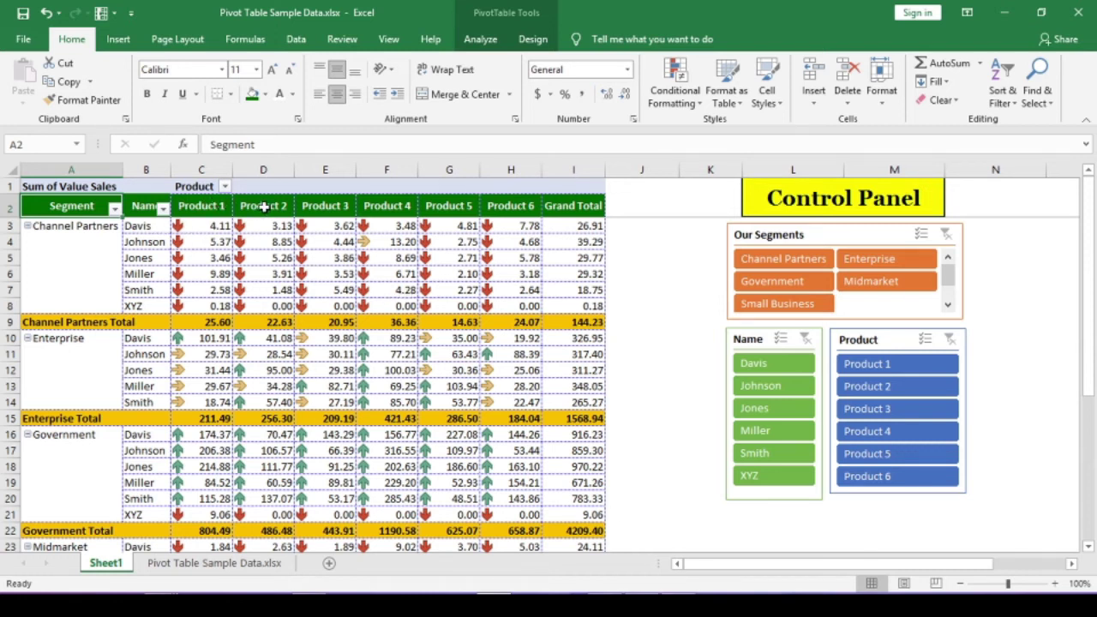
- Select and inspect the pivot's Channel Partners names and Product 4–5 values
drag(154, 226, 143, 307)
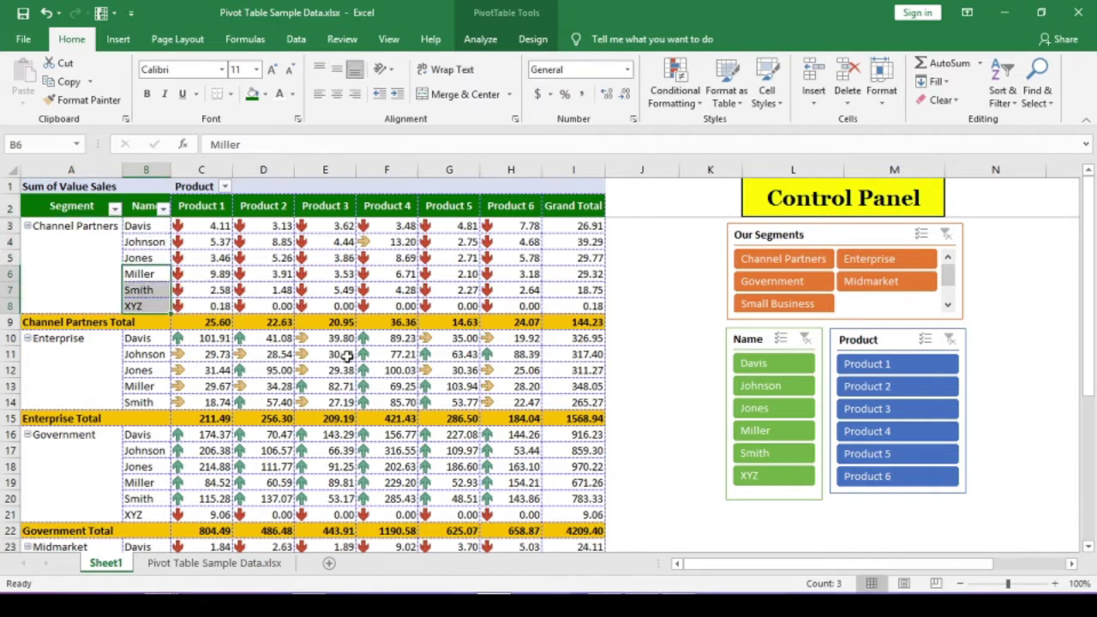
click(656, 336)
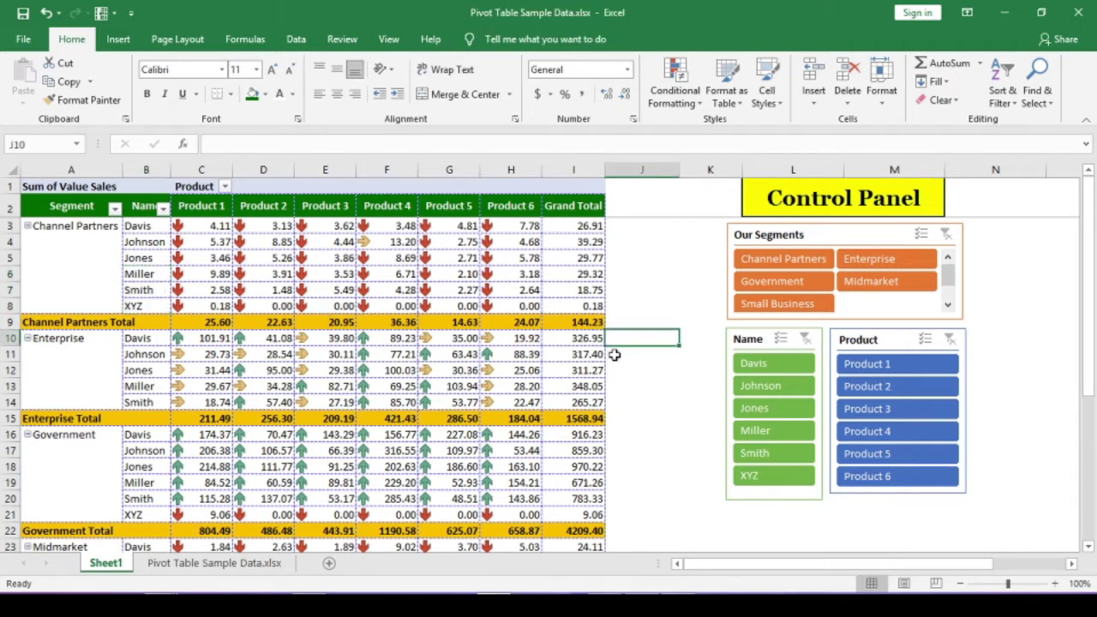
click(666, 291)
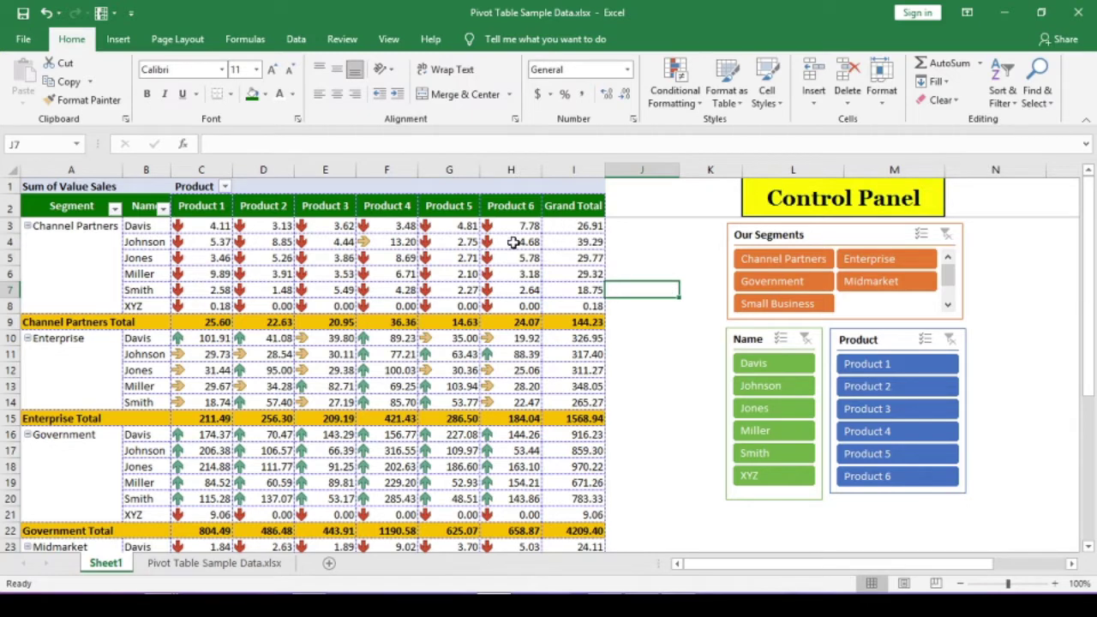
drag(411, 227, 421, 354)
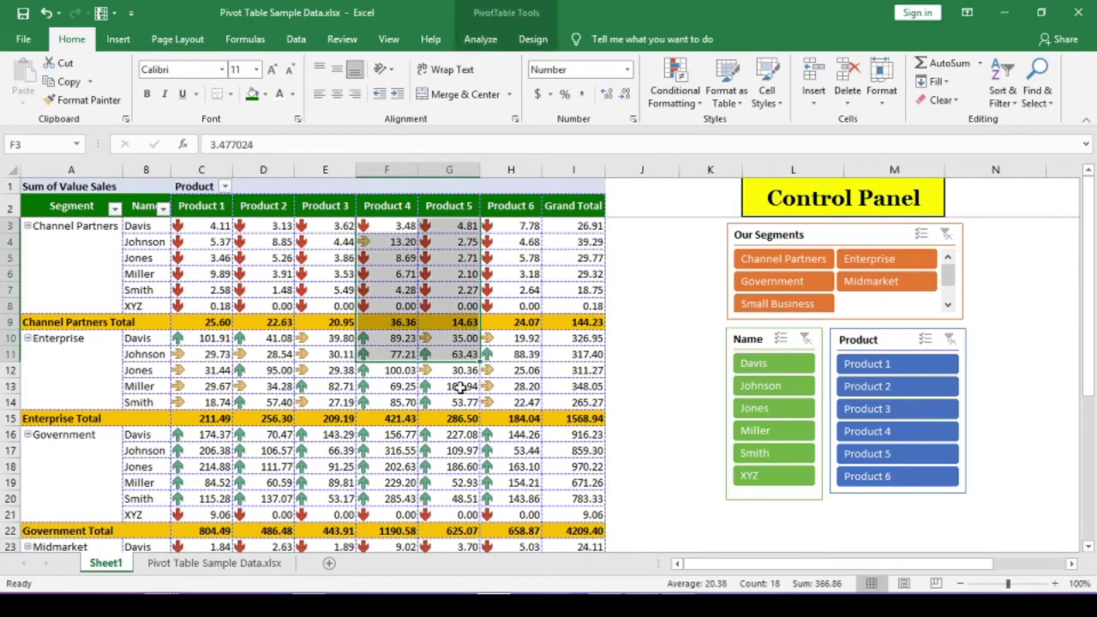
click(461, 387)
- On the source data sheet, clear the Segment and Name column filters
click(205, 566)
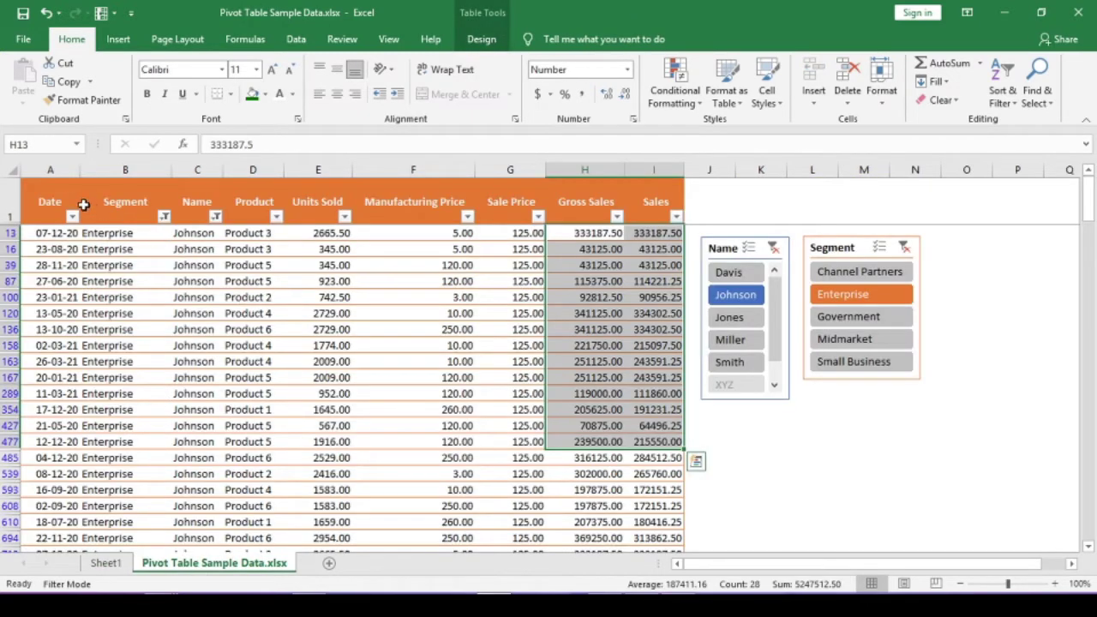
drag(53, 201, 584, 459)
click(331, 360)
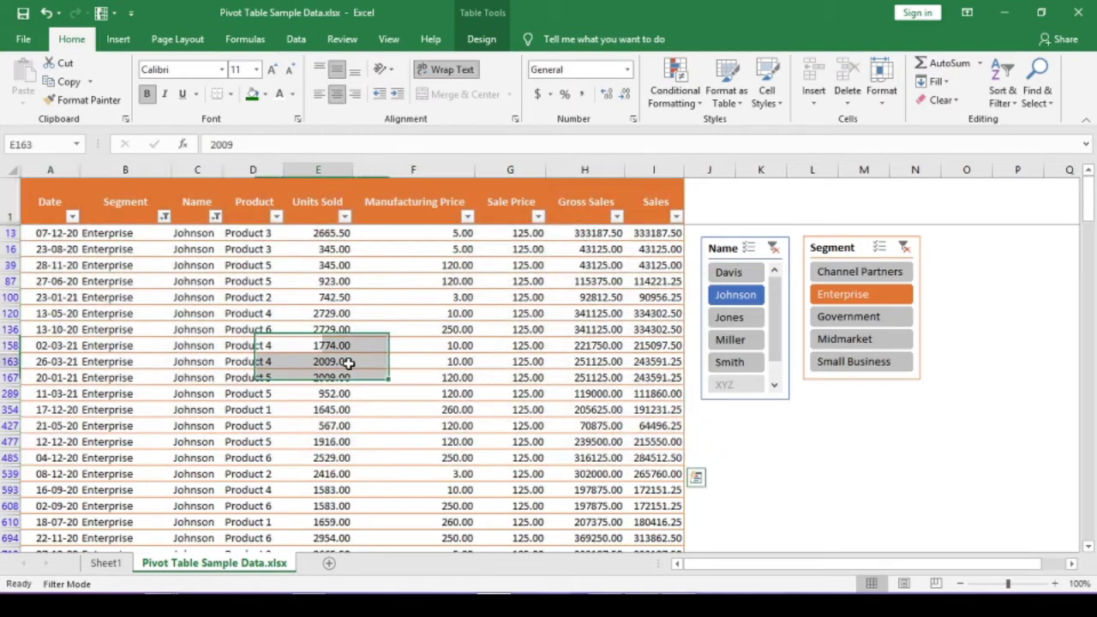
click(163, 216)
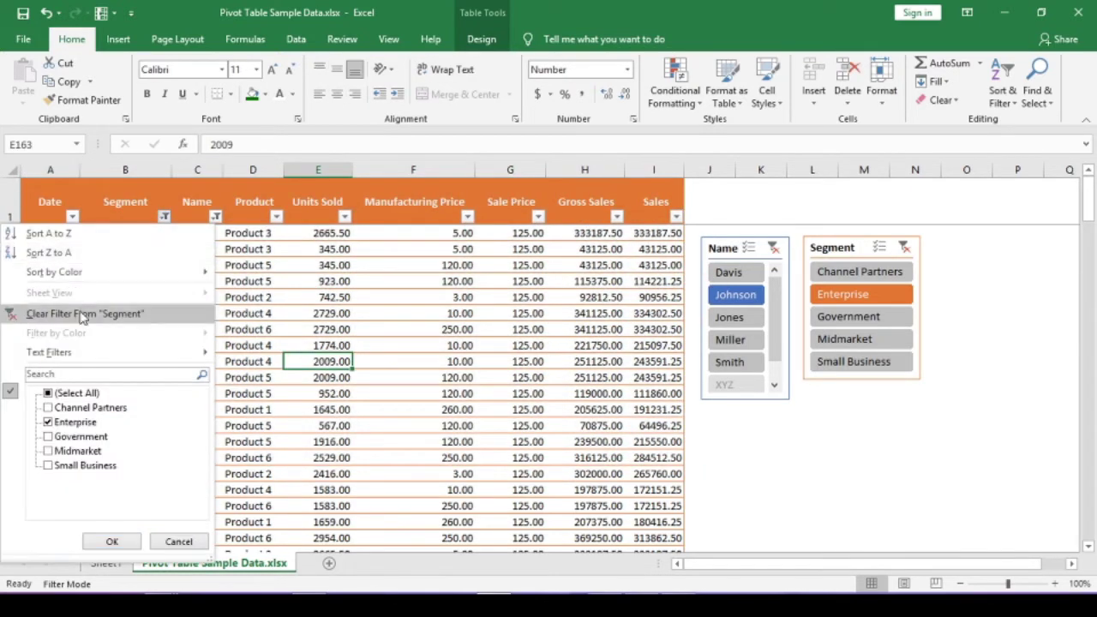
click(77, 314)
click(215, 216)
click(86, 313)
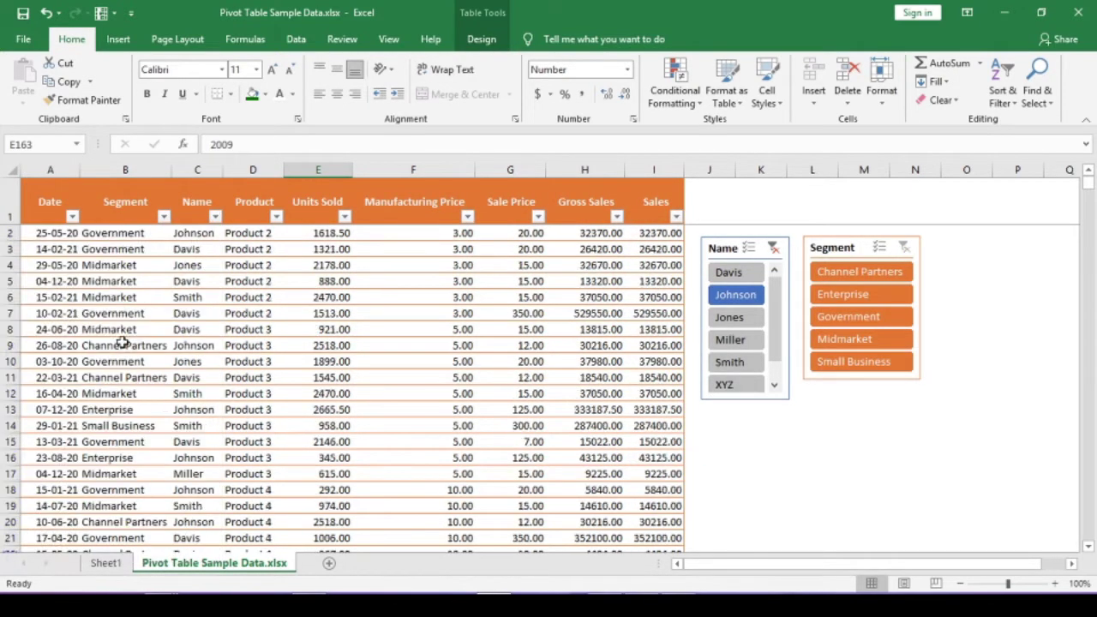
- Return to Sheet1 and check the pivot, briefly revisiting the source data sheet
click(105, 563)
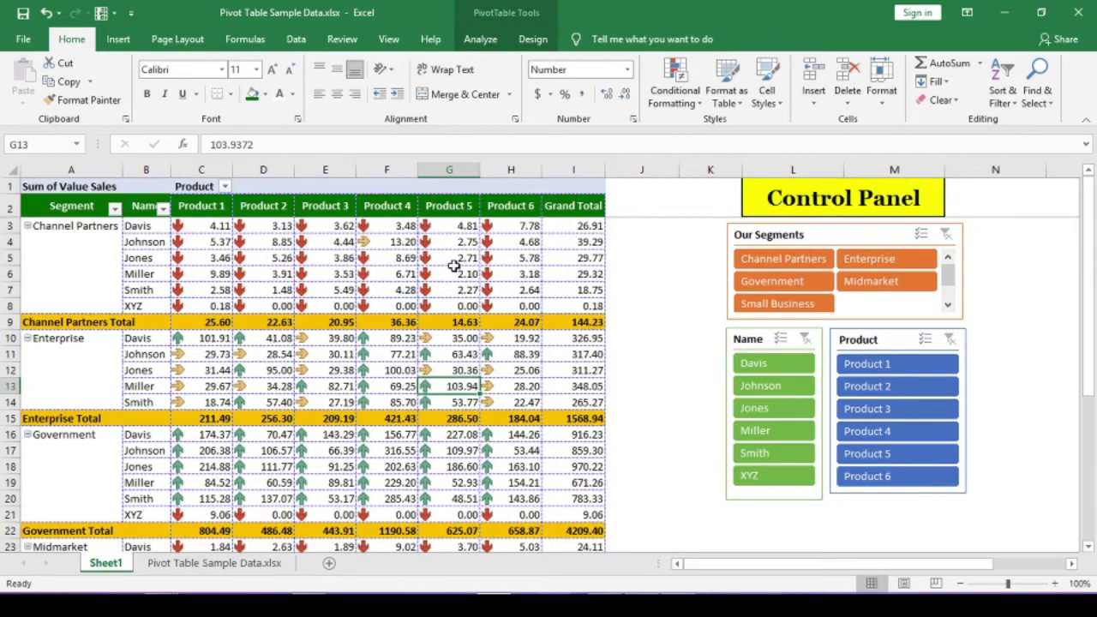
click(453, 289)
click(656, 339)
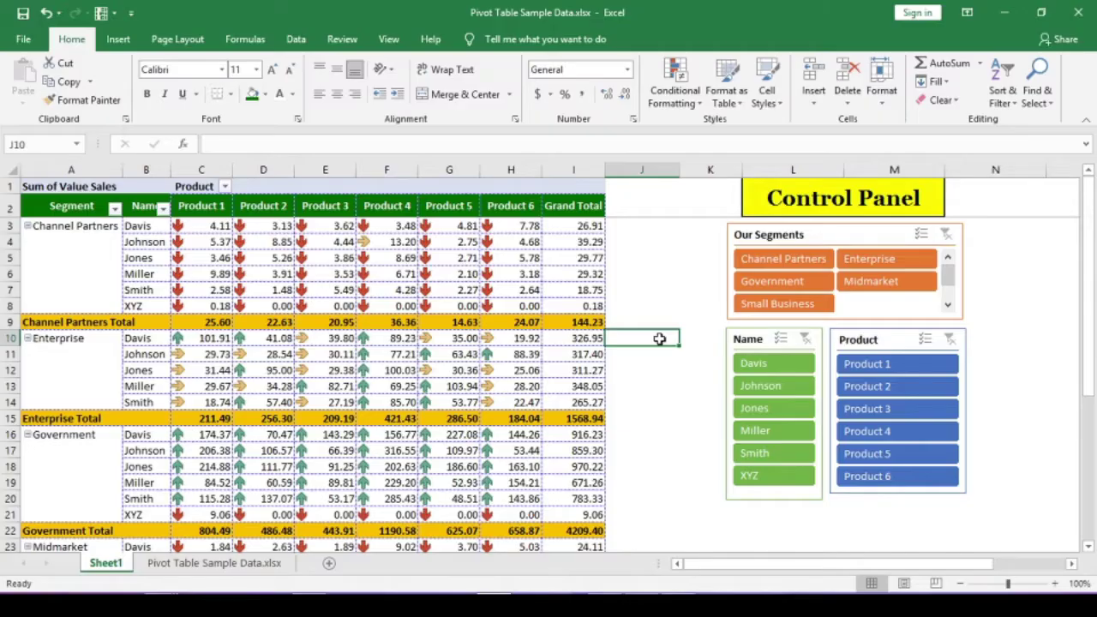
click(259, 563)
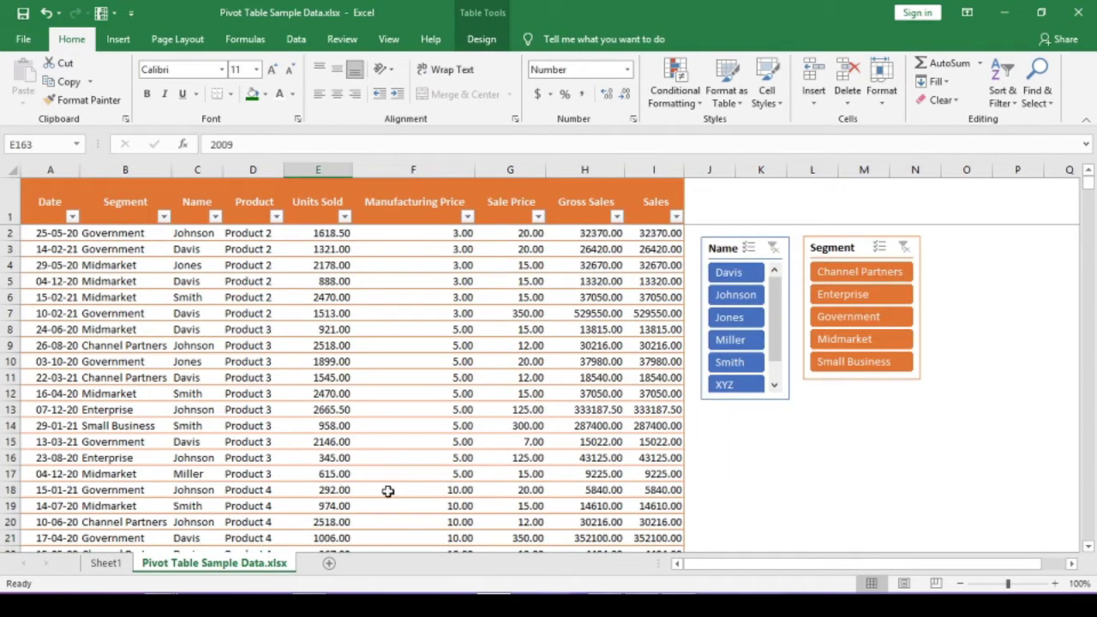
click(120, 573)
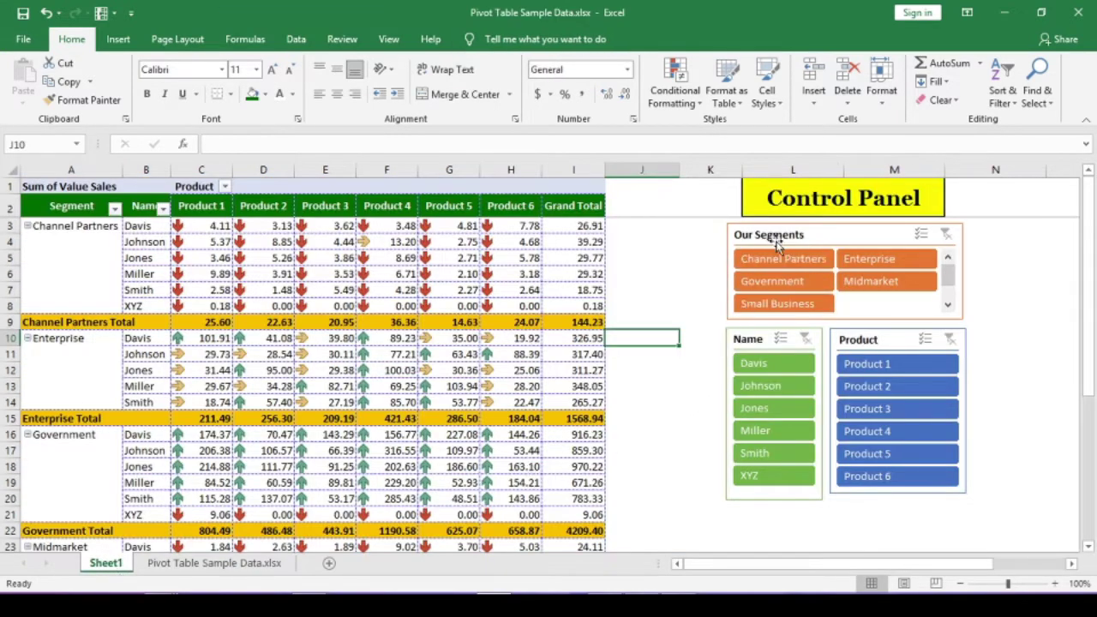
click(804, 248)
click(787, 279)
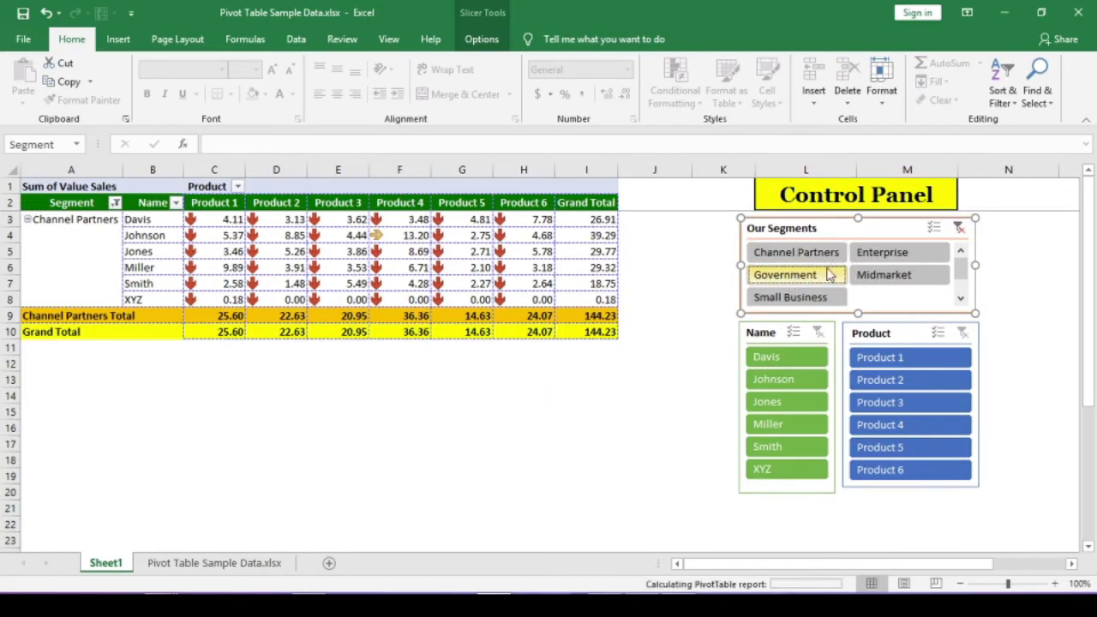
click(883, 258)
click(785, 379)
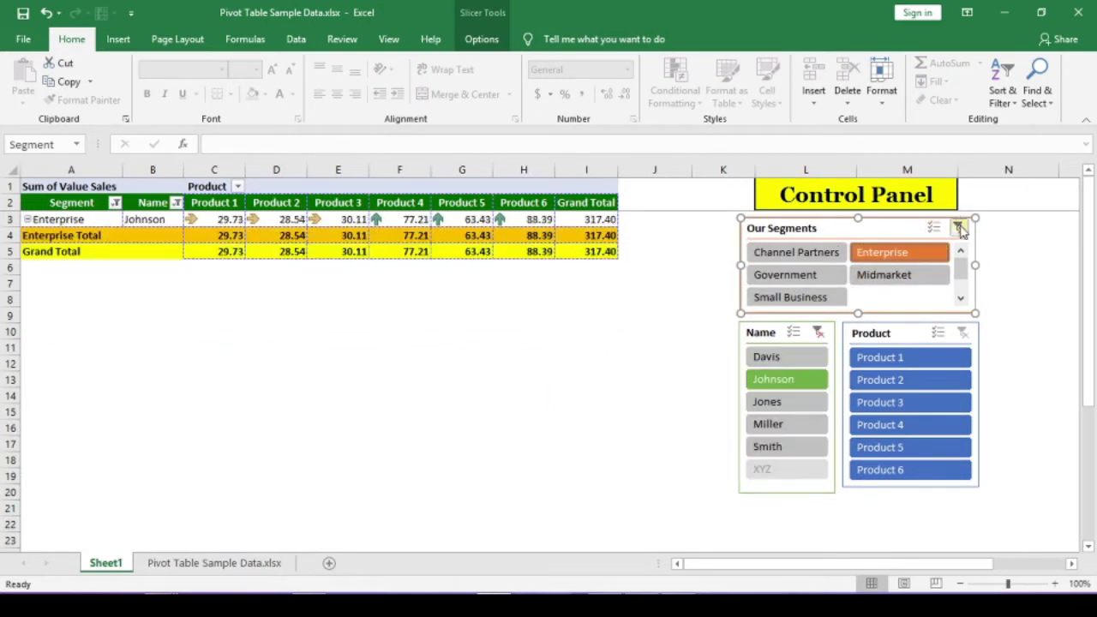
click(960, 229)
click(818, 332)
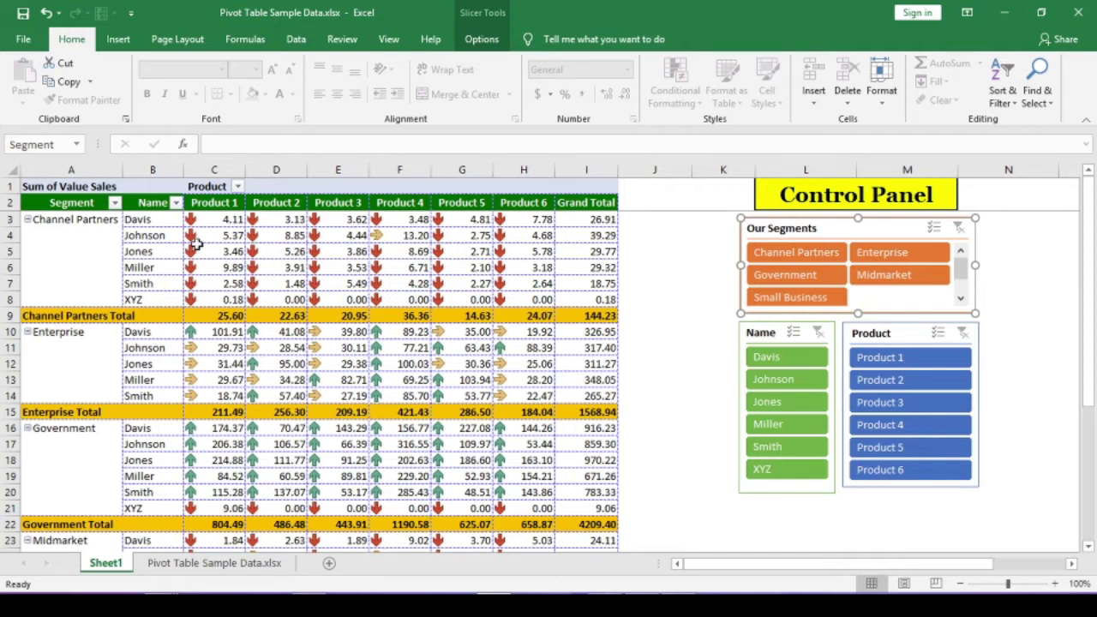
- Delete the arrow Icon Set rule from the pivot values through Manage Rules
drag(212, 220, 210, 271)
click(338, 268)
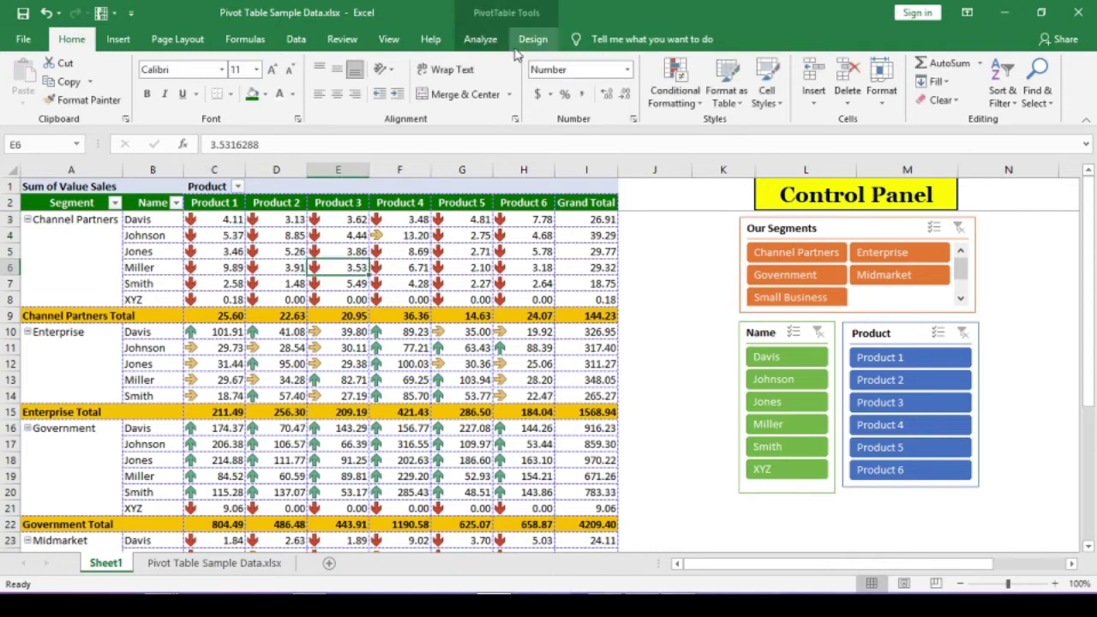
click(674, 91)
click(684, 340)
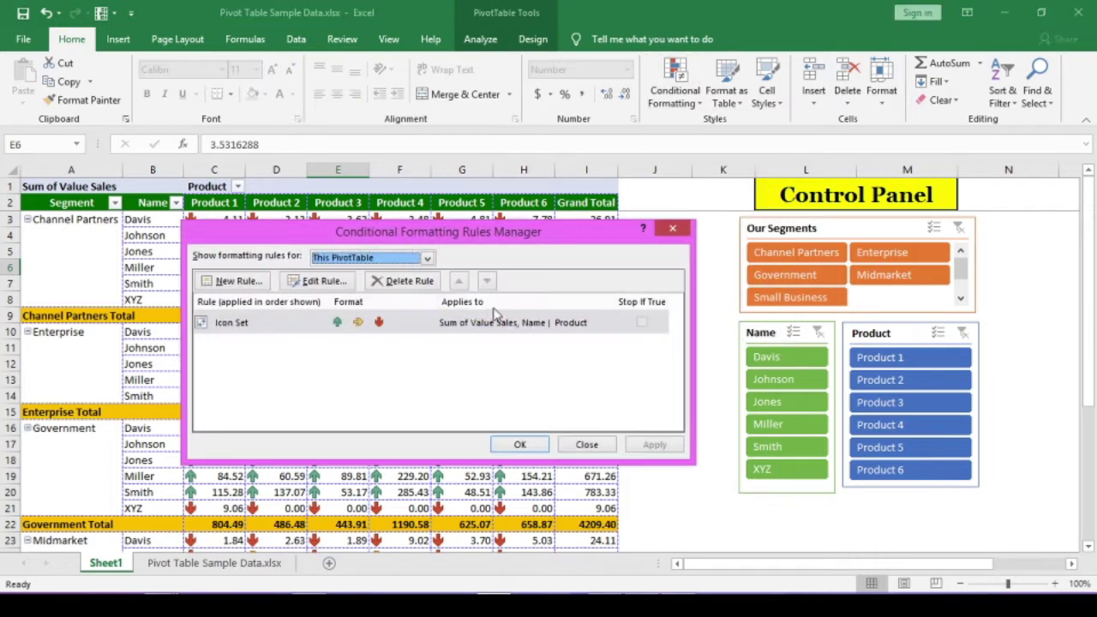
click(401, 283)
click(521, 445)
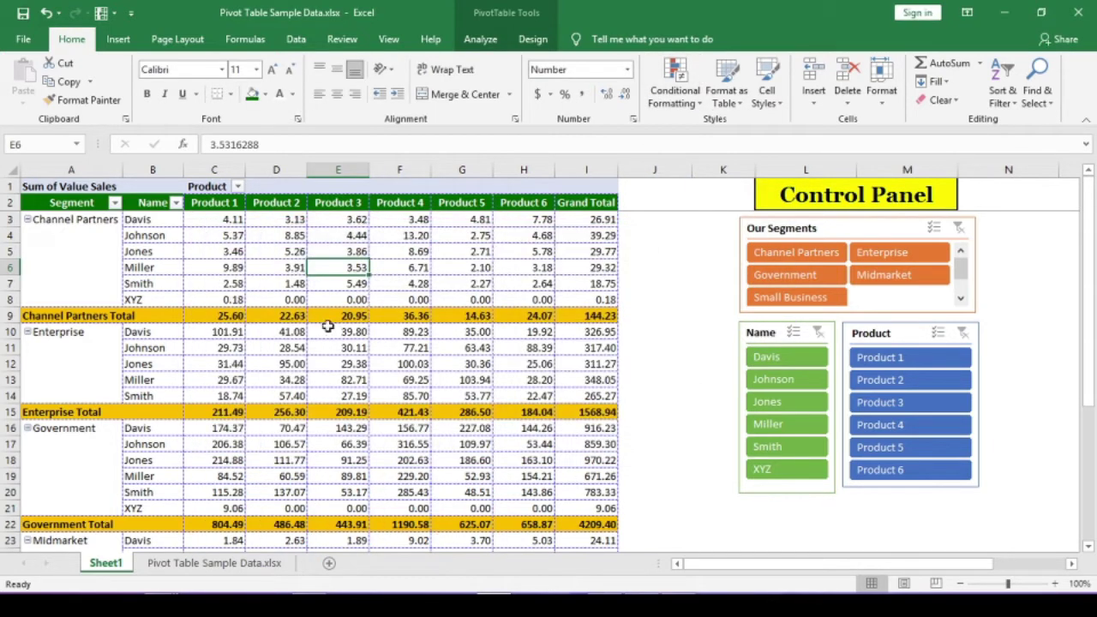
click(399, 252)
click(658, 297)
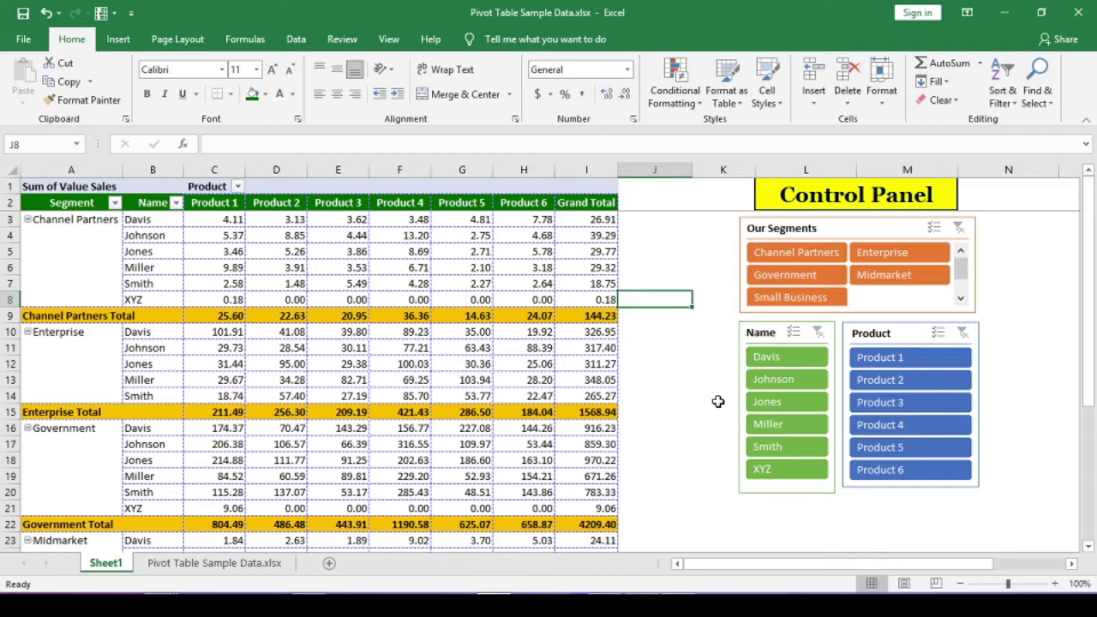
click(657, 319)
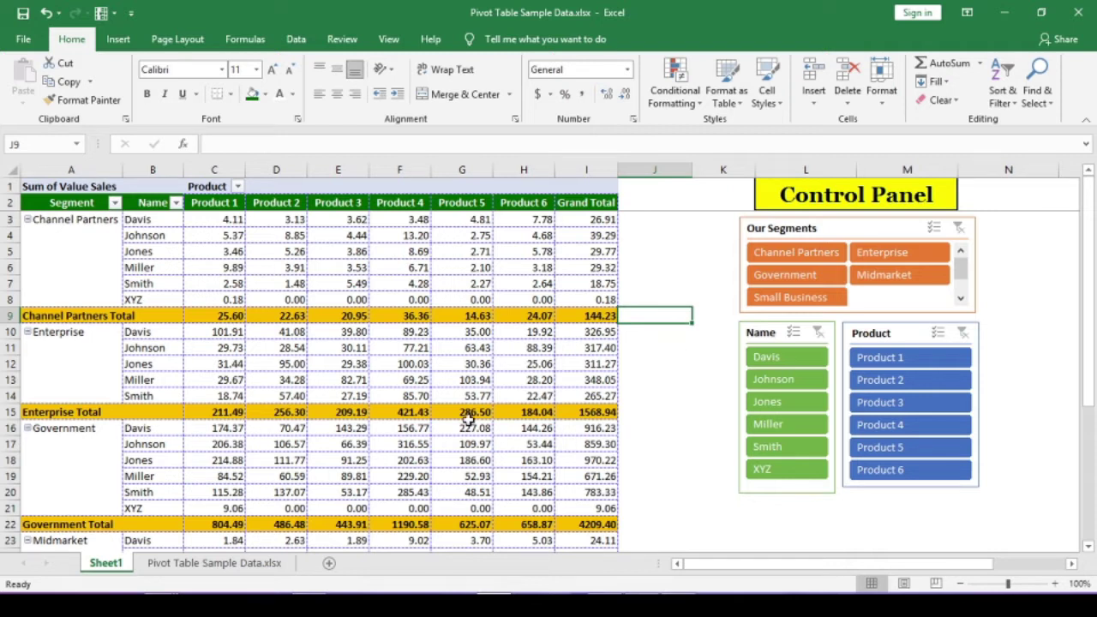
click(392, 319)
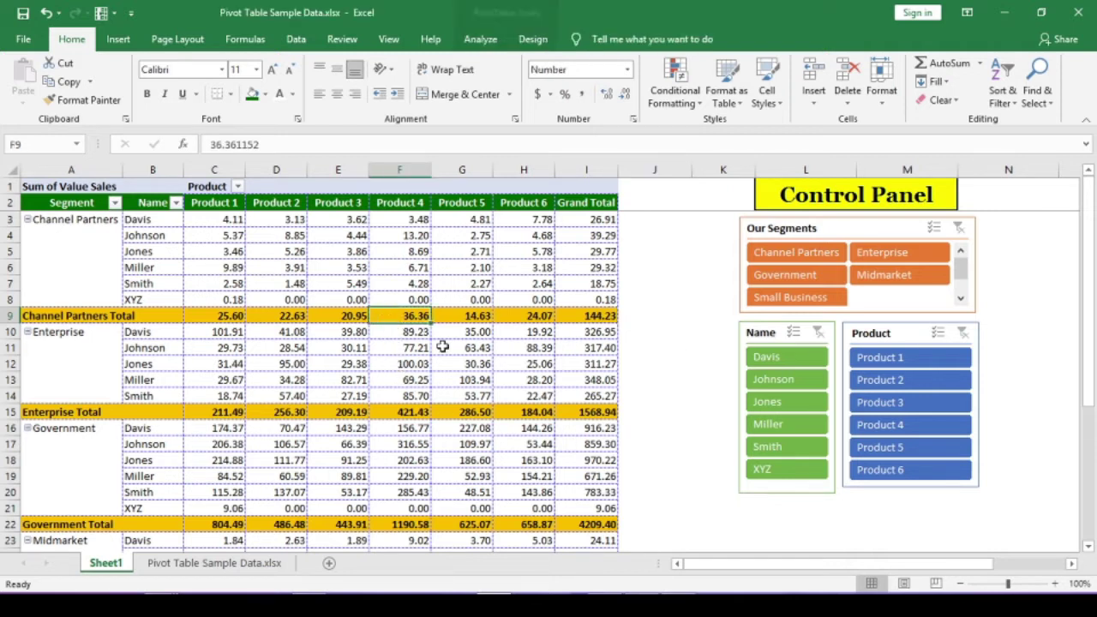
click(907, 382)
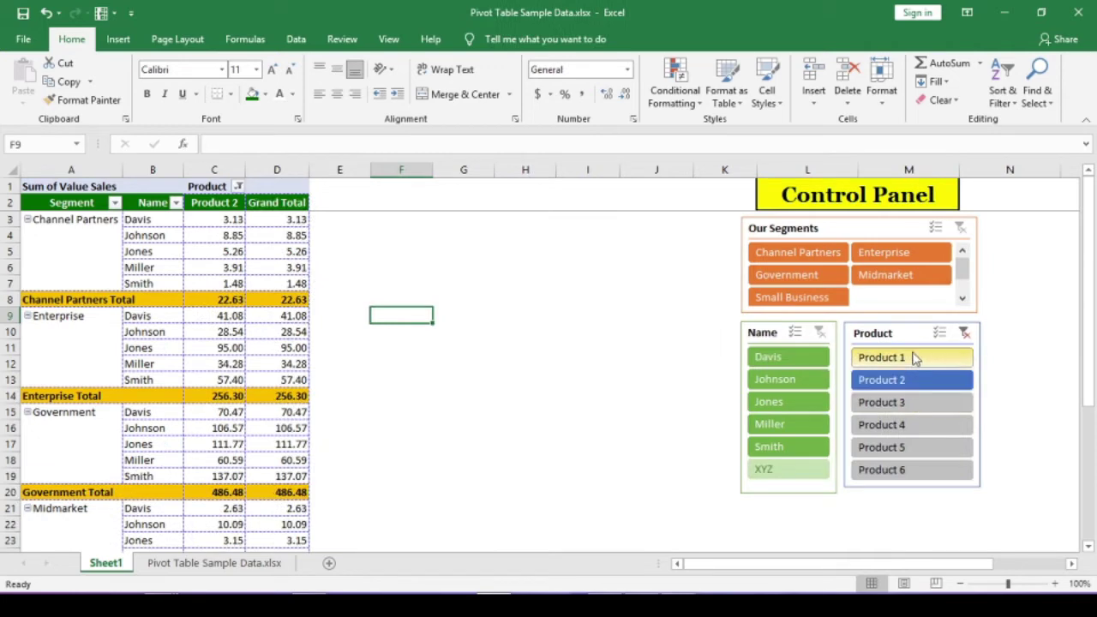
click(963, 333)
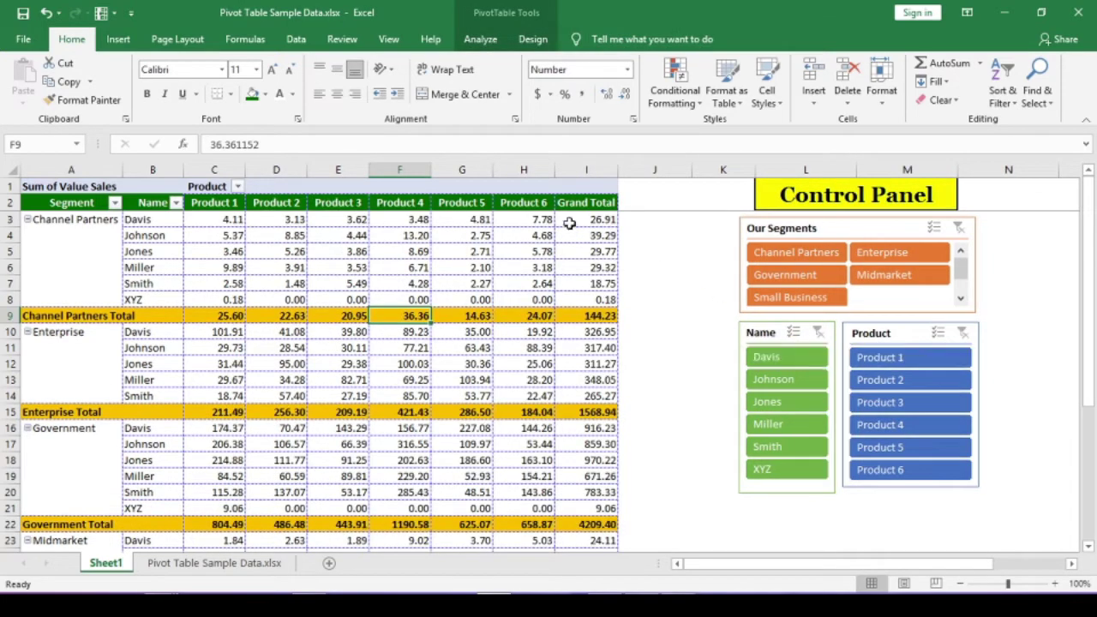
click(542, 206)
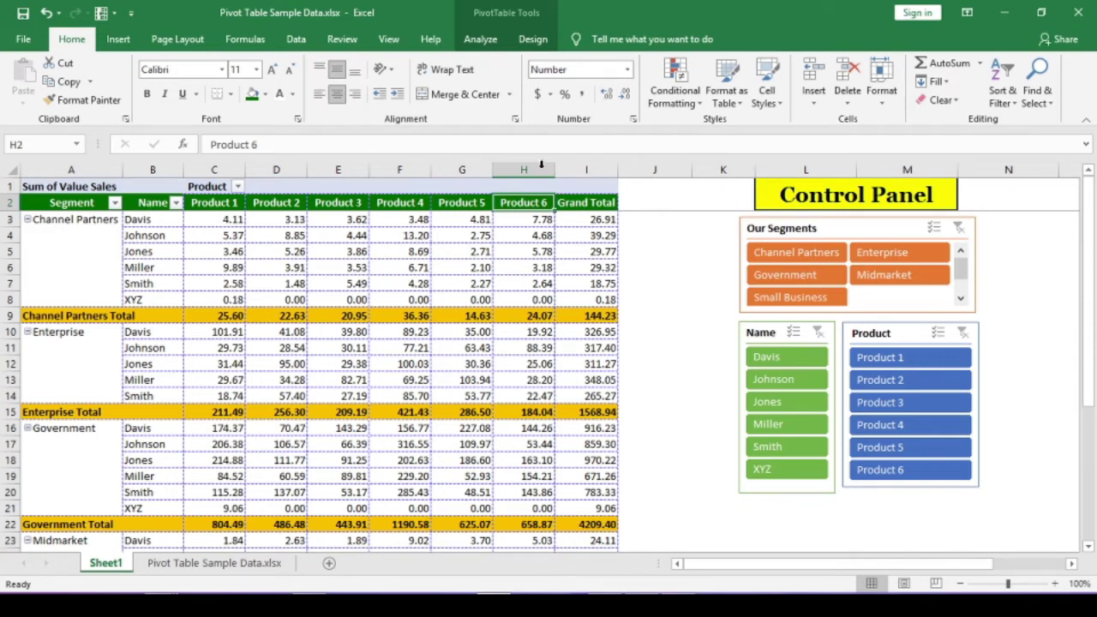
- Delete the Value Sales calculated field from the pivot
click(480, 40)
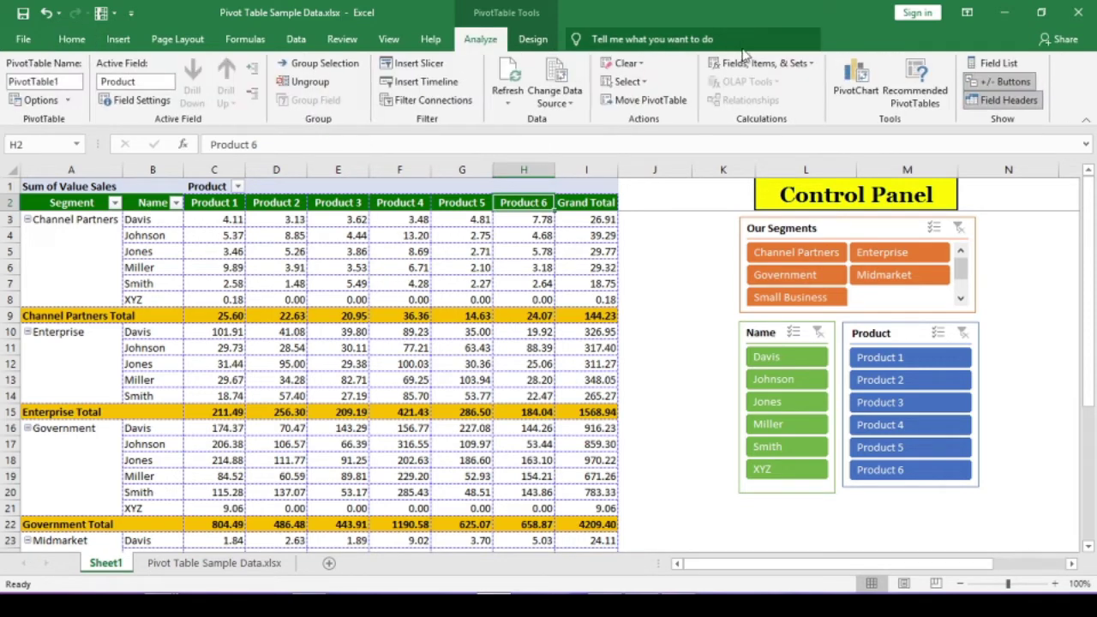
click(767, 63)
click(759, 102)
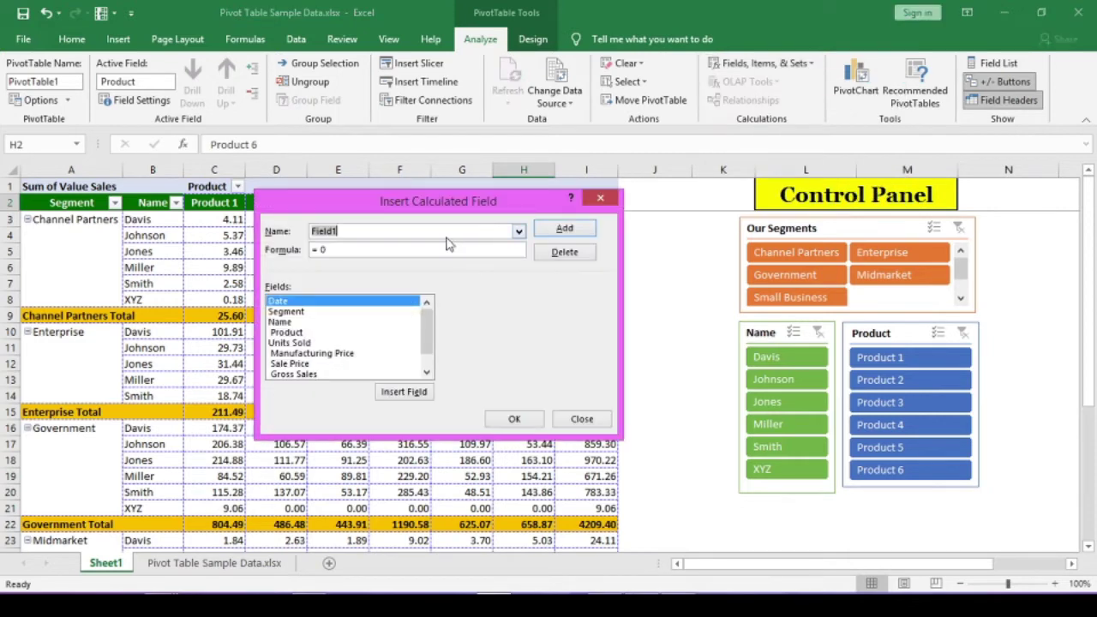
click(519, 230)
click(498, 250)
click(553, 250)
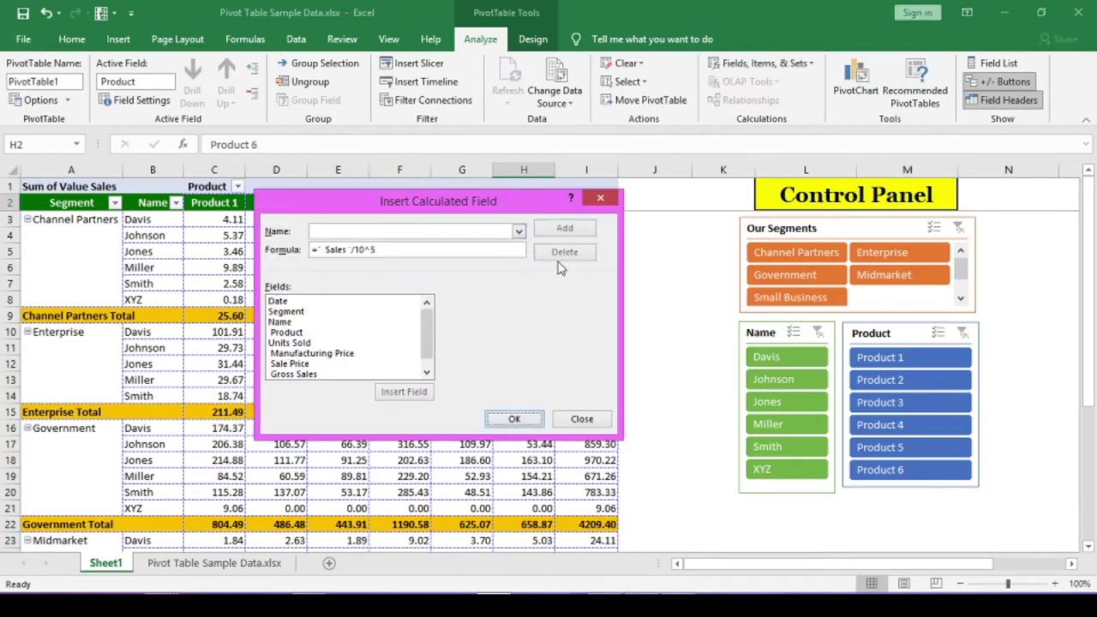
click(515, 419)
- Add Sales to the pivot's Values from the field list
right_click(403, 285)
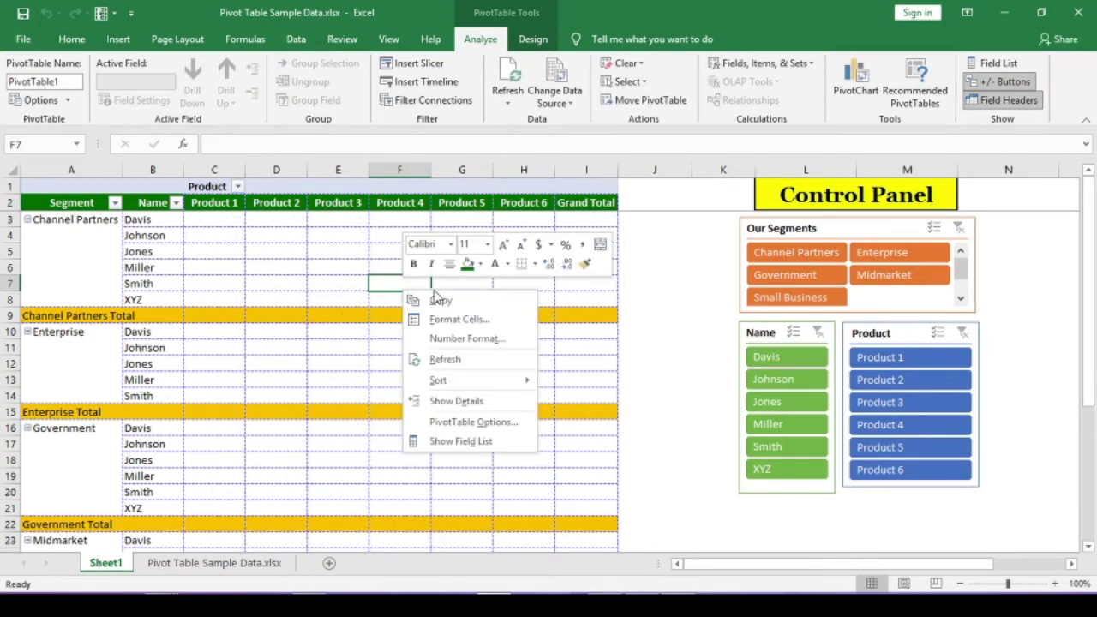
click(460, 443)
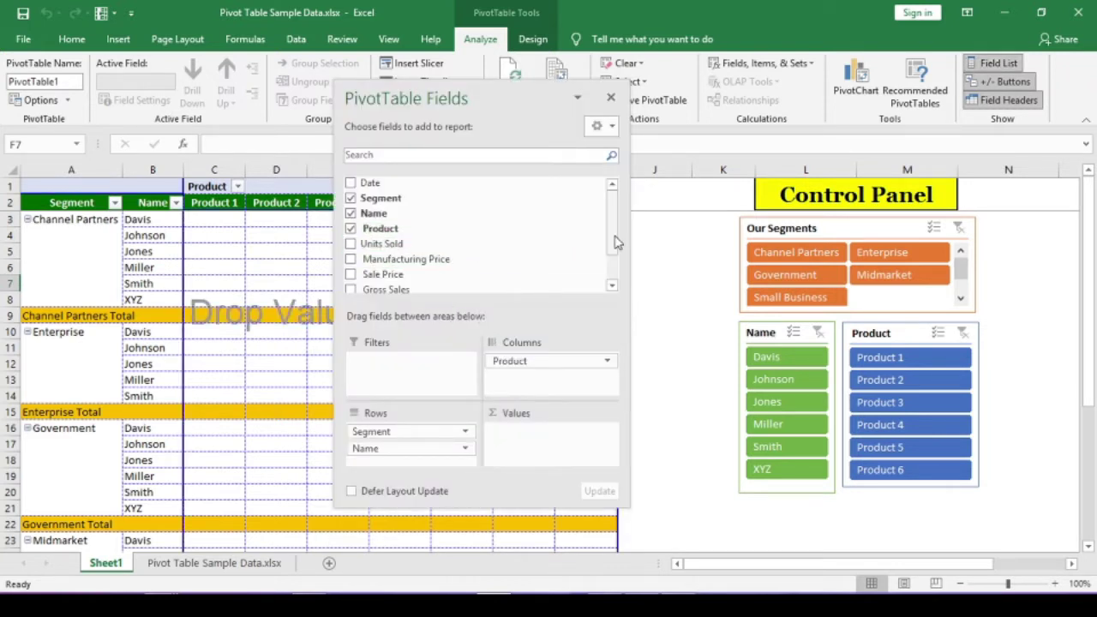
scroll(615, 240, down, 3)
drag(380, 265, 542, 436)
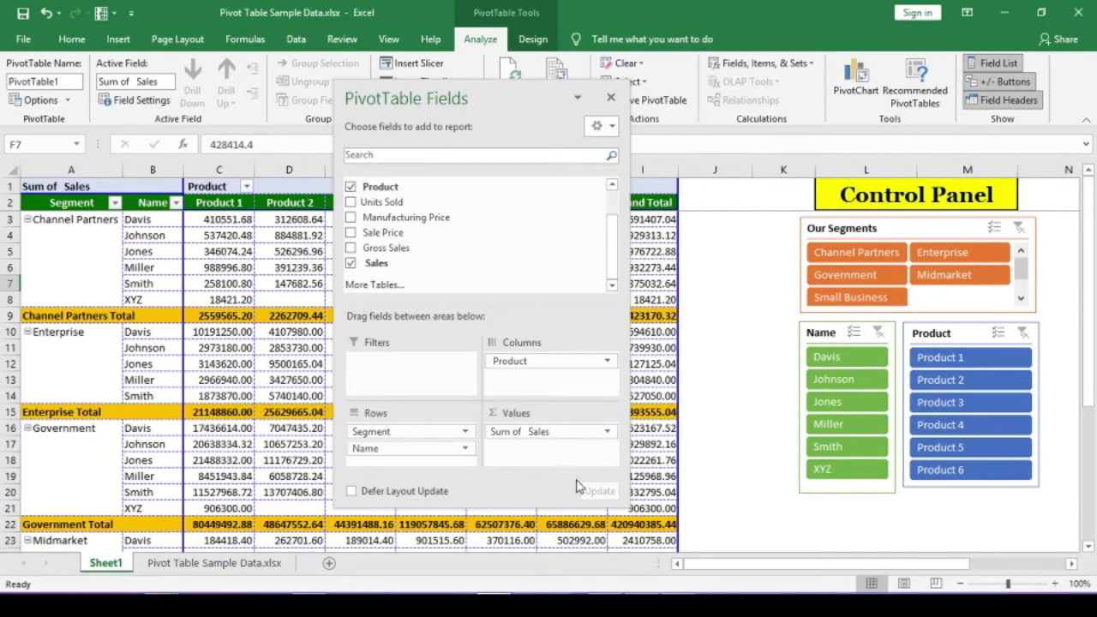
- Close the field list and inspect values like the XYZ grand total and Johnson's Product 3 sales
click(612, 96)
click(643, 299)
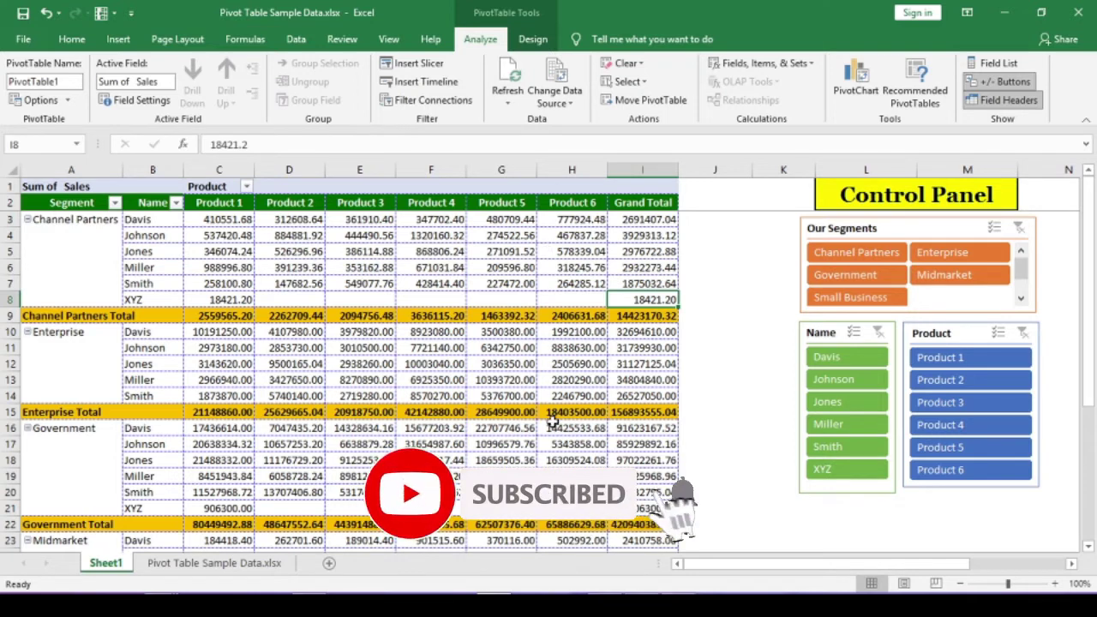
click(370, 349)
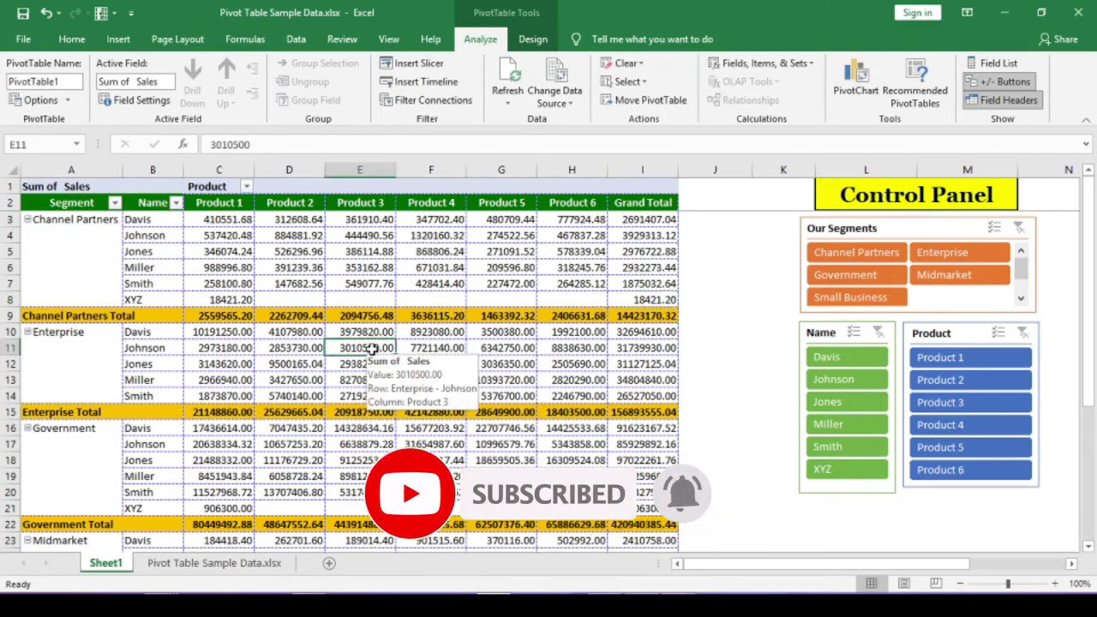
click(358, 259)
right_click(359, 259)
click(341, 269)
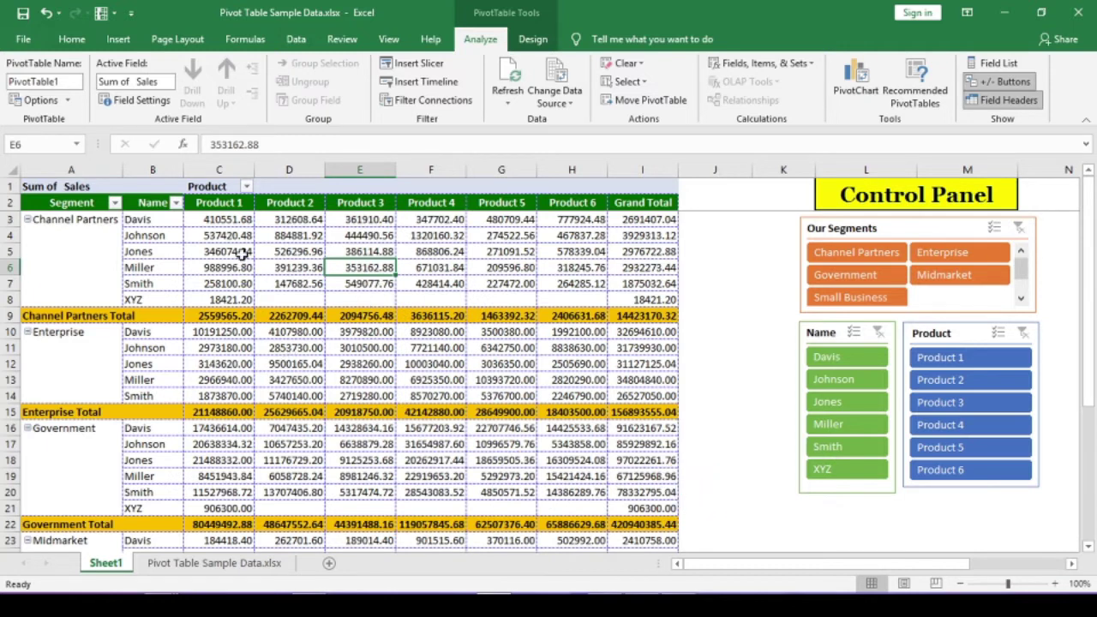
drag(240, 221, 226, 319)
click(341, 336)
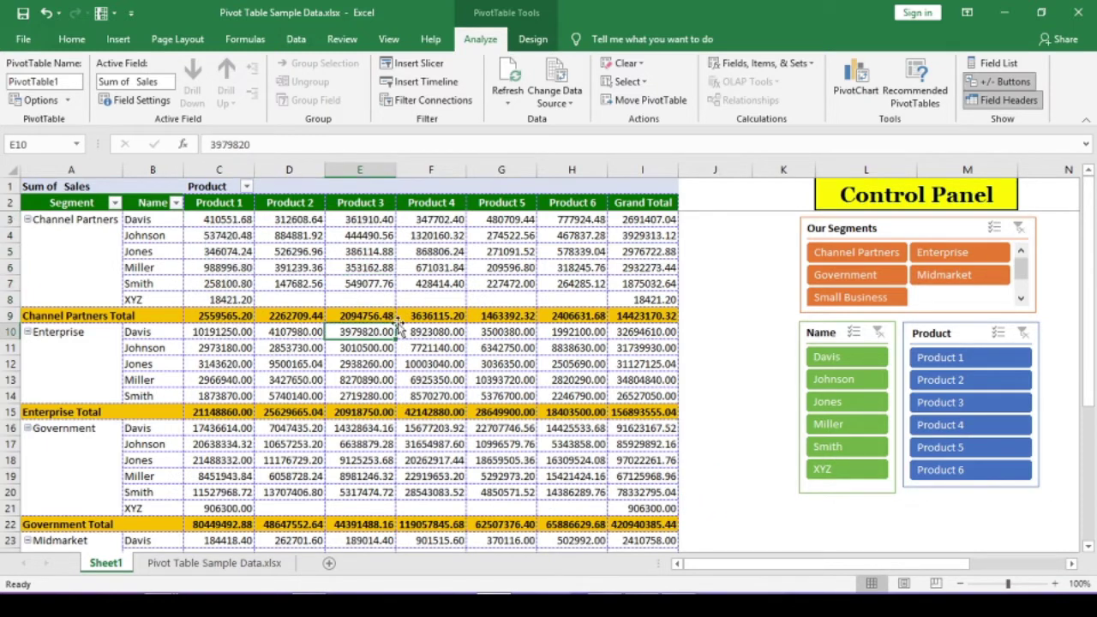
click(469, 235)
click(298, 234)
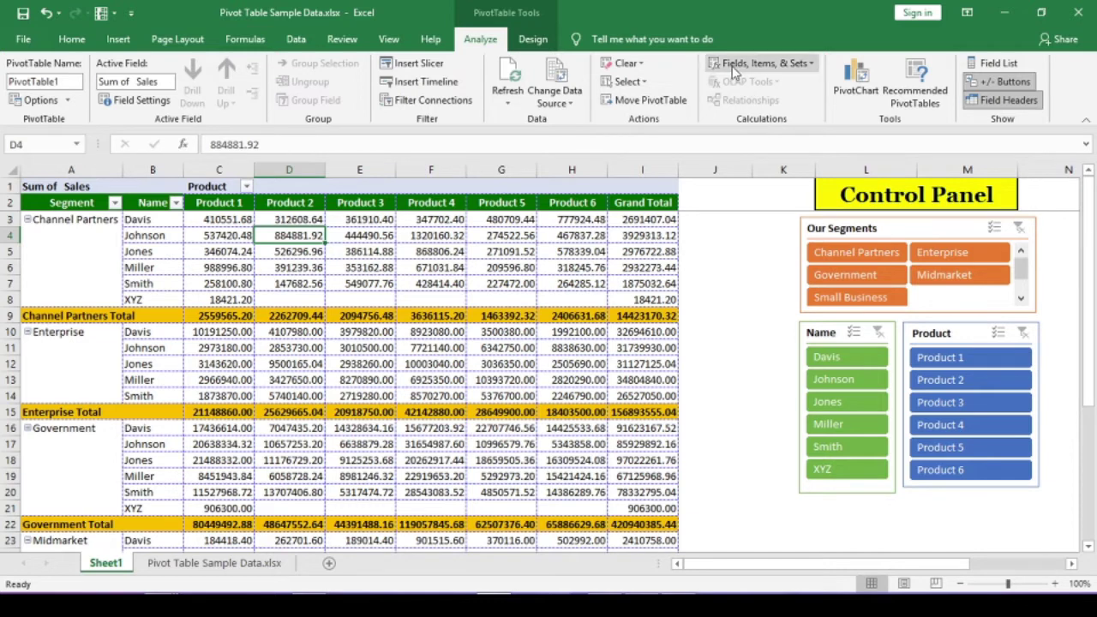
- Start a new calculated field named Value Sales
click(797, 69)
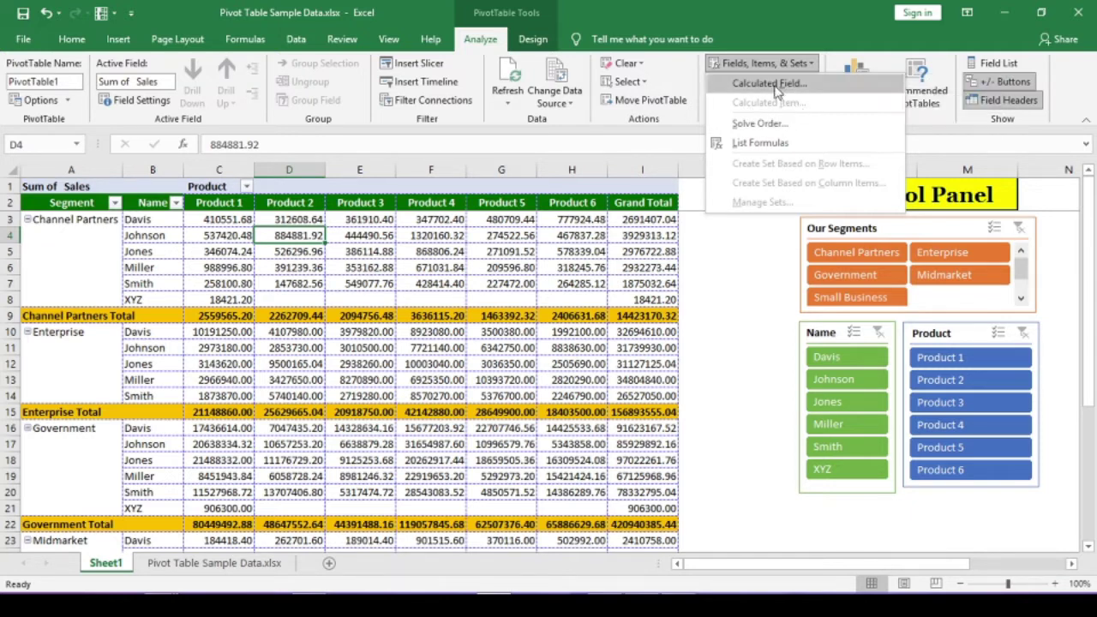
click(769, 83)
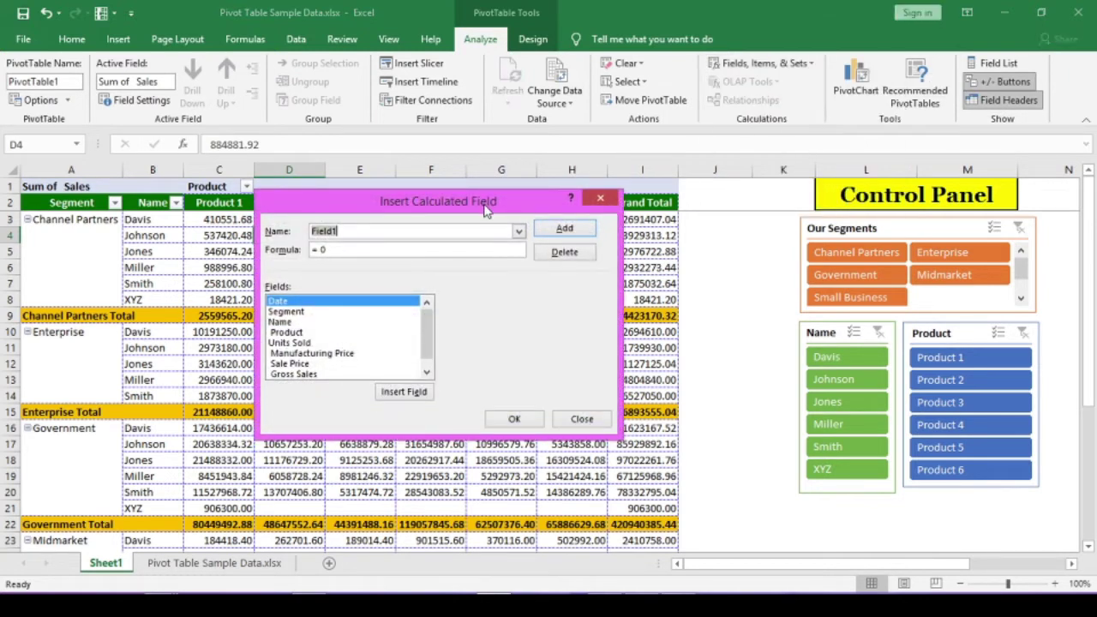
mouse_move(486, 212)
mouse_down()
mouse_move(486, 225)
mouse_move(489, 200)
mouse_up()
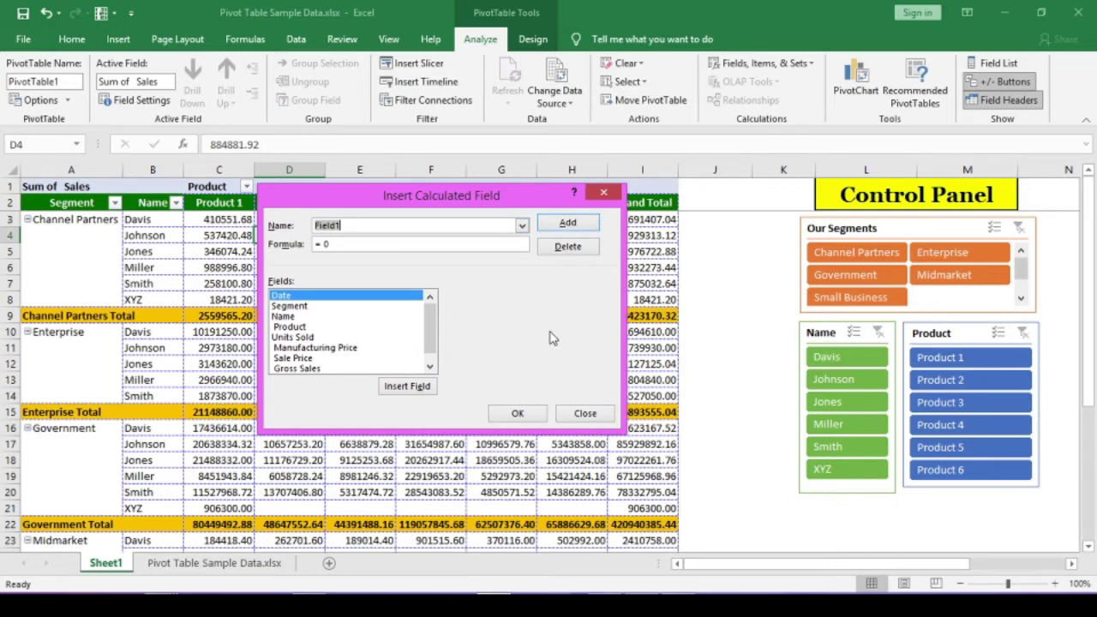
text(Value Sales)
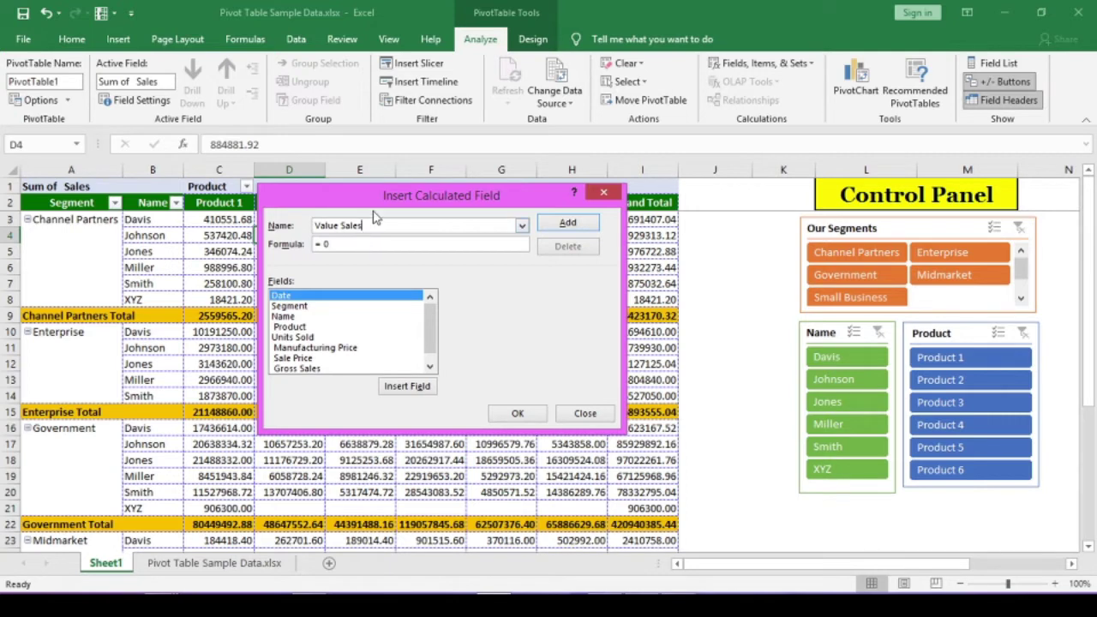
drag(373, 213, 388, 227)
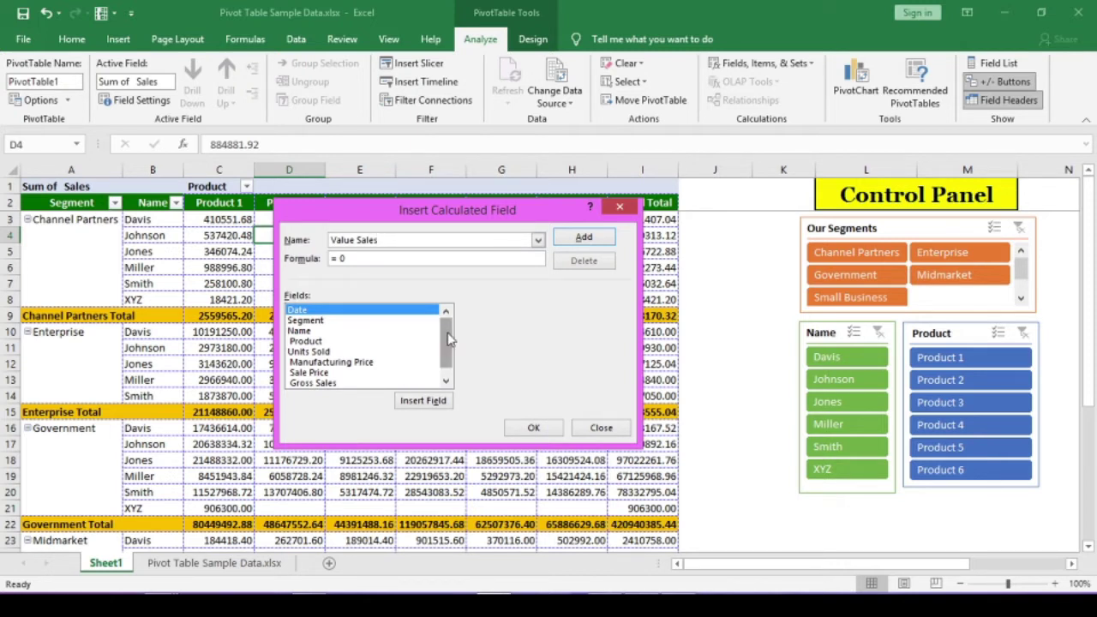
drag(449, 339, 449, 356)
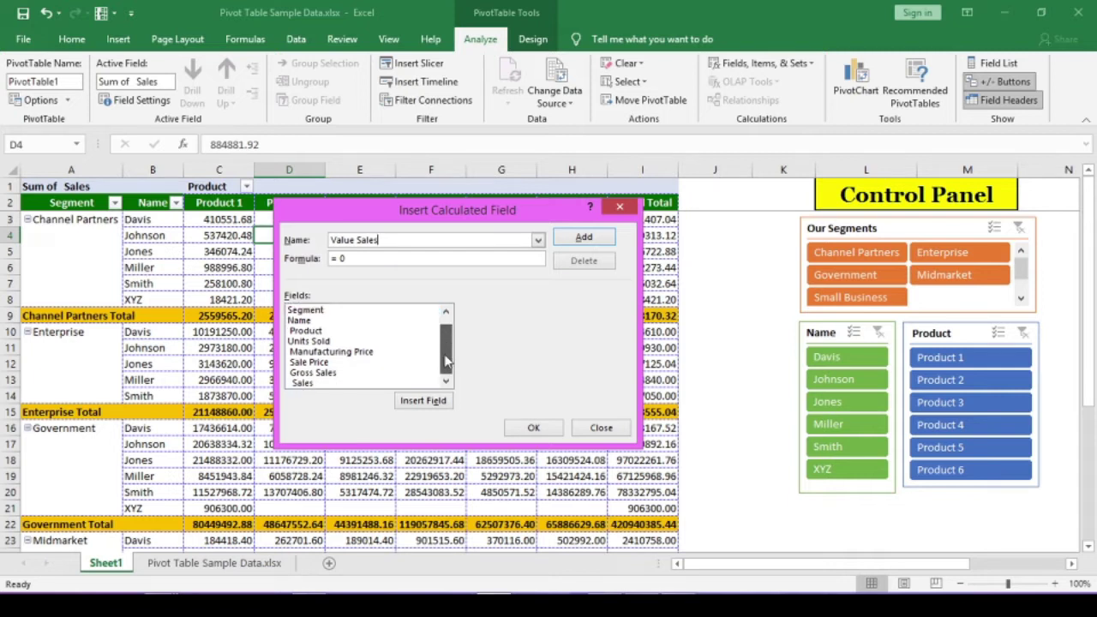
- Define Value Sales as ='Sales'/10^5, add it, and confirm
click(314, 385)
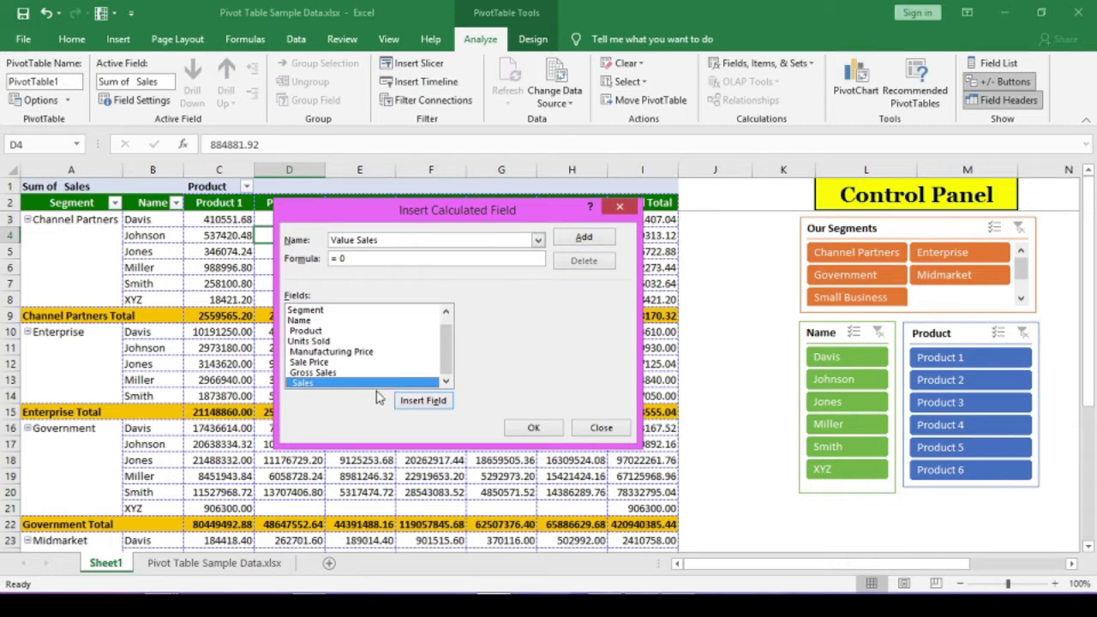
click(424, 402)
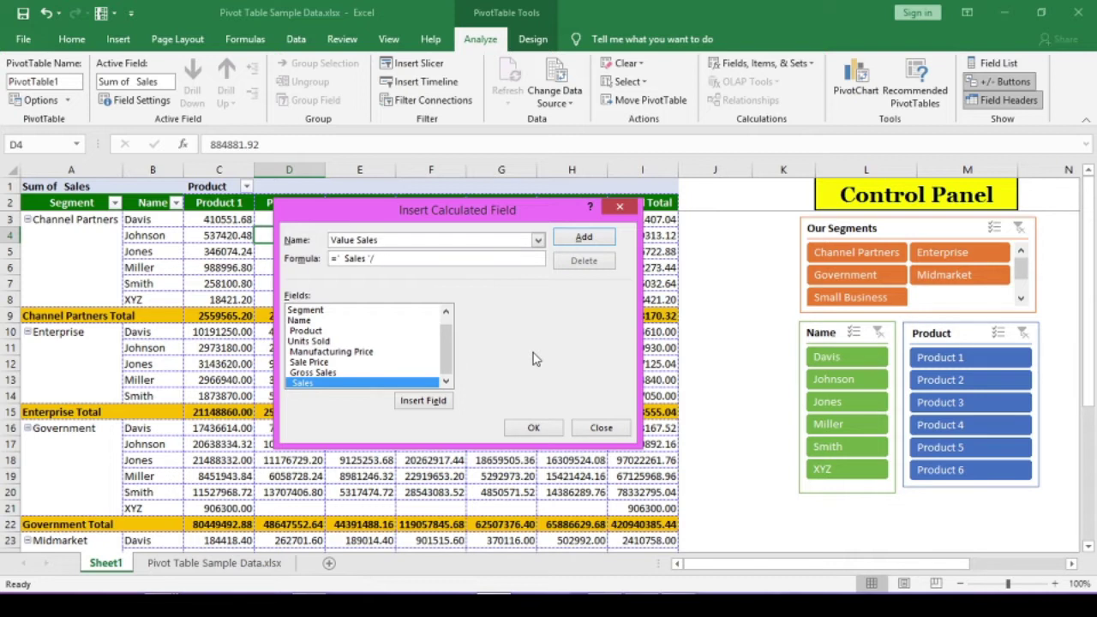
text(10000)
key(BackSpace)
key(BackSpace)
key(BackSpace)
text(^5)
click(584, 238)
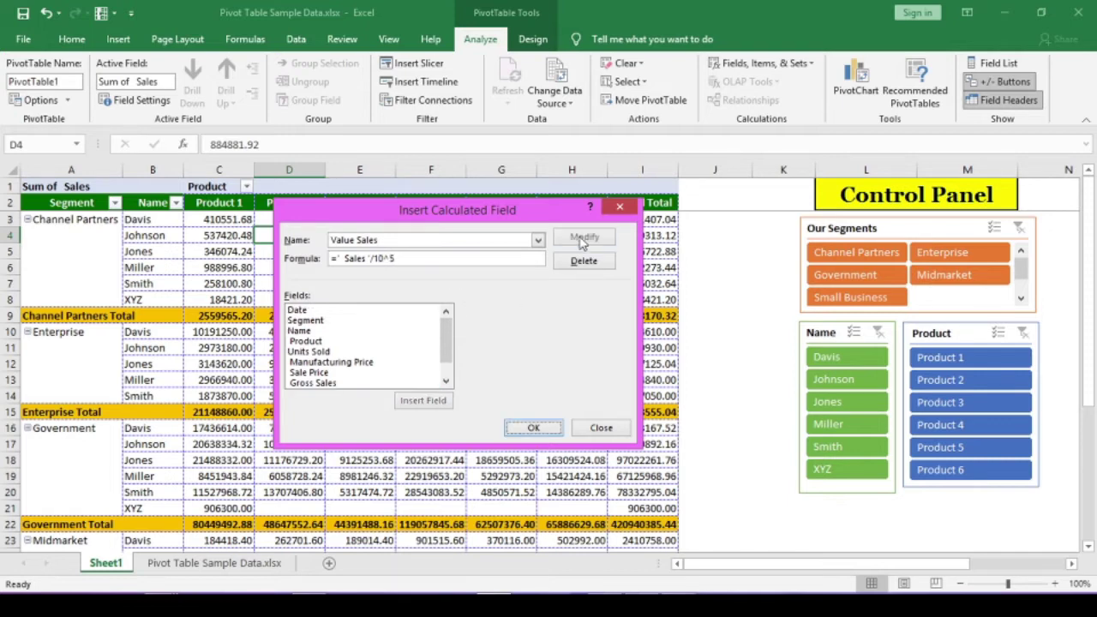
click(534, 428)
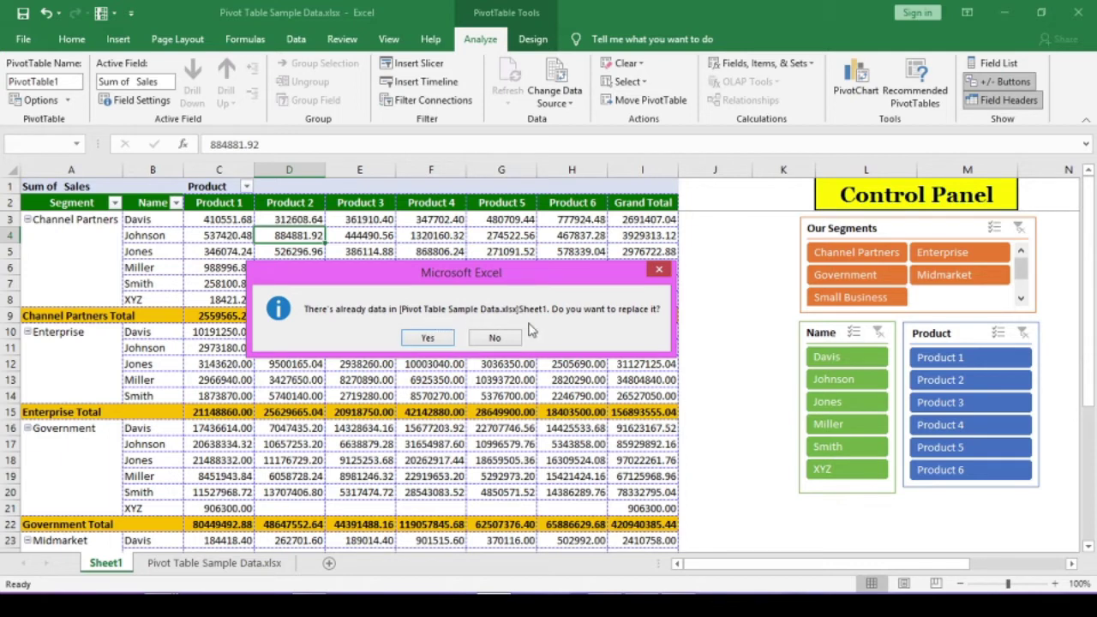
- Let the pivot replace existing sheet data and show the field list
click(428, 339)
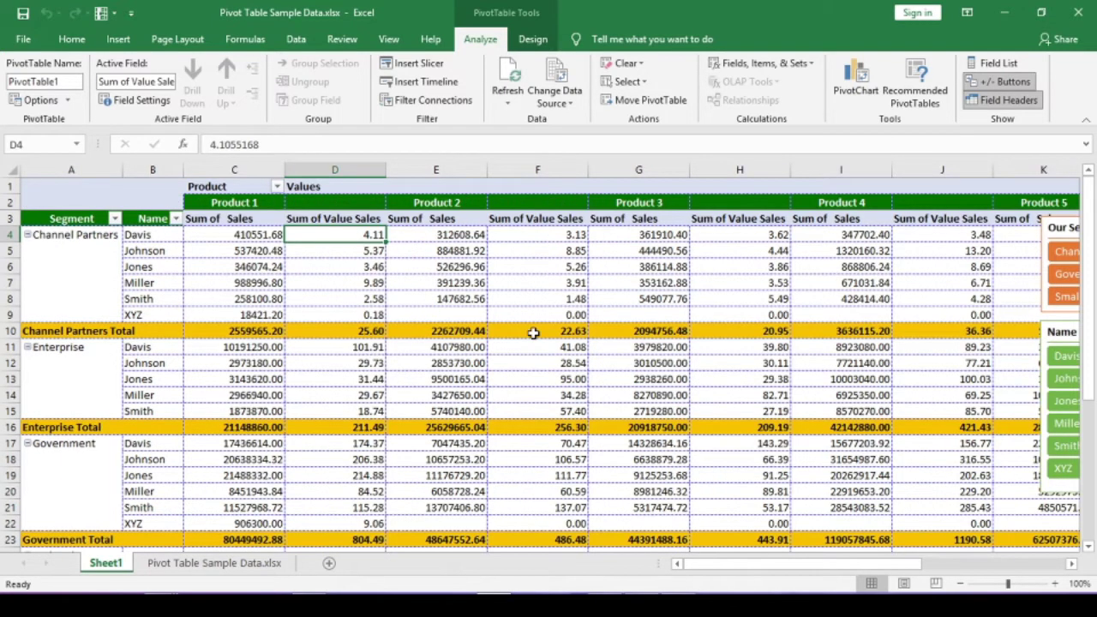
right_click(459, 252)
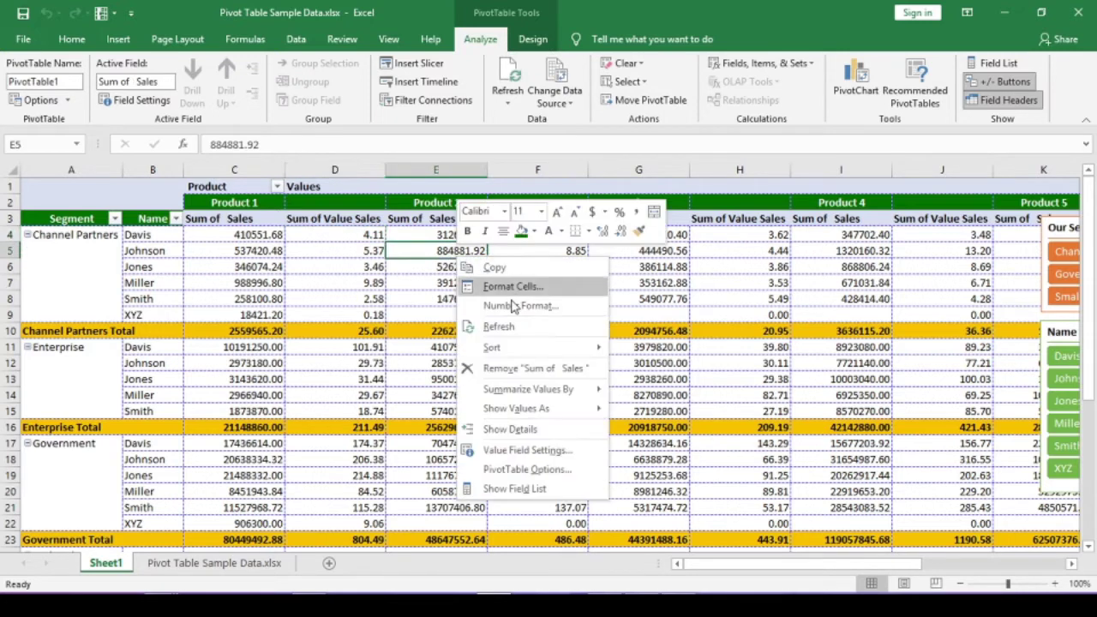
click(513, 488)
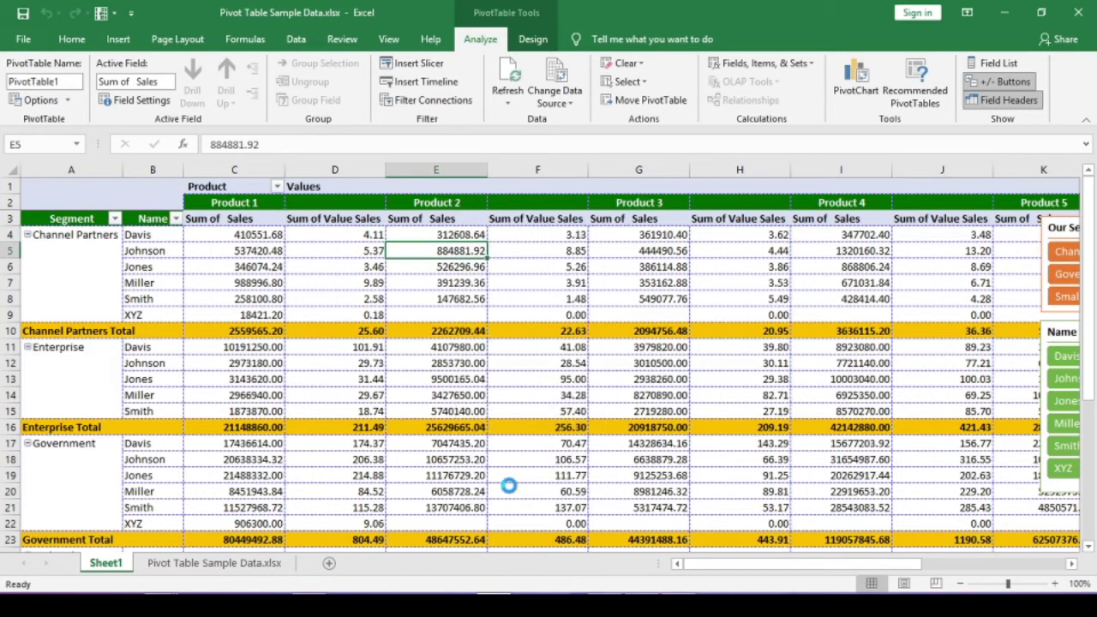
drag(431, 99, 459, 88)
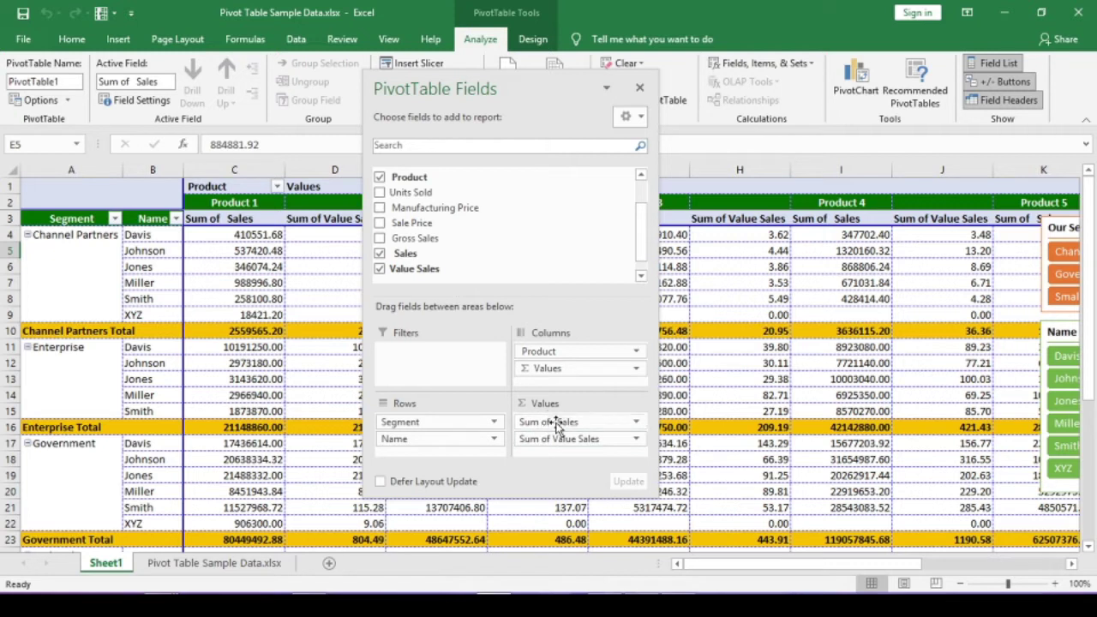
- Remove Sum of Sales from Values, keeping only Sum of Value Sales, and close the pane
click(529, 424)
click(541, 439)
click(548, 456)
drag(540, 425, 506, 216)
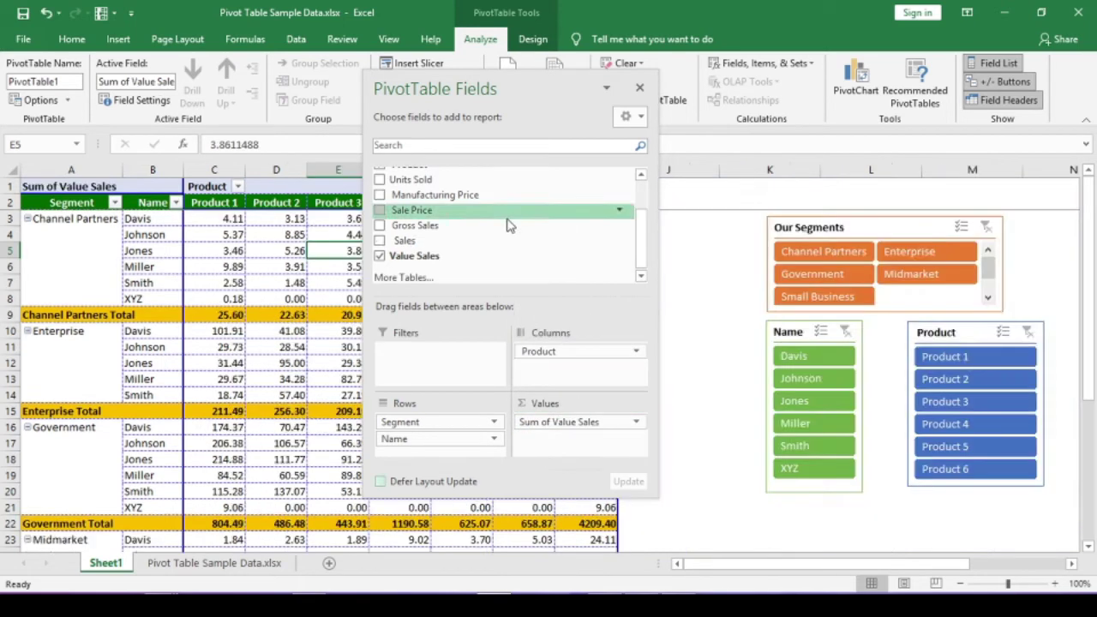
click(640, 88)
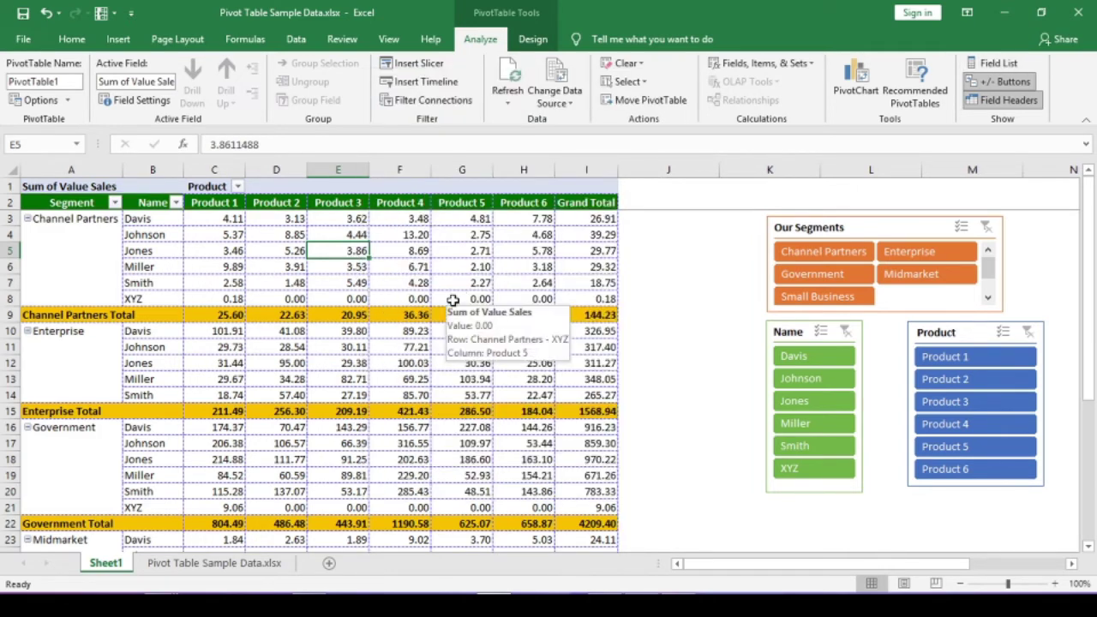
click(642, 363)
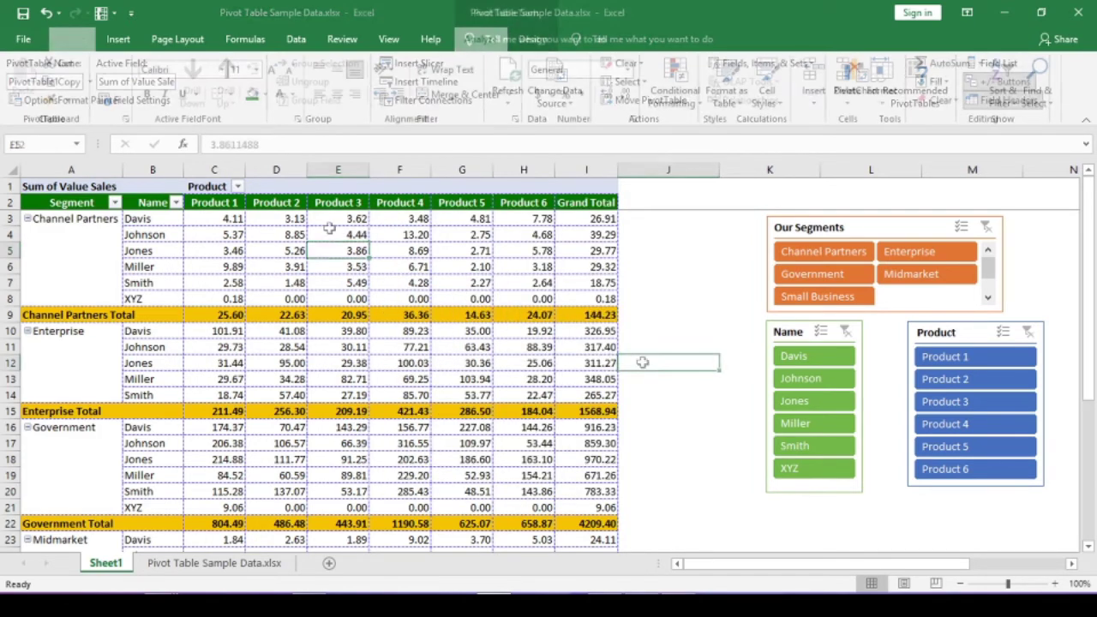
- Check the pivot's Product columns, then go to the Pivot Table Sample Data sheet
drag(221, 220, 223, 251)
click(224, 205)
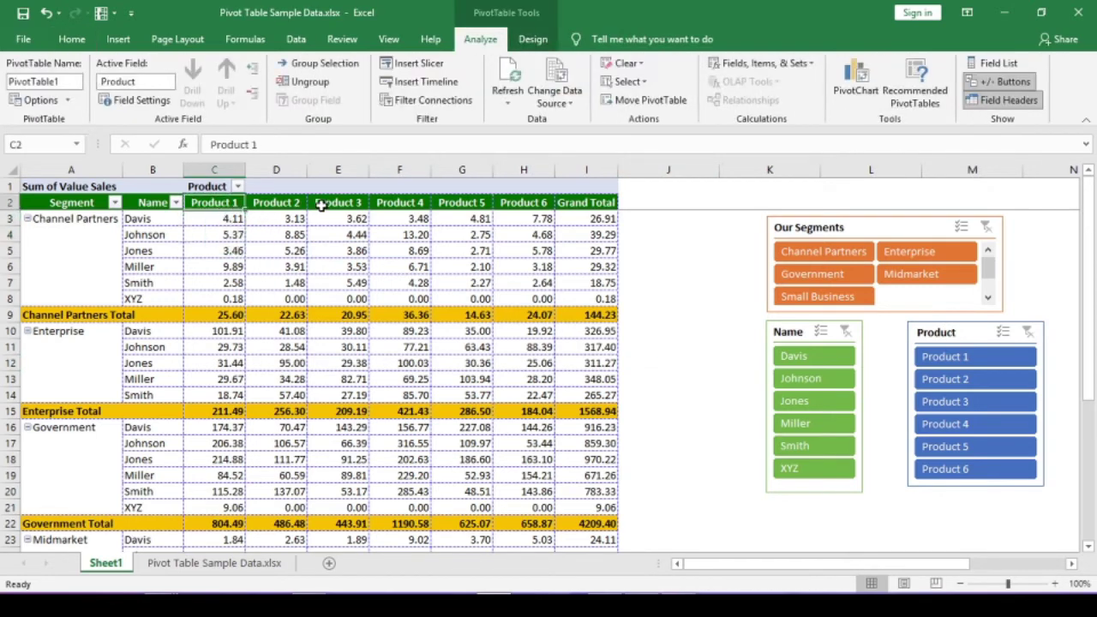
click(323, 208)
click(642, 362)
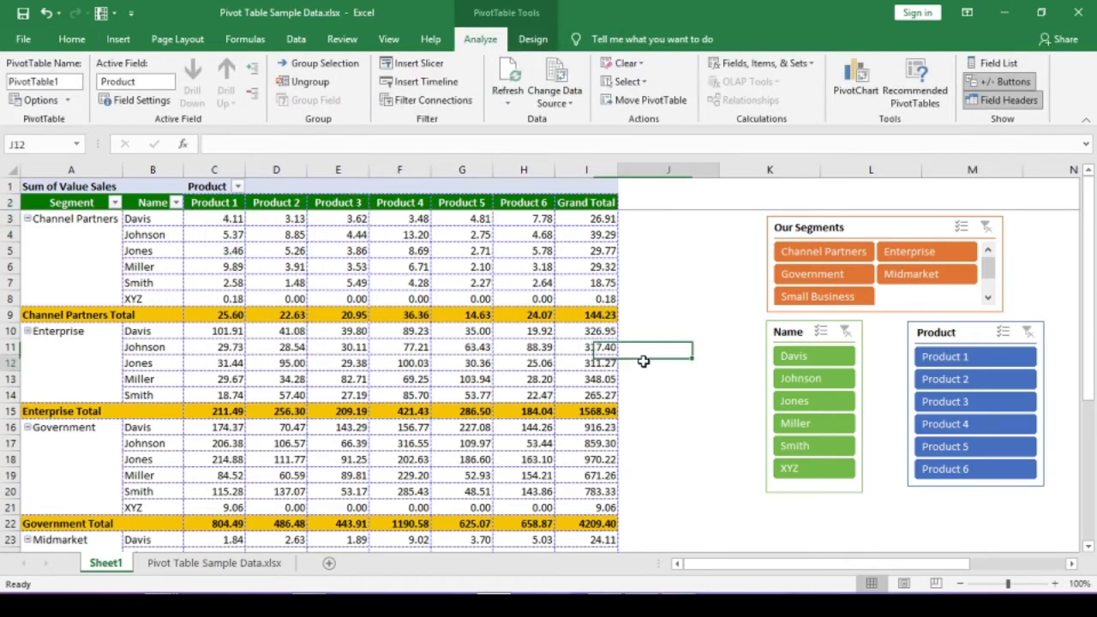
click(222, 566)
- Insert a new table column named Target before Units Sold
drag(650, 209, 50, 208)
click(316, 205)
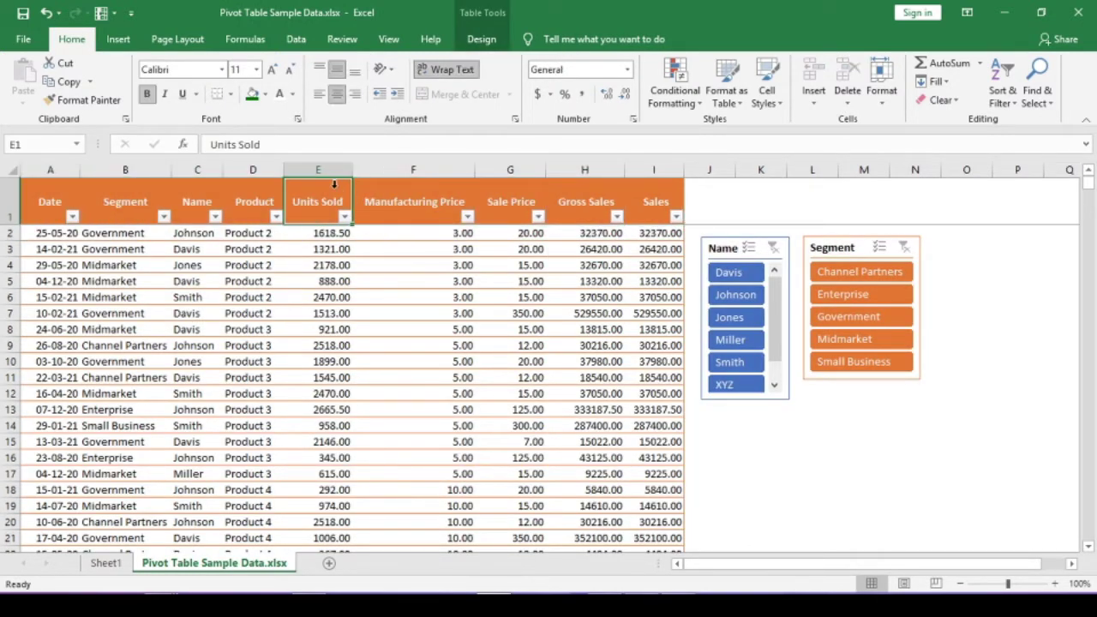
click(307, 184)
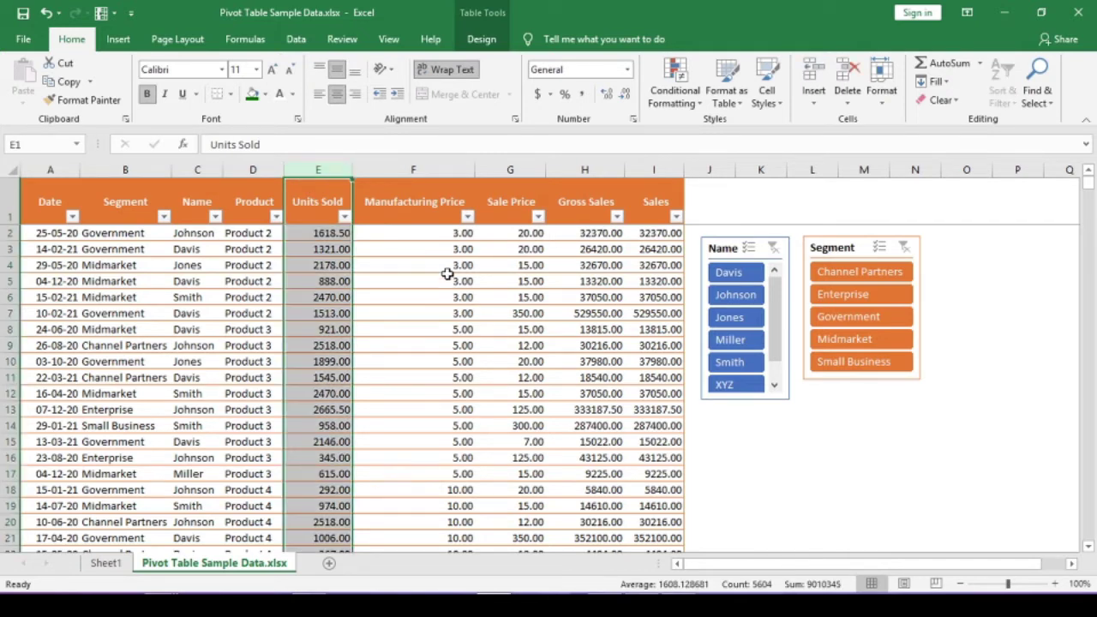
key(ctrl+plus)
key(Up)
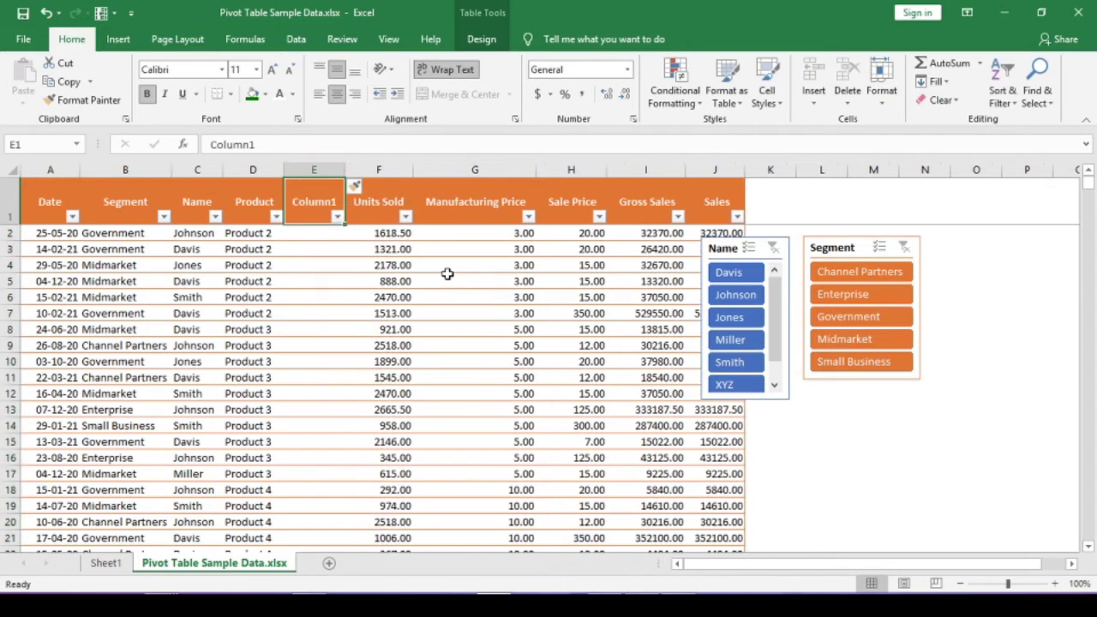
text(Target)
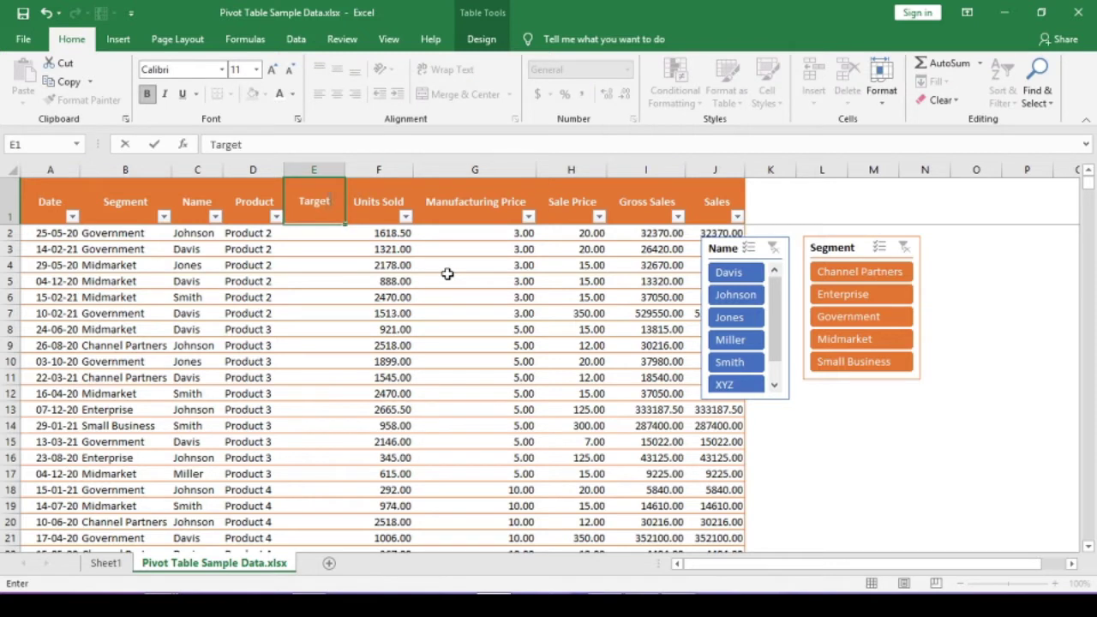
key(Return)
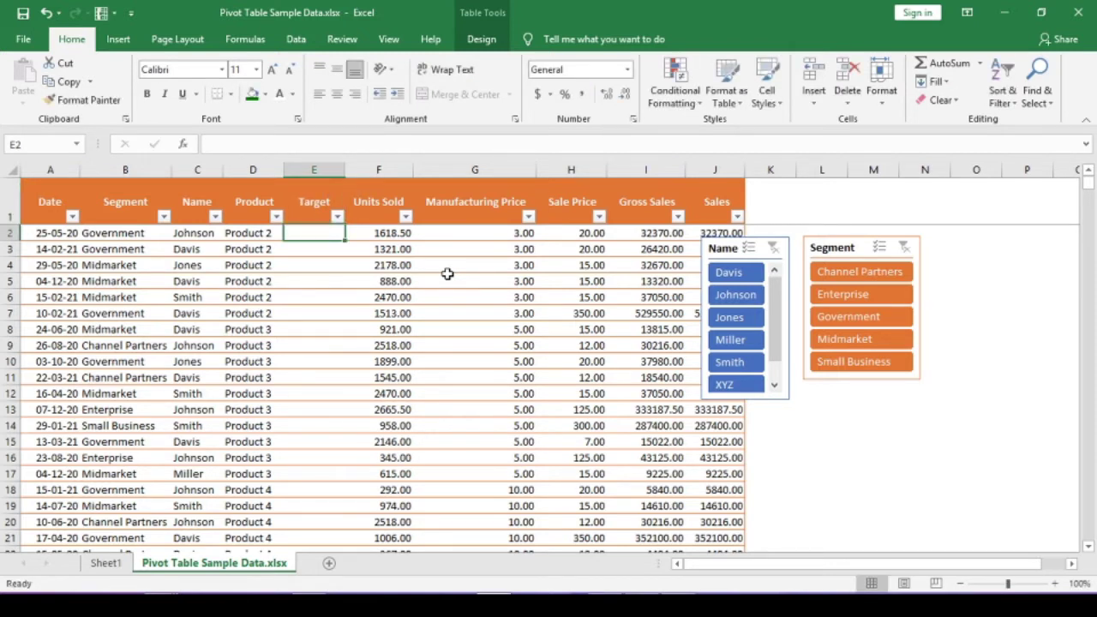
- Fill the Target column with the formula Units Sold*1.5*Sale Price
text(=)
key(Right)
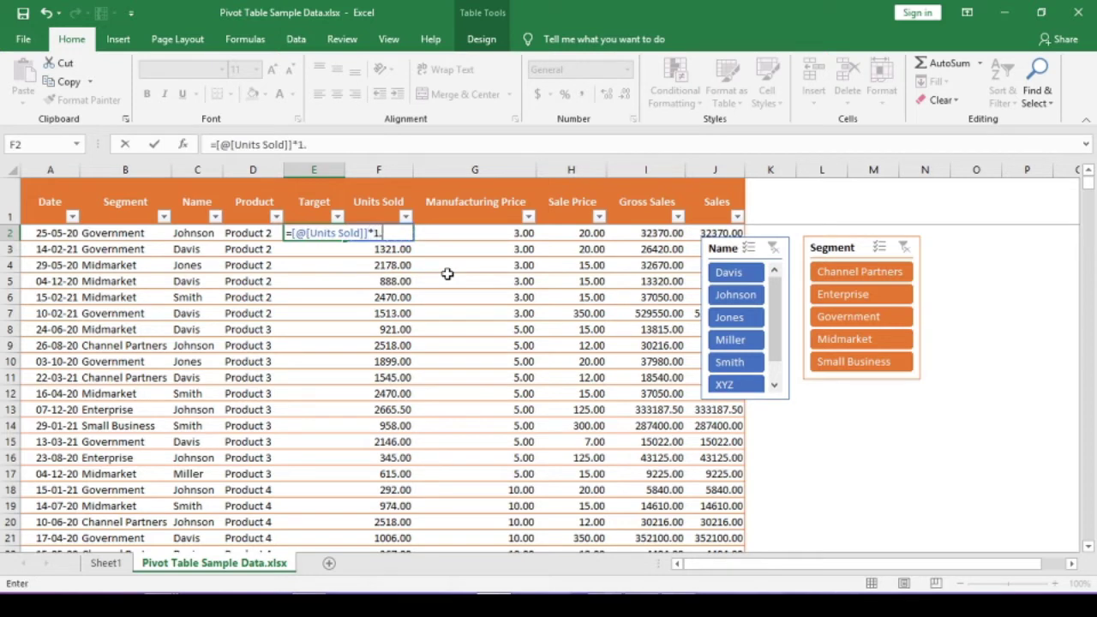
text(*1.5*)
key(Right)
key(Right)
key(Right)
key(Return)
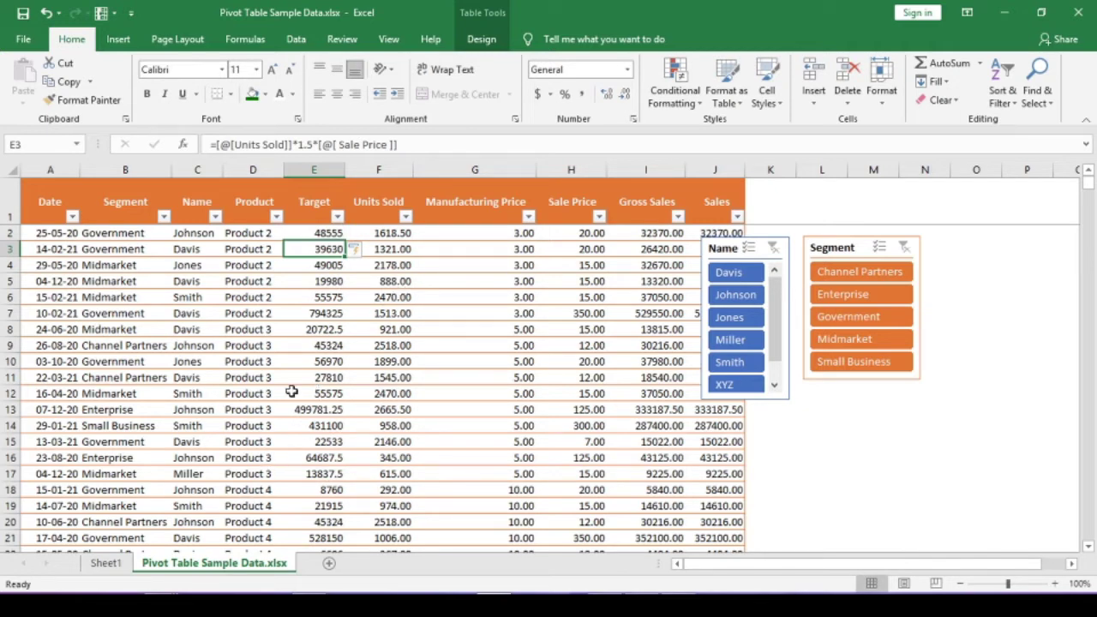
- On Sheet1, show the pivot's field list and enlarge it
click(106, 563)
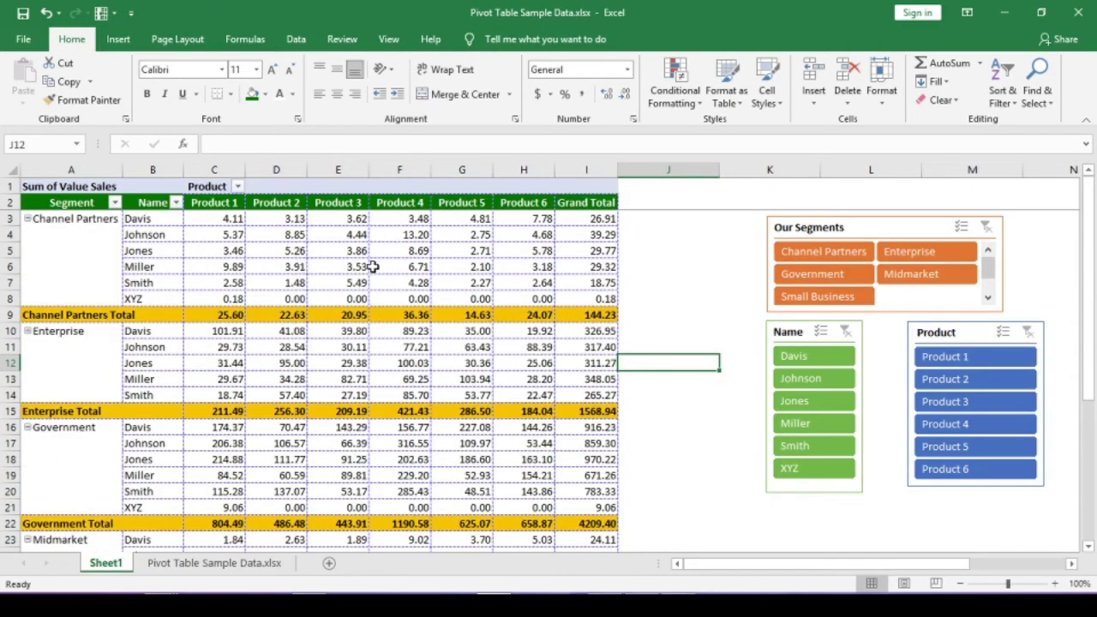
right_click(345, 248)
click(386, 474)
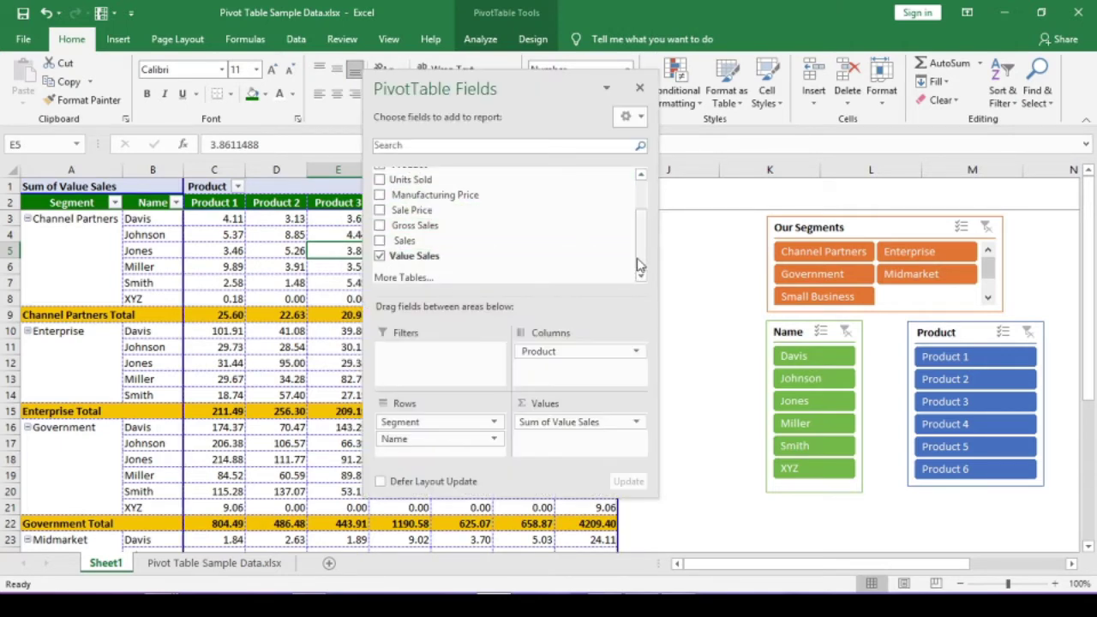
mouse_move(642, 253)
mouse_down()
mouse_move(648, 221)
mouse_move(641, 270)
mouse_up()
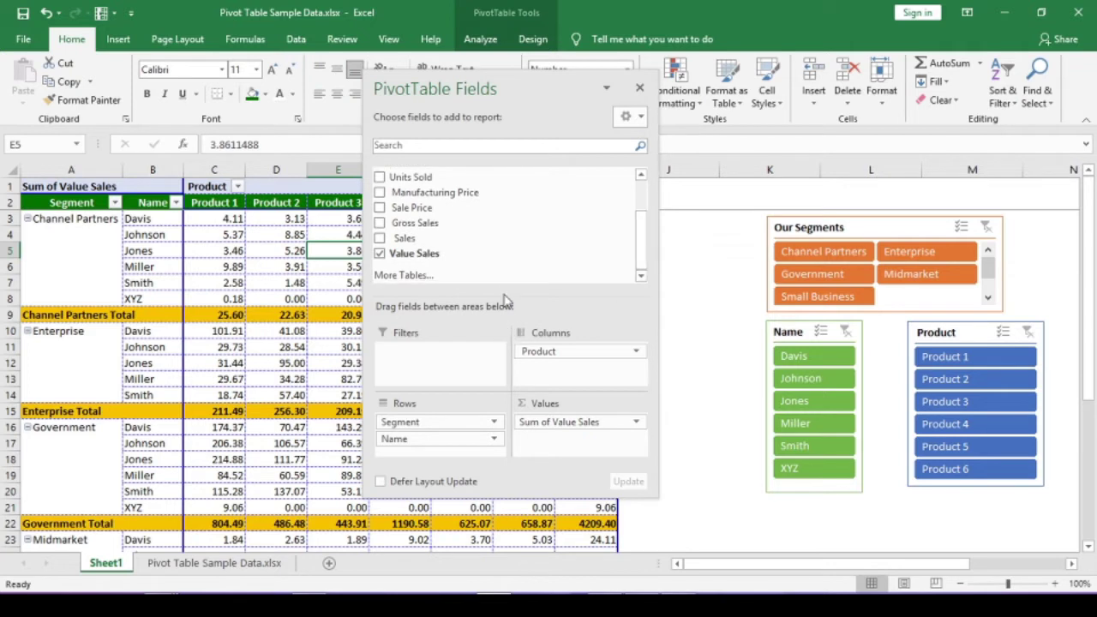
drag(498, 296, 497, 331)
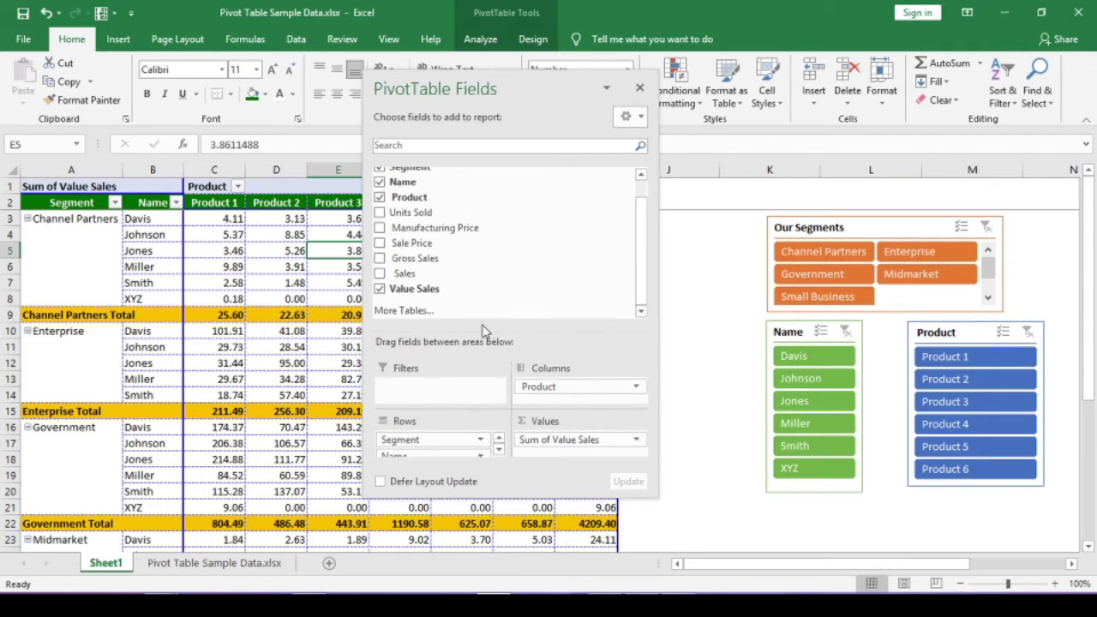
- Refresh the pivot so Target appears among the fields, then close the field list
click(247, 251)
right_click(247, 250)
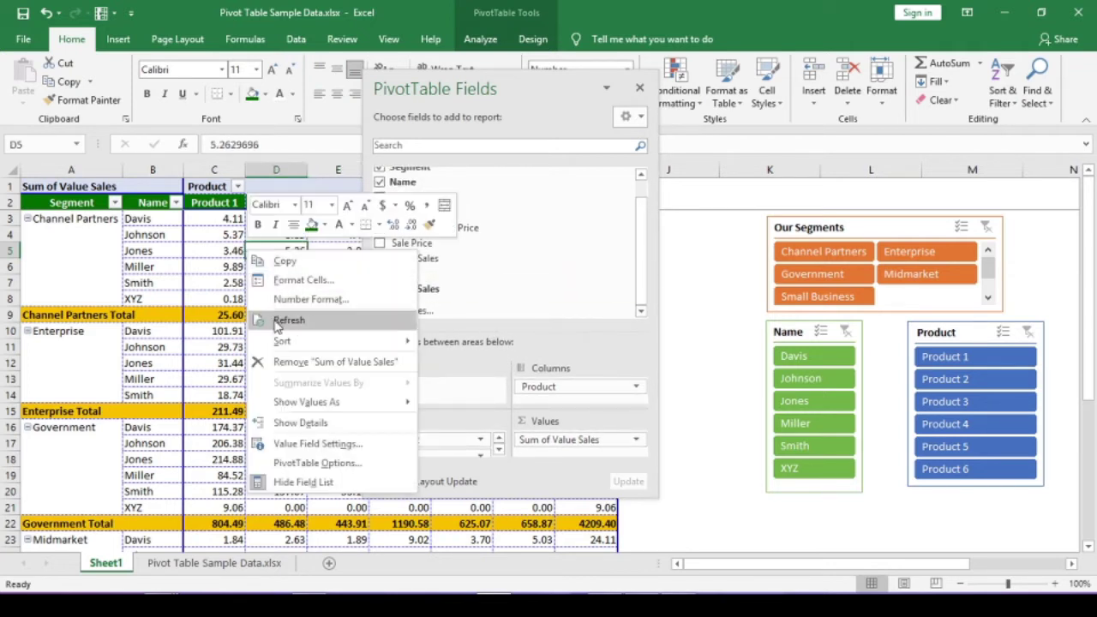
click(283, 321)
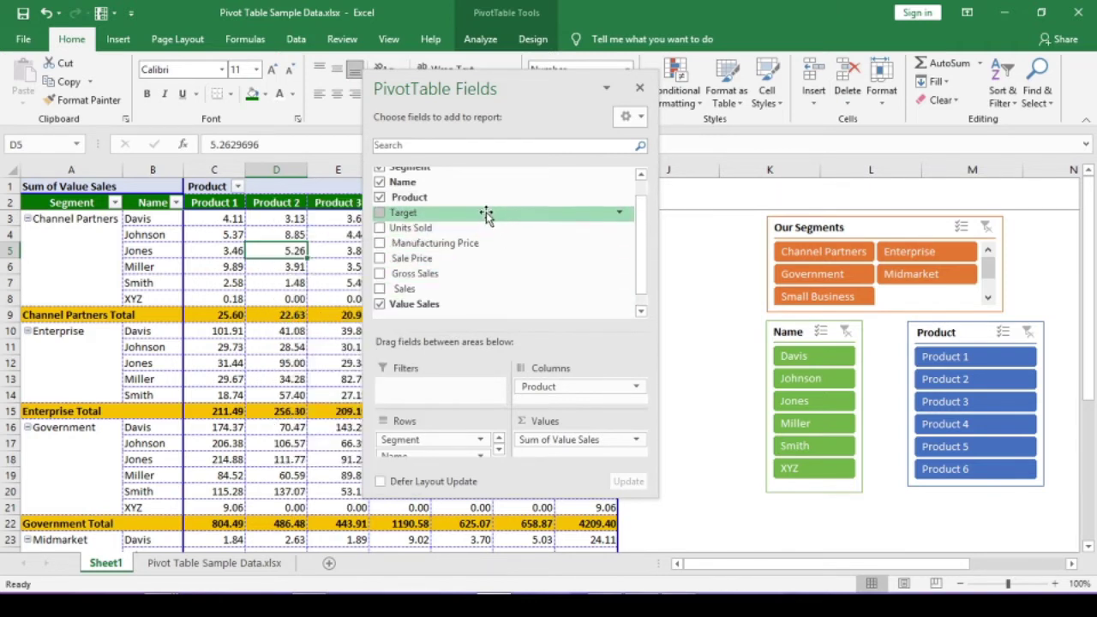
click(640, 89)
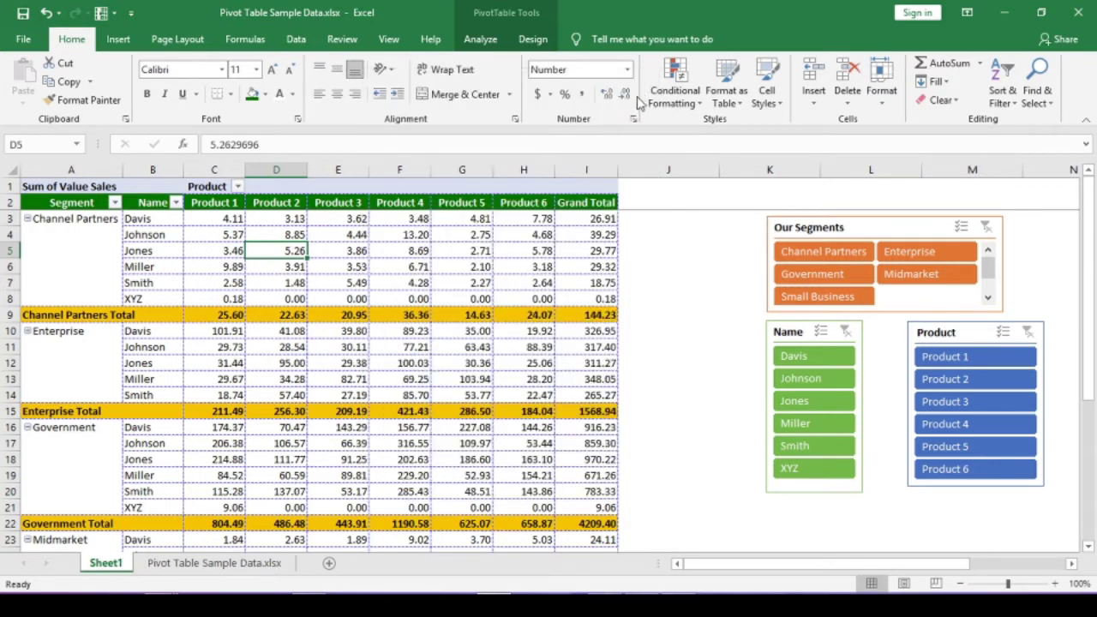
click(411, 251)
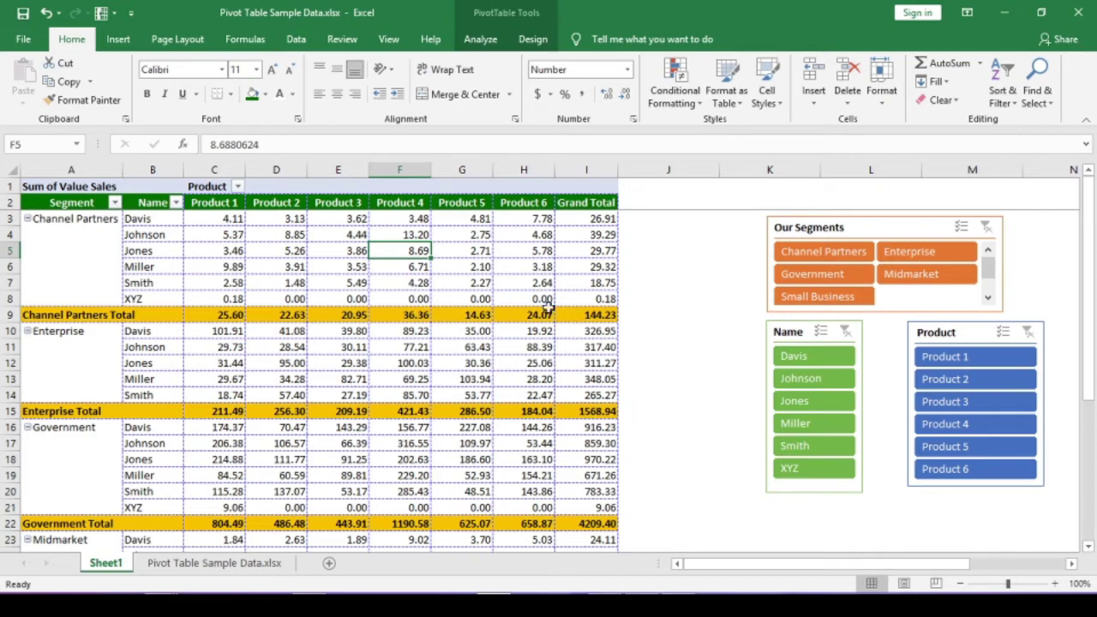
click(481, 38)
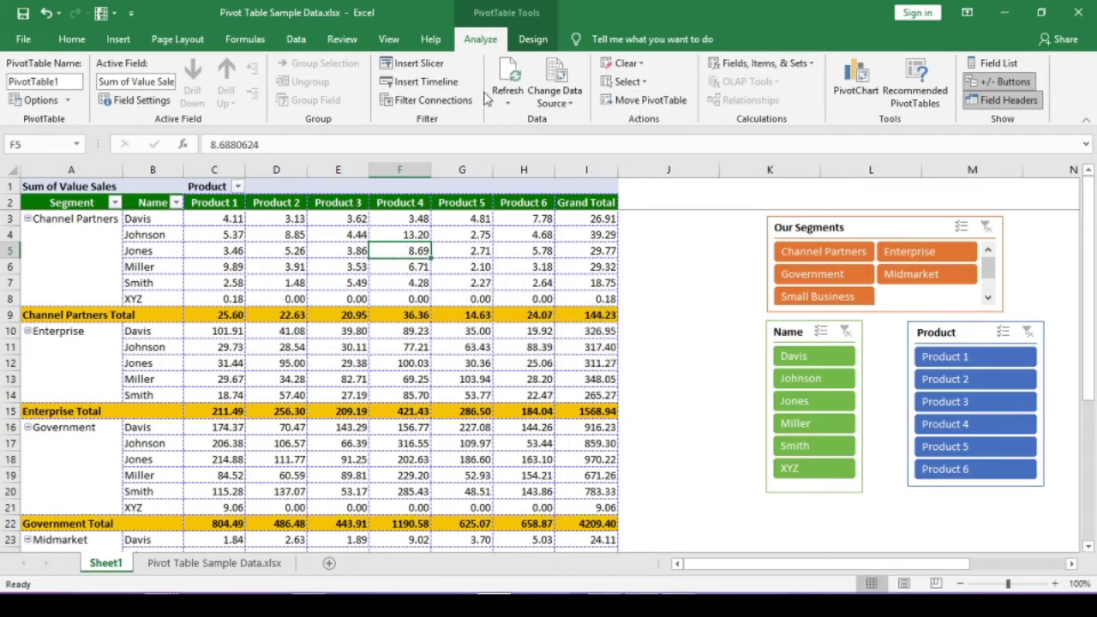
- Start a new calculated field named %
click(763, 64)
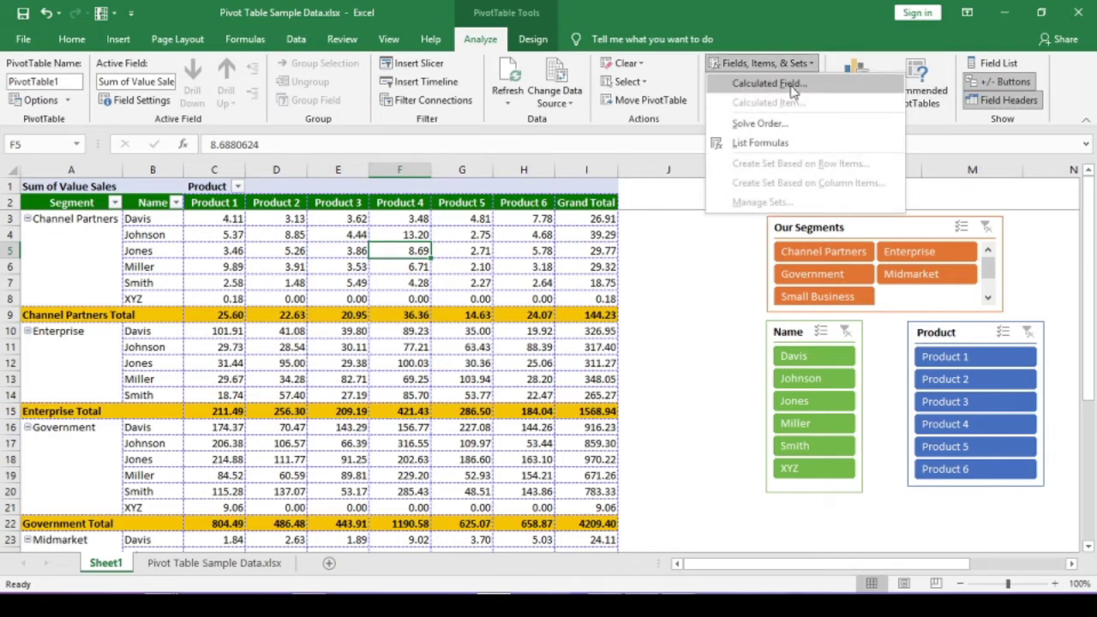
click(772, 83)
drag(509, 212, 455, 237)
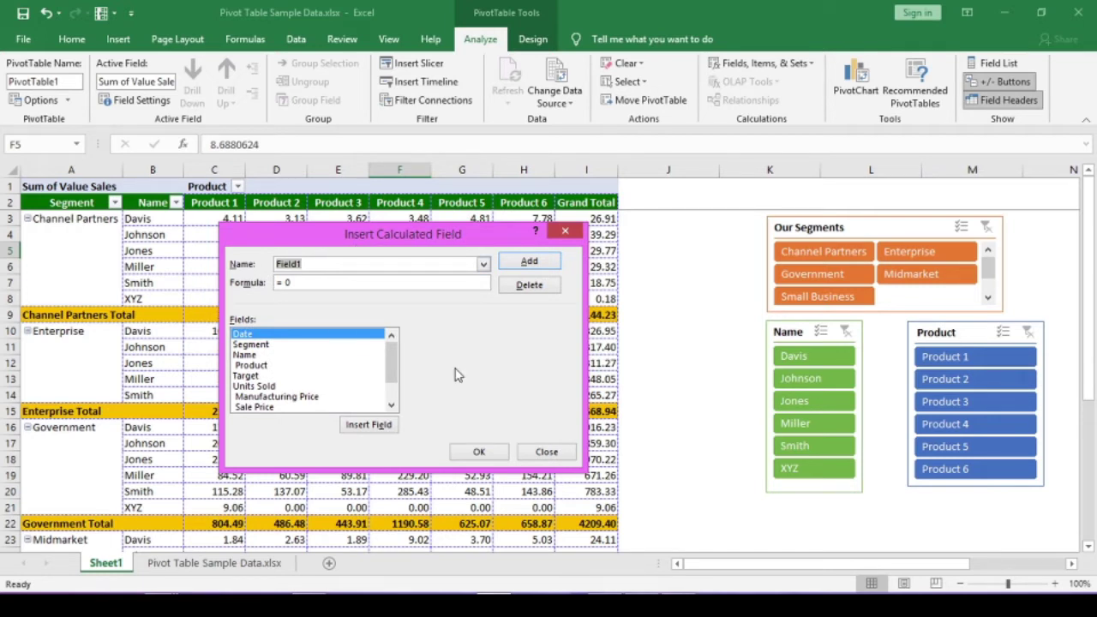
text(%)
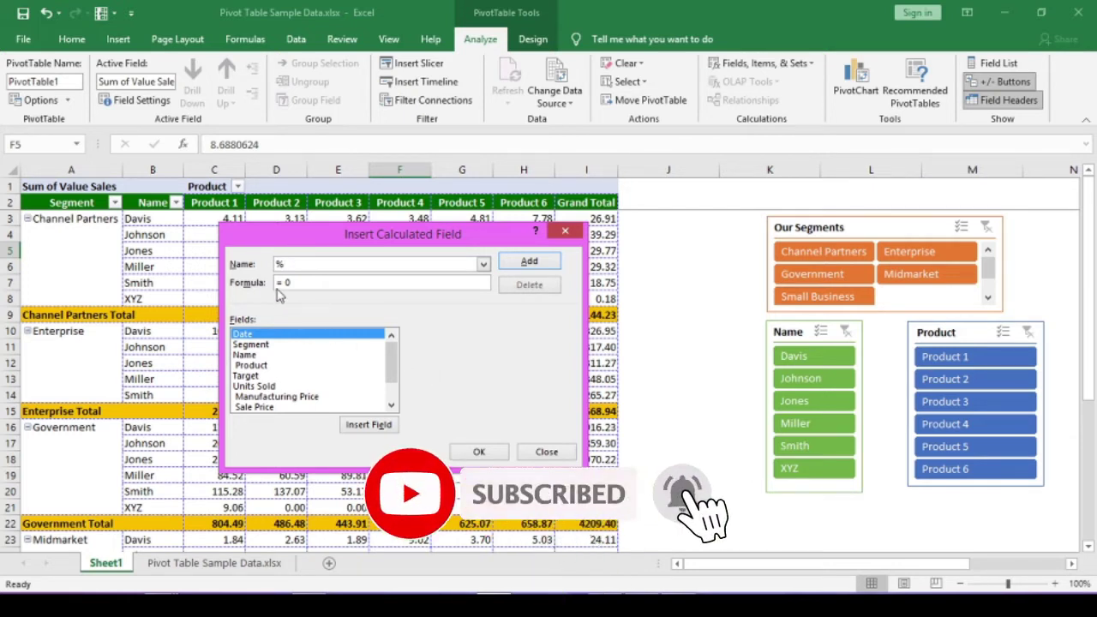
drag(392, 369, 392, 392)
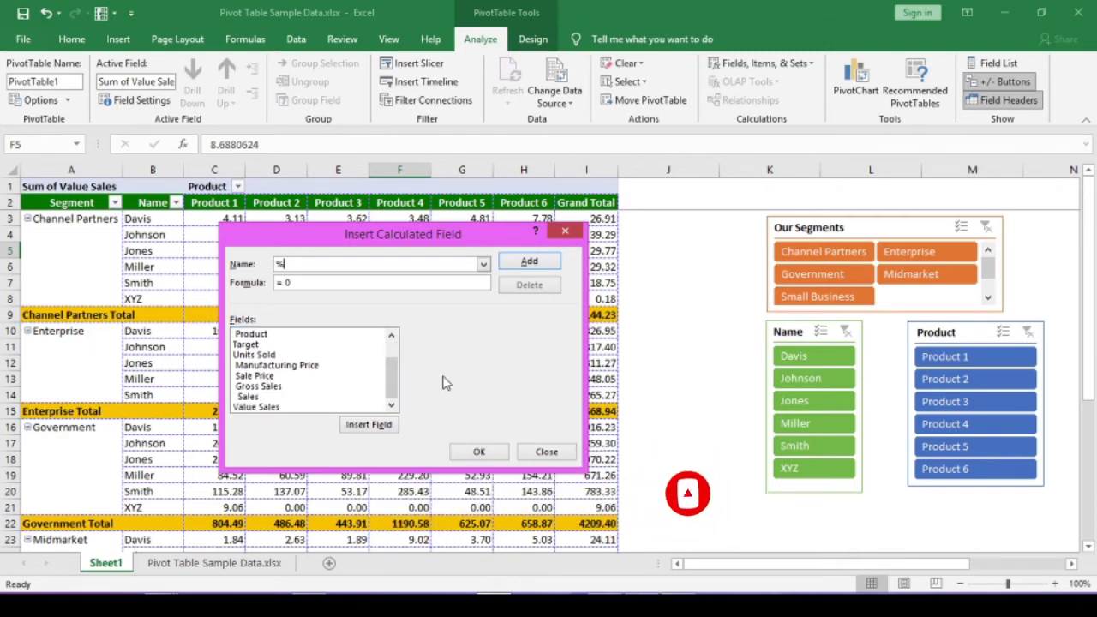
- Build the % formula as ='Sales'/Target from the field list
click(248, 398)
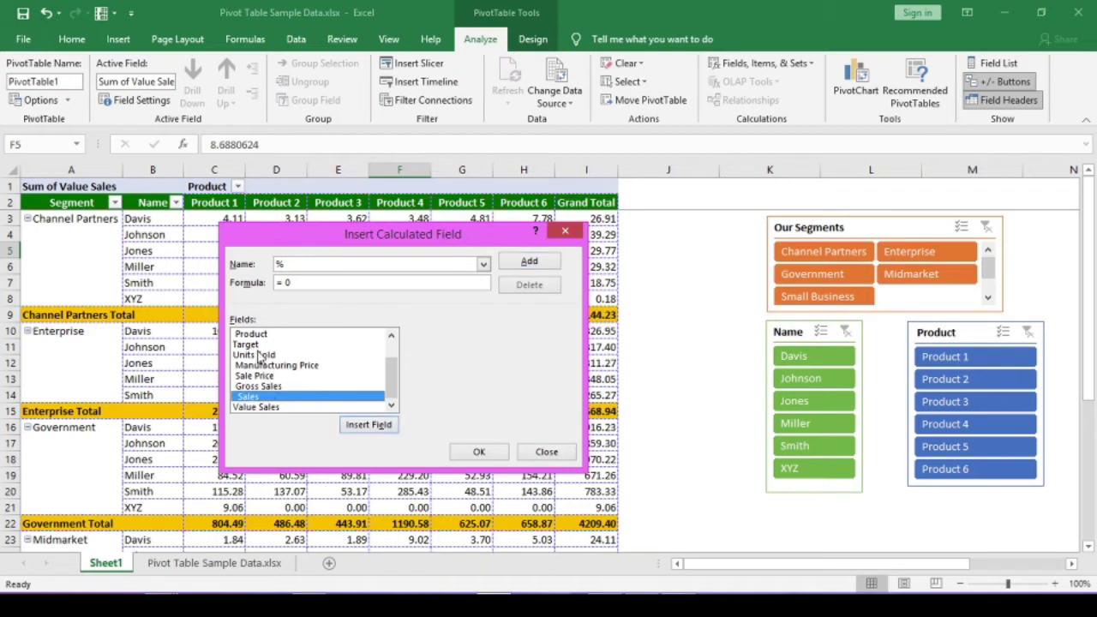
click(258, 353)
click(257, 409)
click(257, 346)
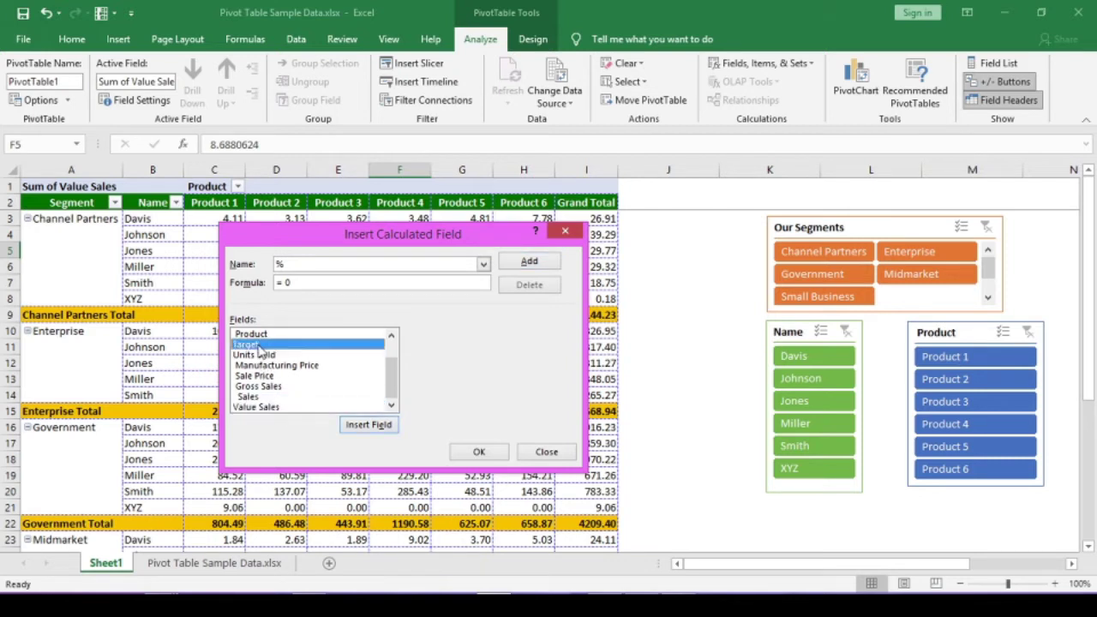
click(249, 397)
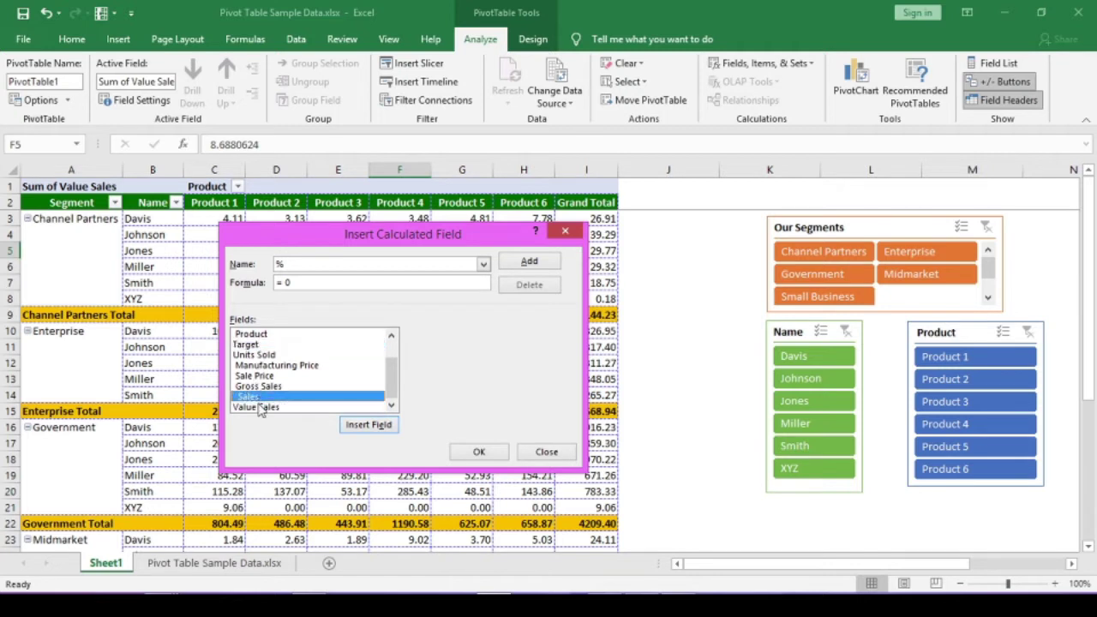
click(261, 409)
click(250, 397)
click(369, 425)
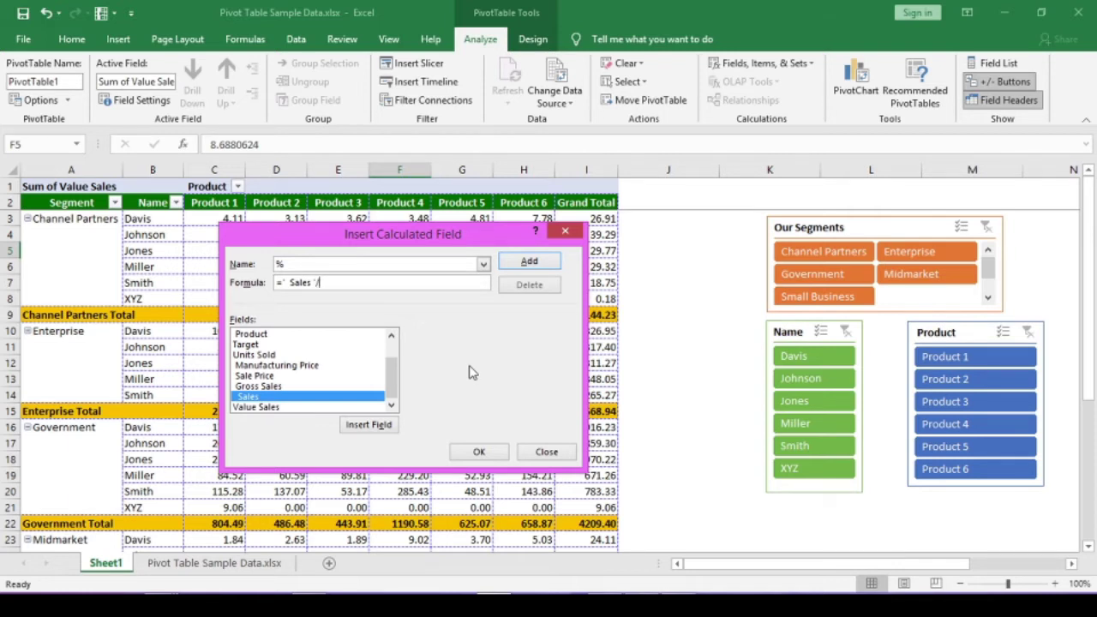
double_click(247, 346)
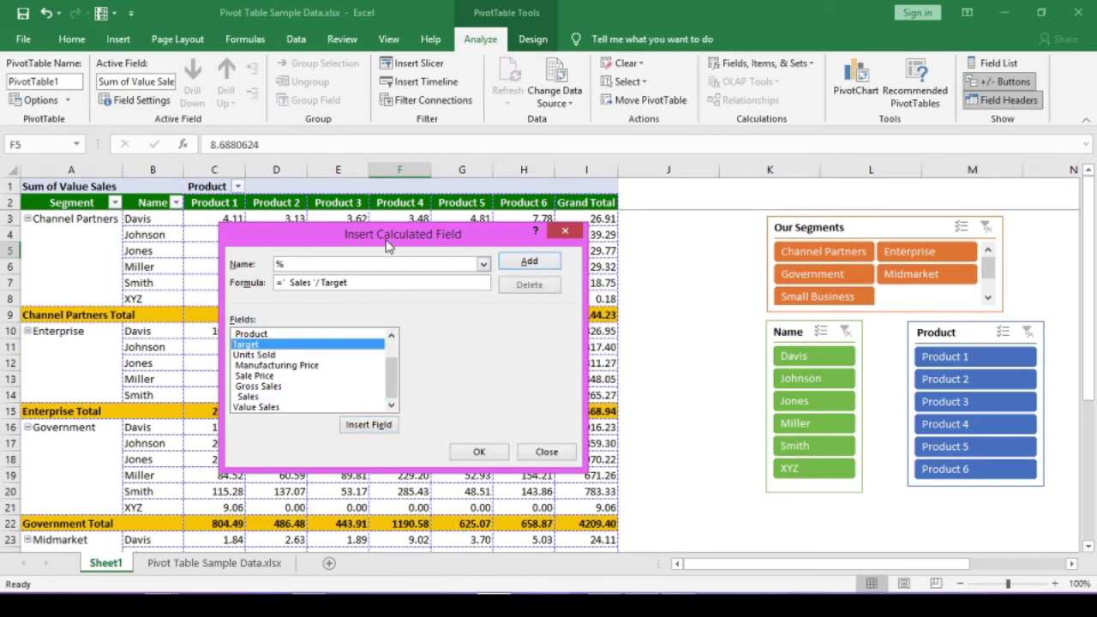
drag(385, 237, 471, 224)
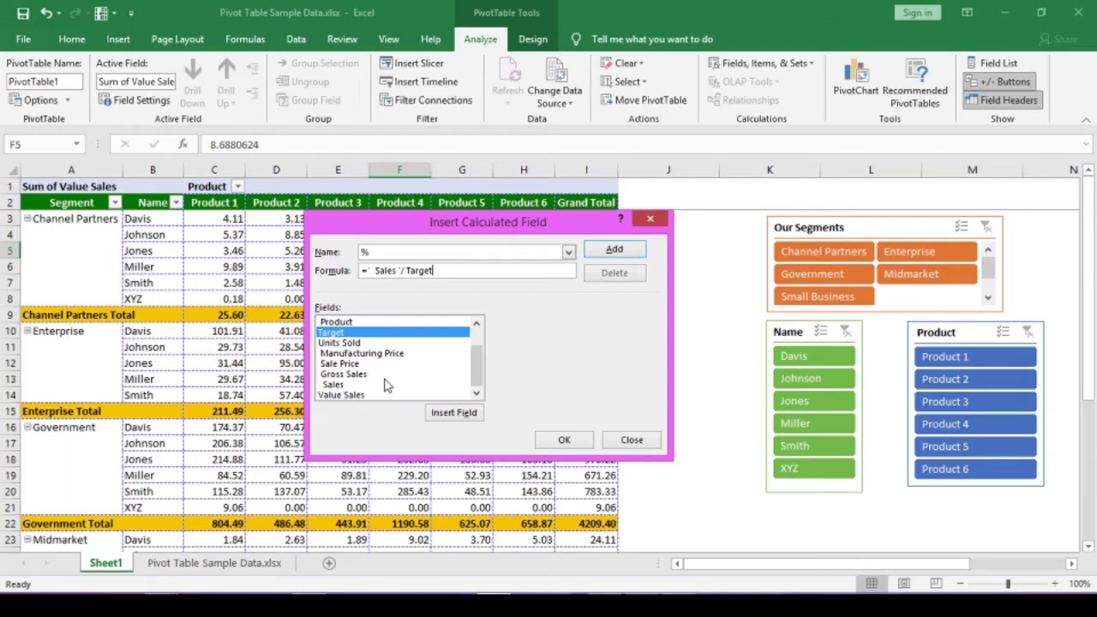
- Add the % field to the pivot and inspect the #DIV/0! results in the XYZ row
click(565, 441)
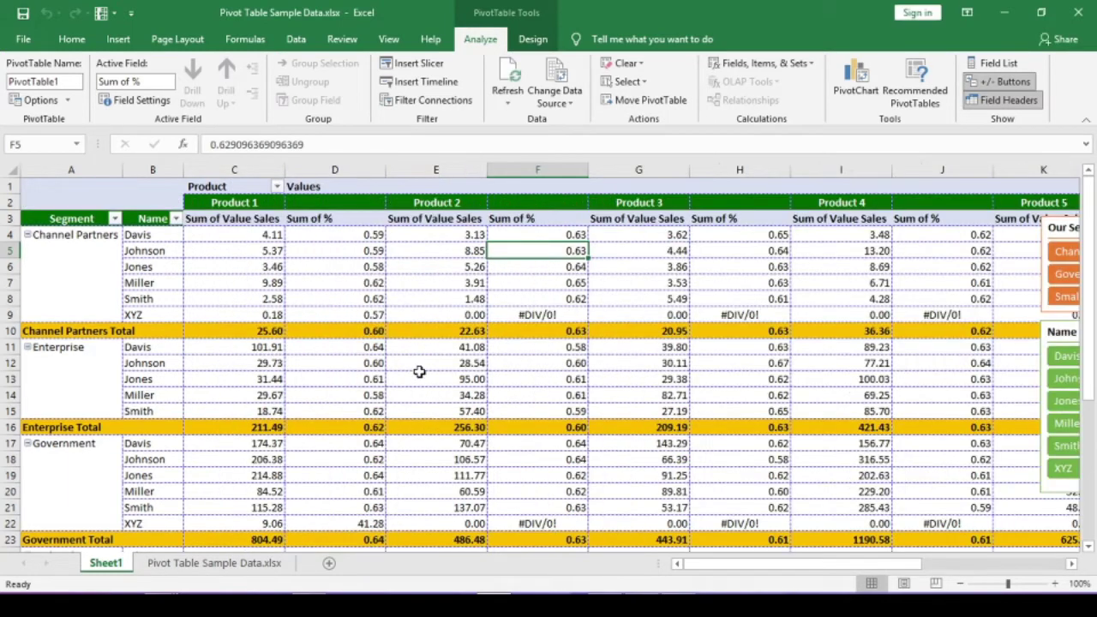
click(538, 316)
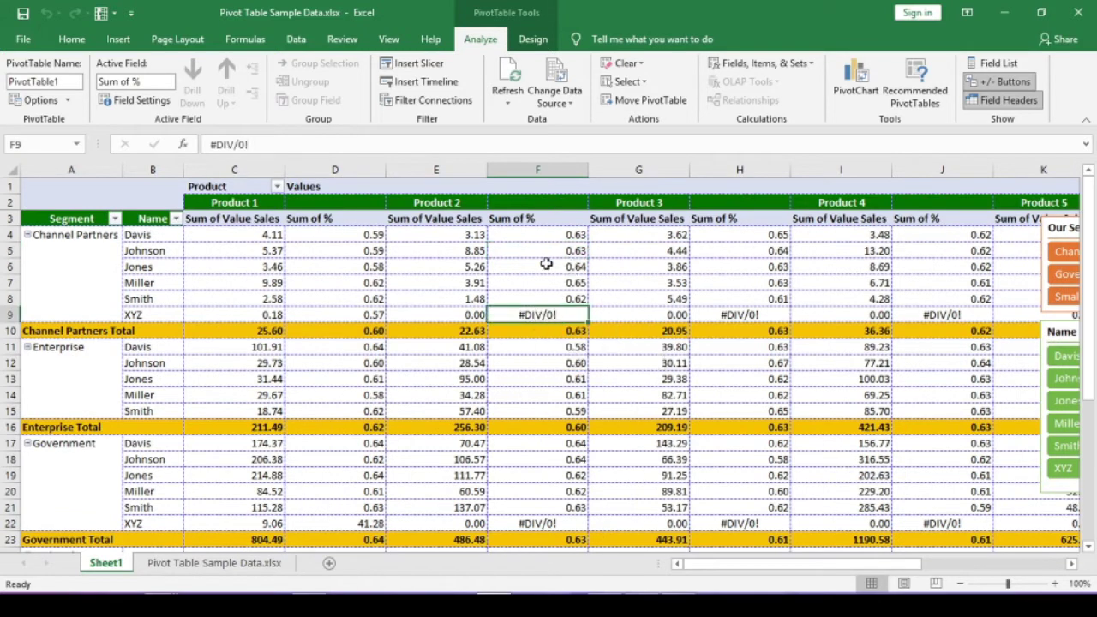
click(720, 315)
click(912, 315)
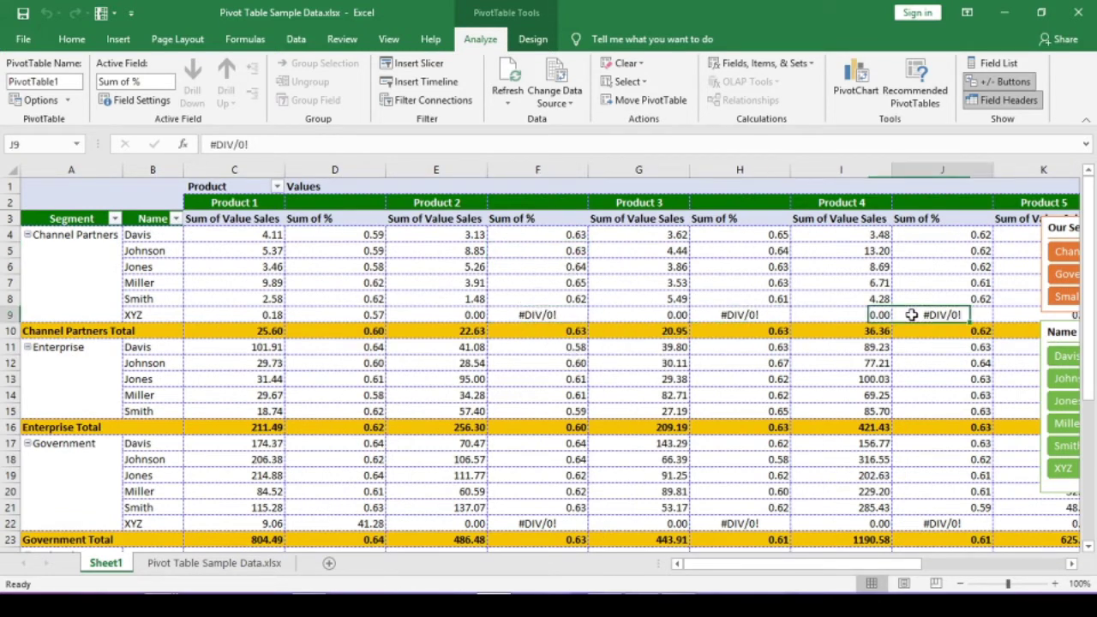
click(558, 315)
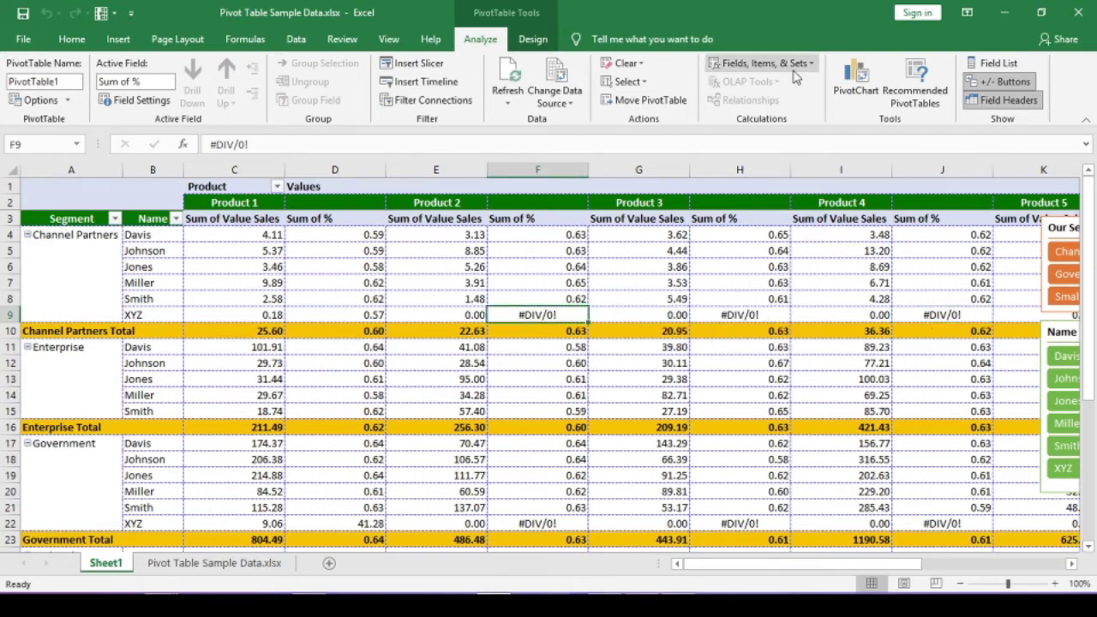
- Wrap the % formula in IFERROR(...,0) and apply the modified field
click(772, 63)
click(763, 81)
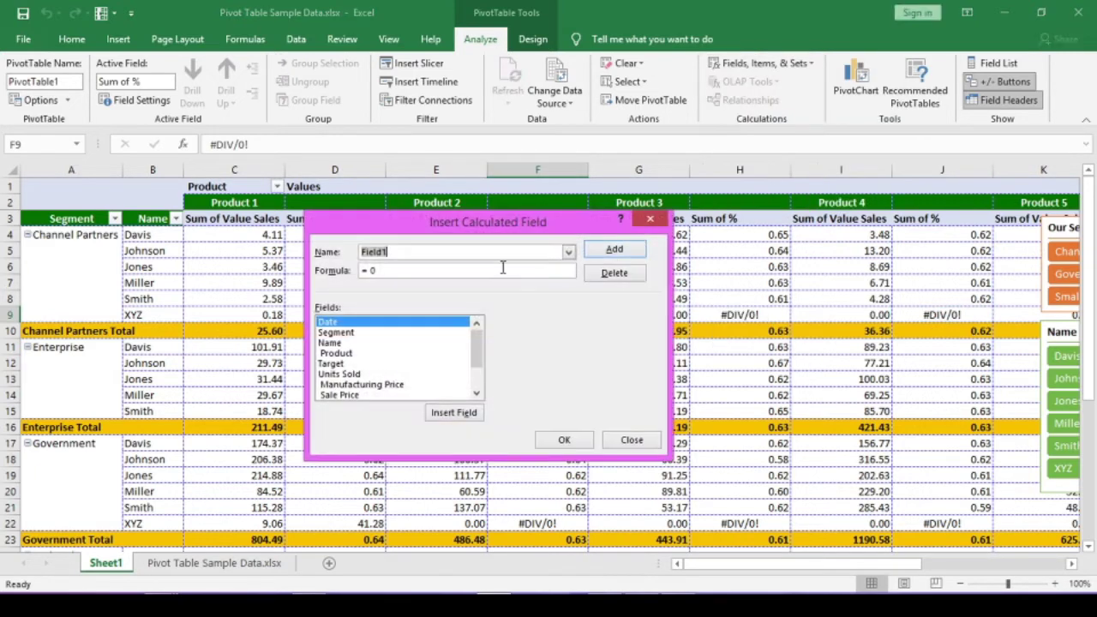
drag(468, 223, 390, 254)
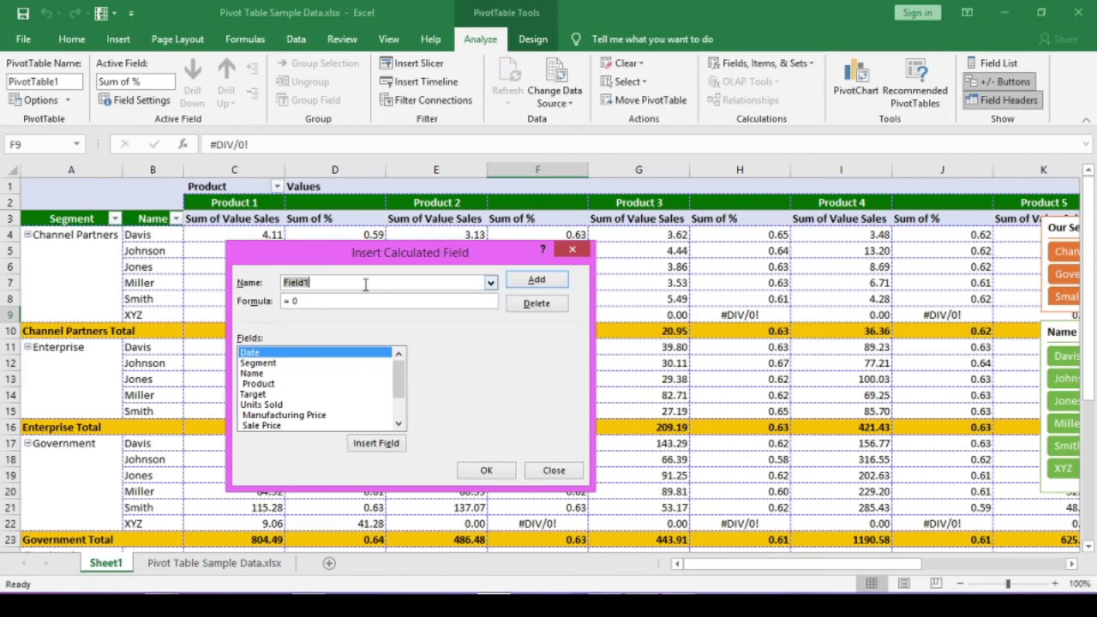
click(491, 284)
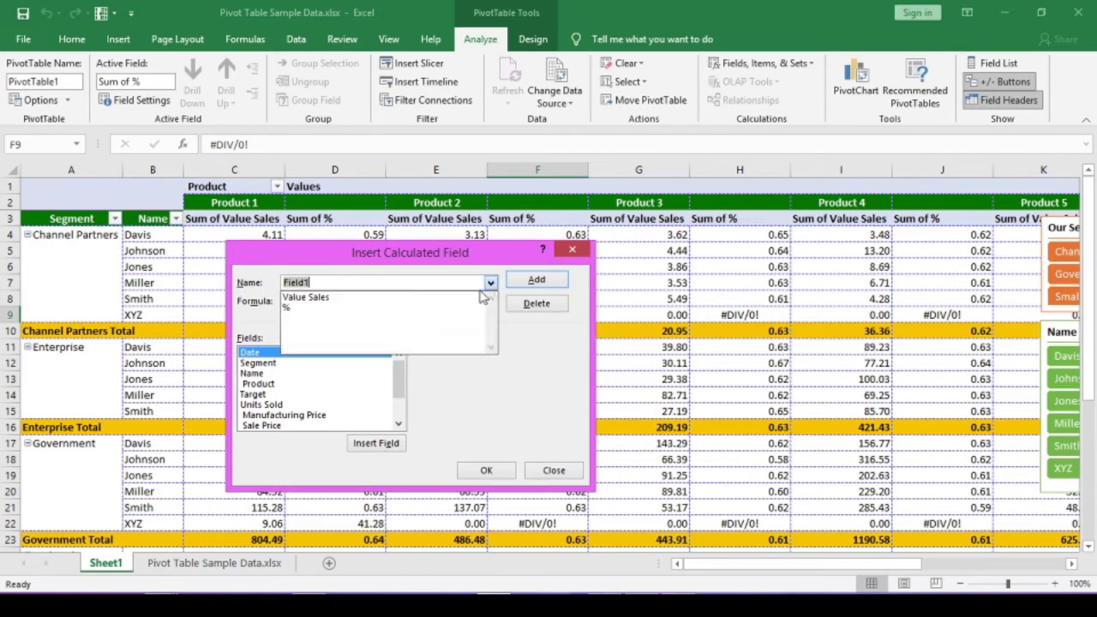
click(473, 306)
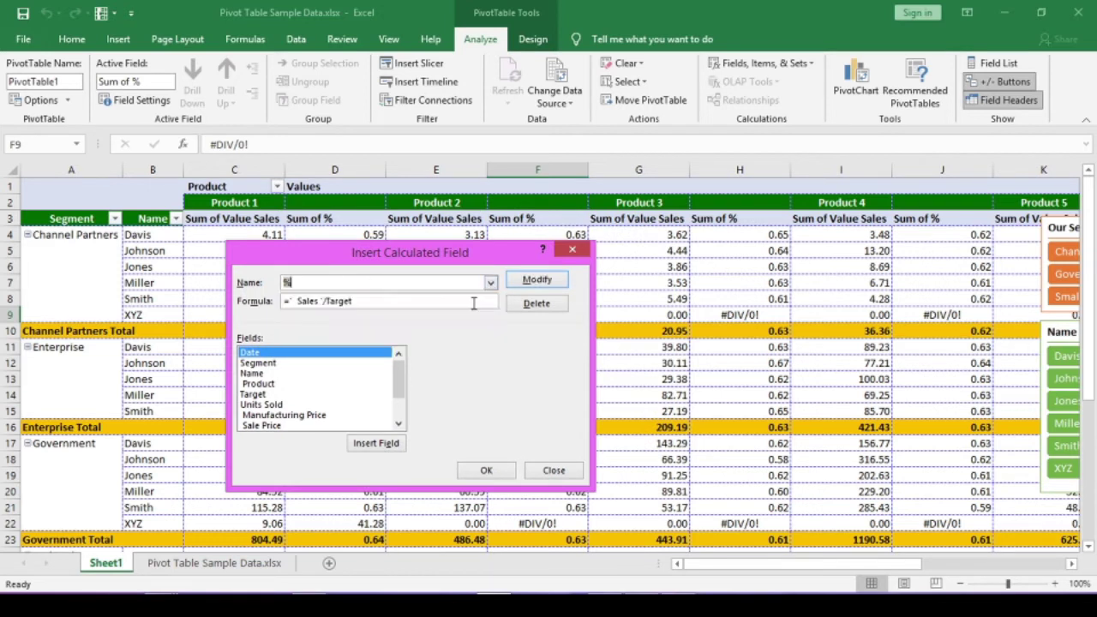
click(290, 302)
text(ifer)
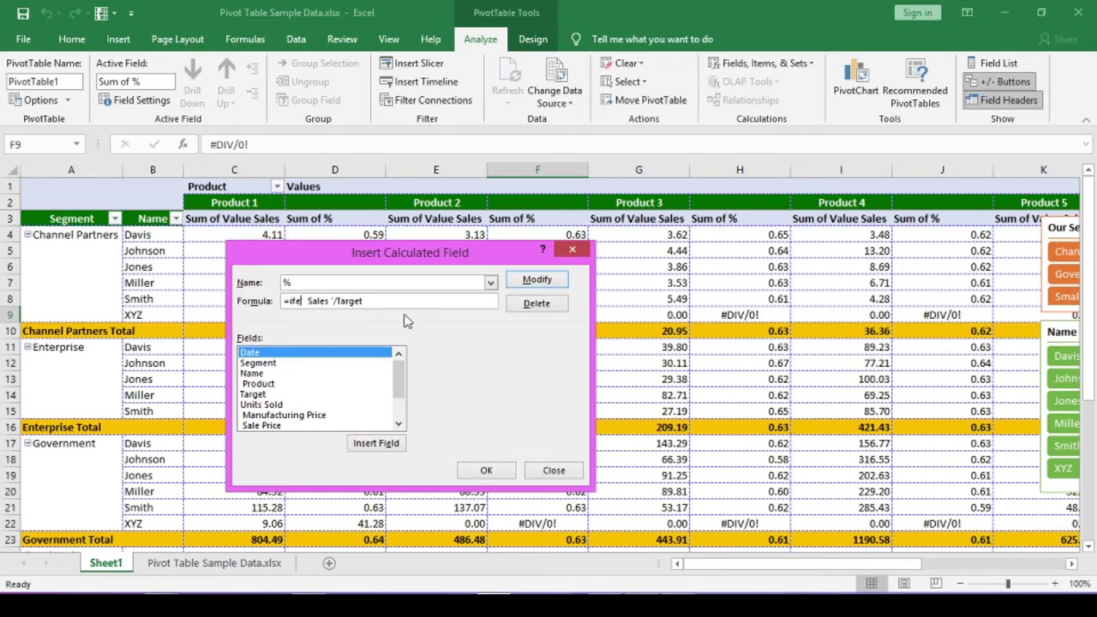
text(ror()
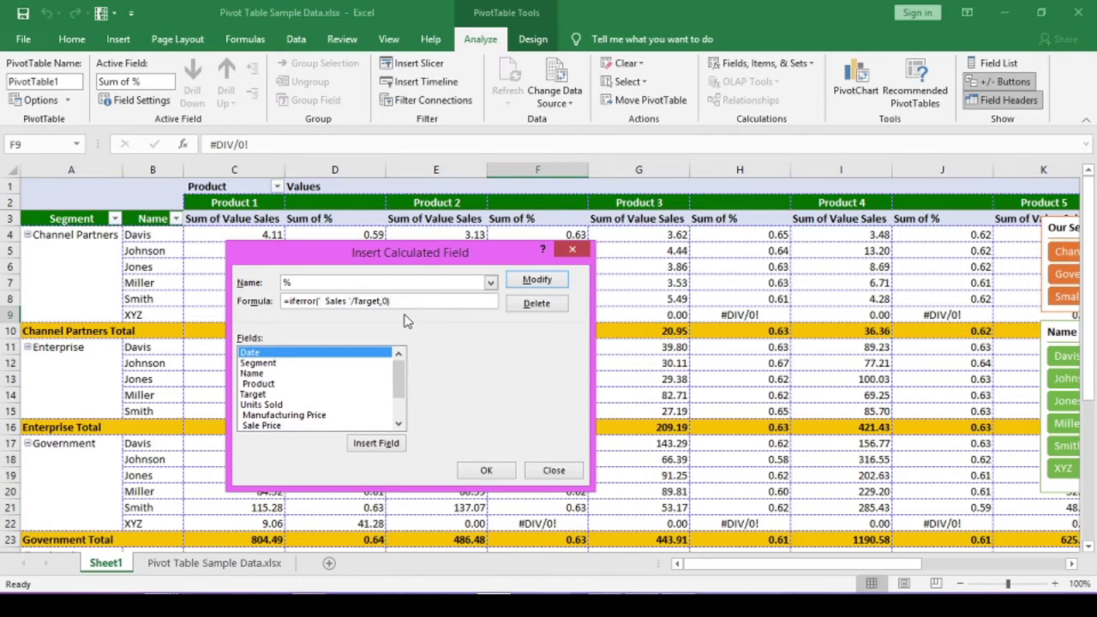
click(537, 280)
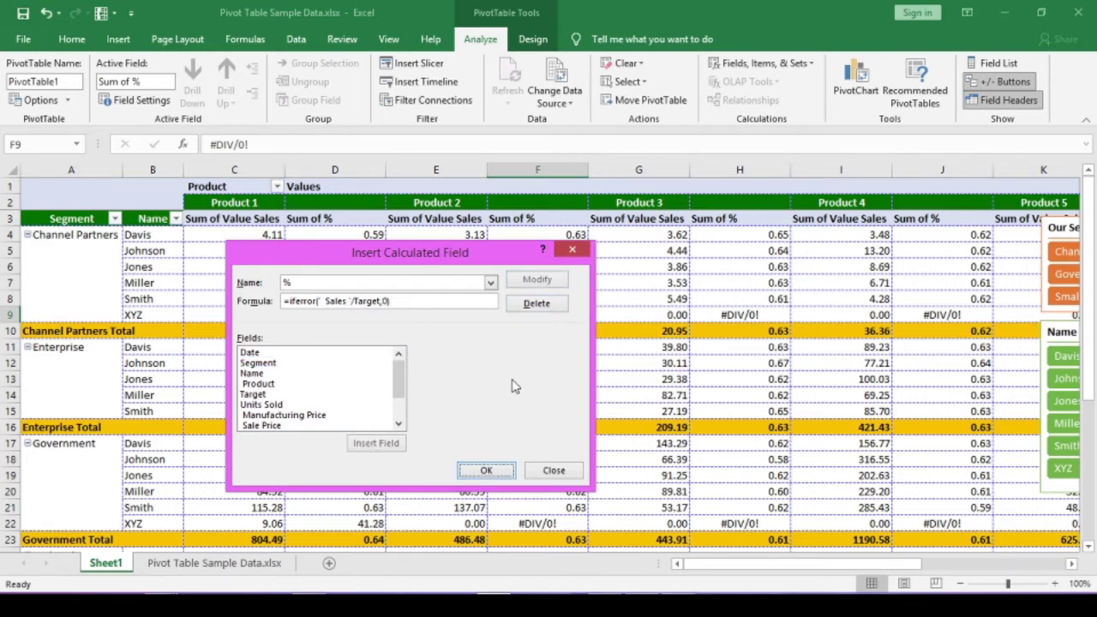
click(486, 471)
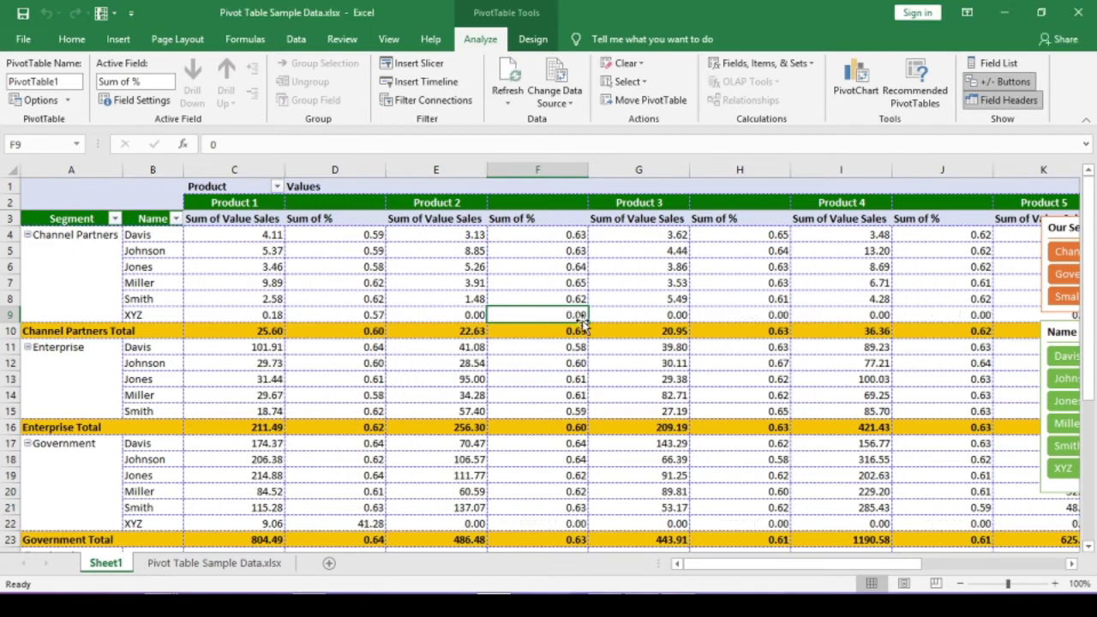
- Format the Sum of % columns as whole percentages
click(518, 208)
click(72, 41)
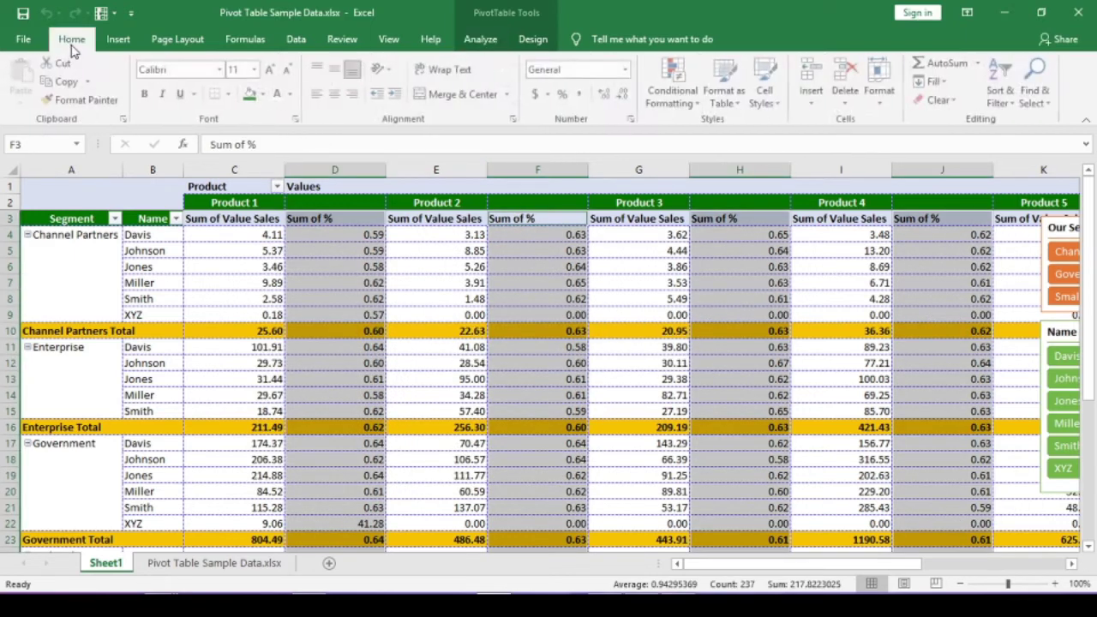
click(563, 94)
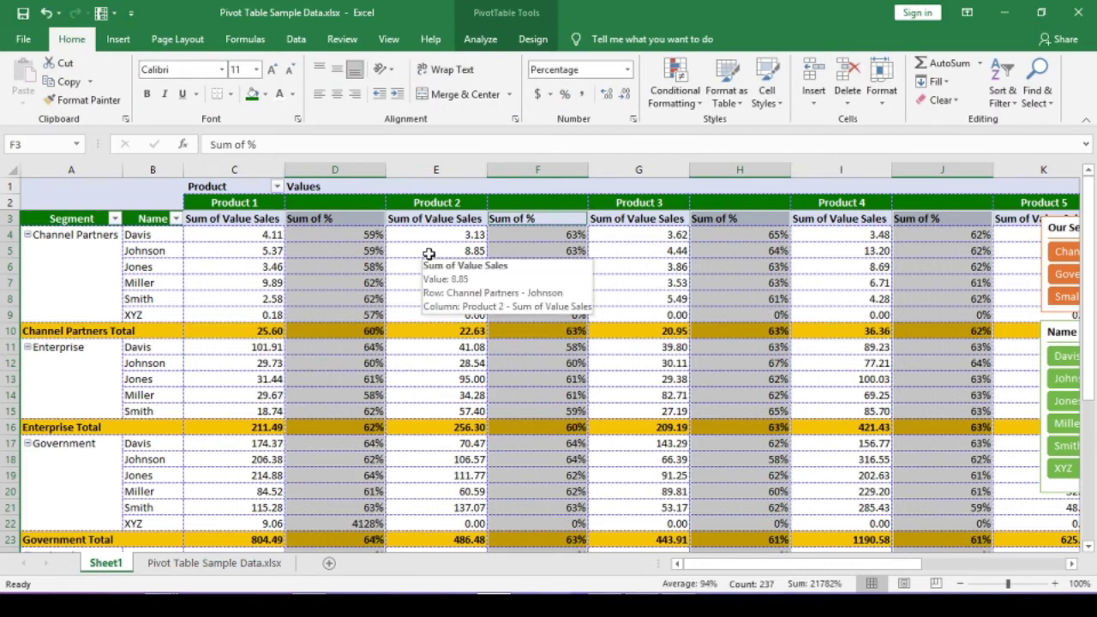
- Remove 'Sum of' from all headers with Replace All, leaving Value Sales and %
click(8, 219)
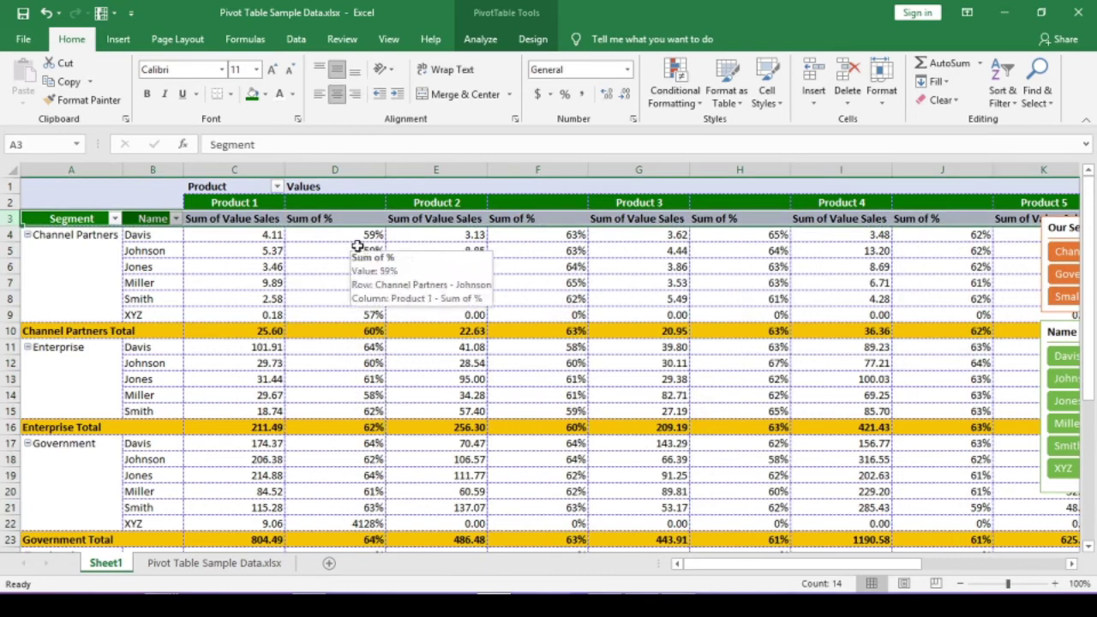
key(ctrl+h)
key(alt+a)
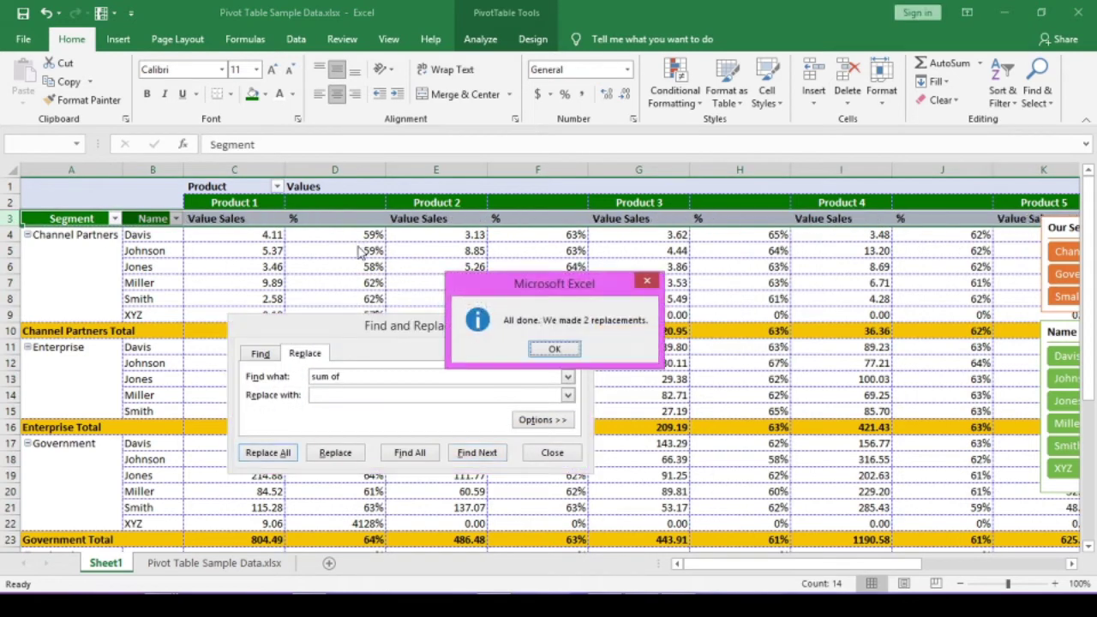
key(Return)
key(Escape)
- In PivotTable Options, merge and centre labels and turn off column autofit on update
right_click(249, 236)
click(320, 452)
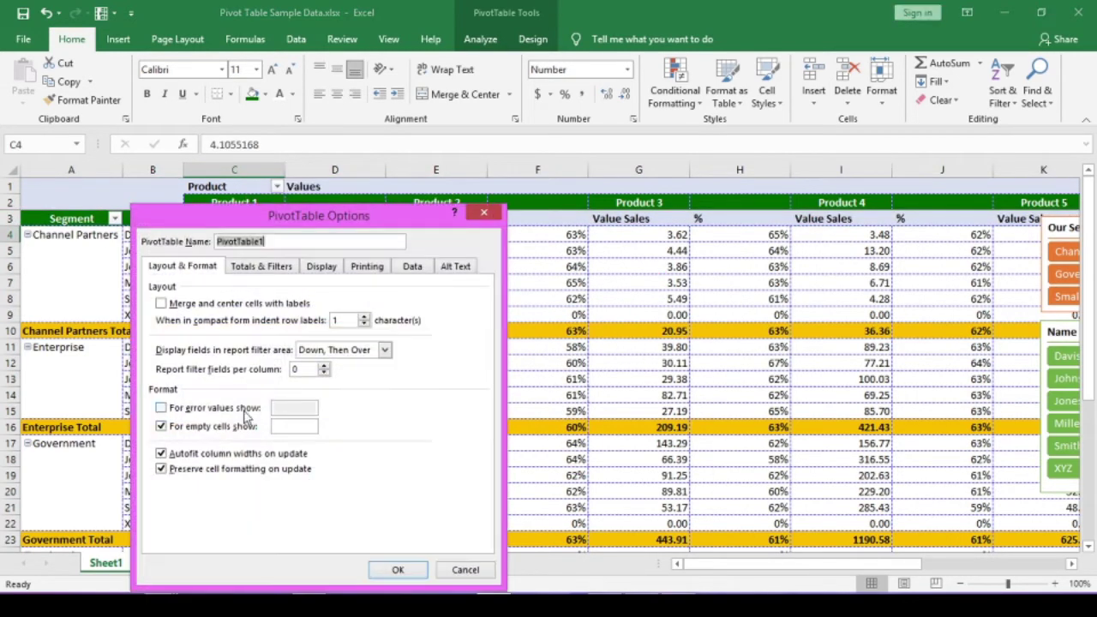
click(208, 454)
click(222, 305)
click(397, 570)
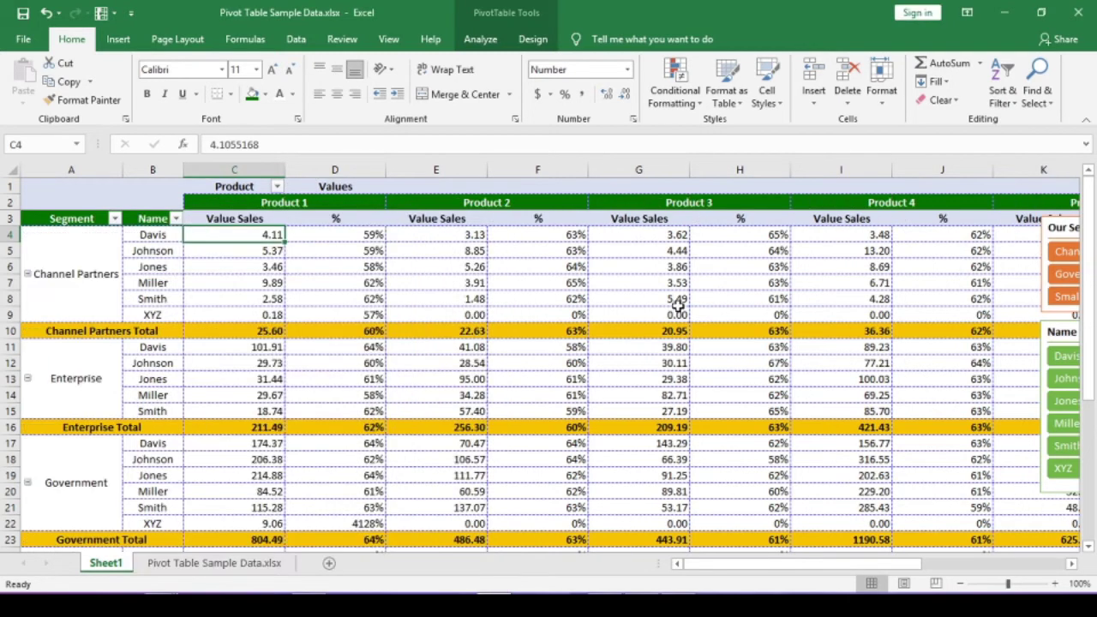
- Narrow the value columns and place the Our Segments and Product slicers beside the table
drag(234, 170, 919, 169)
drag(303, 228, 623, 220)
drag(381, 334, 774, 329)
drag(301, 341, 619, 343)
drag(824, 563, 707, 564)
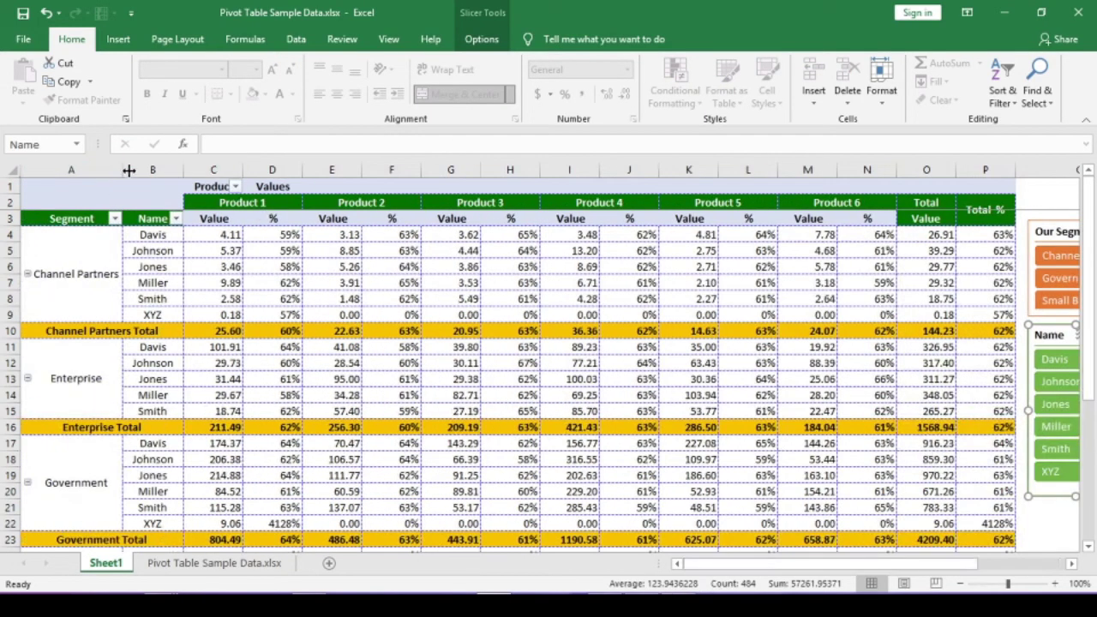
- Narrow column A and columns C through P, and wrap the row 3 header text
drag(121, 169, 82, 170)
drag(171, 170, 965, 170)
drag(198, 220, 726, 218)
click(451, 69)
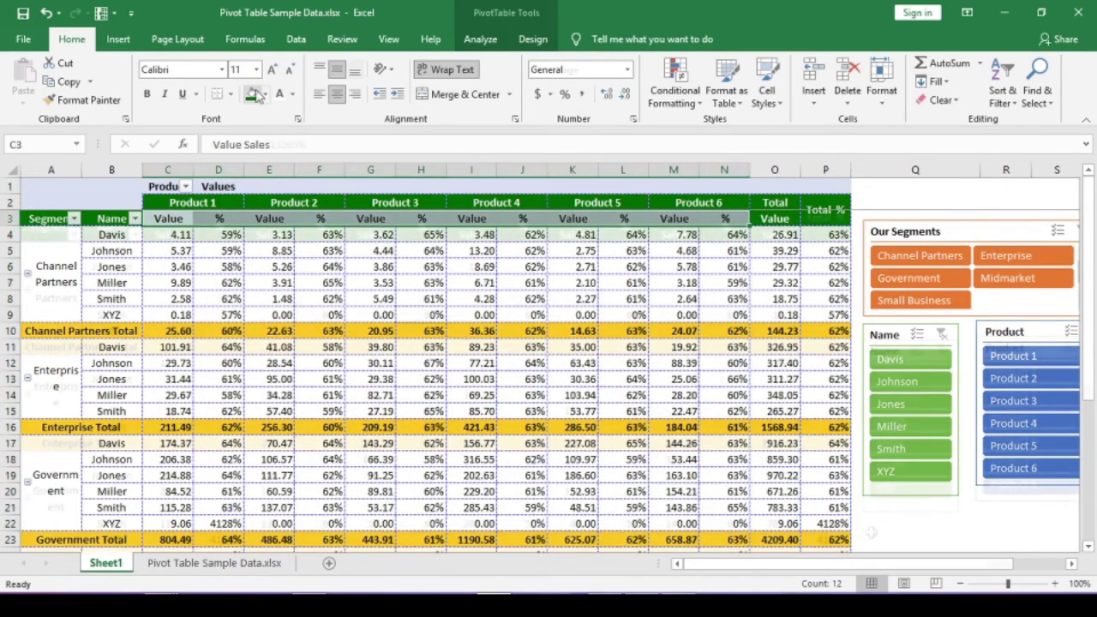
- Check the Product 1 percentage values in columns F and H
click(421, 314)
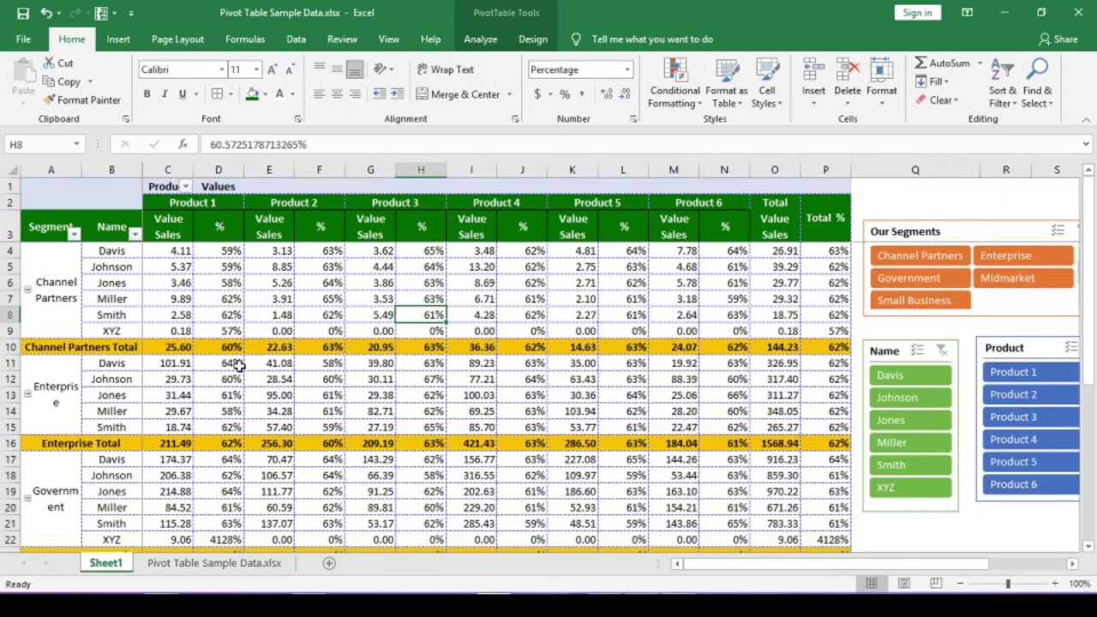
drag(172, 248, 227, 307)
click(226, 249)
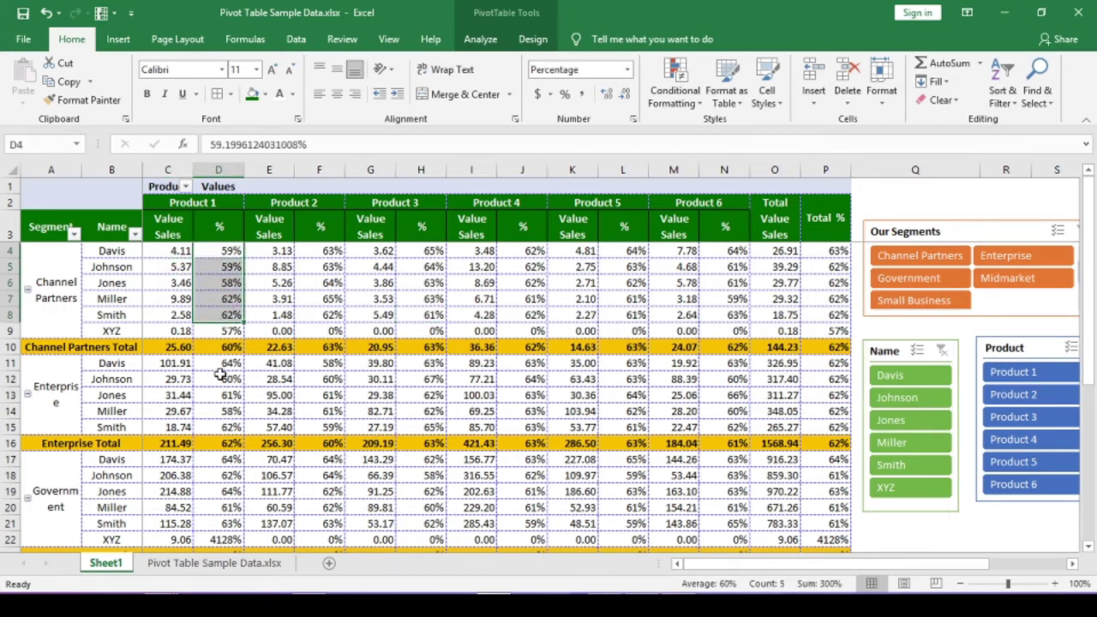
click(305, 306)
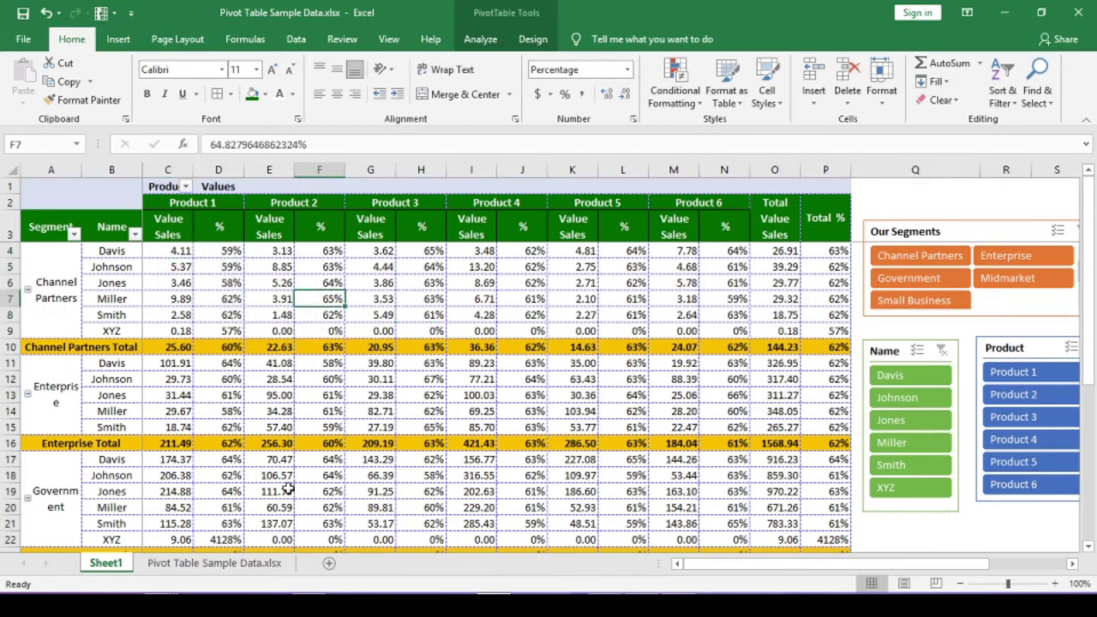
click(214, 563)
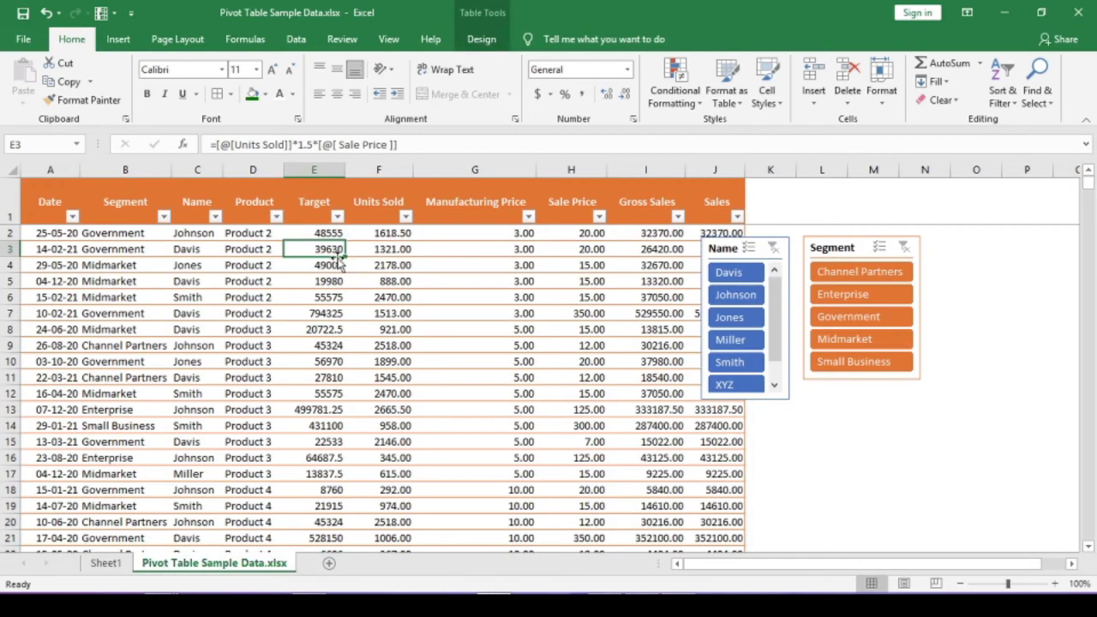
click(107, 563)
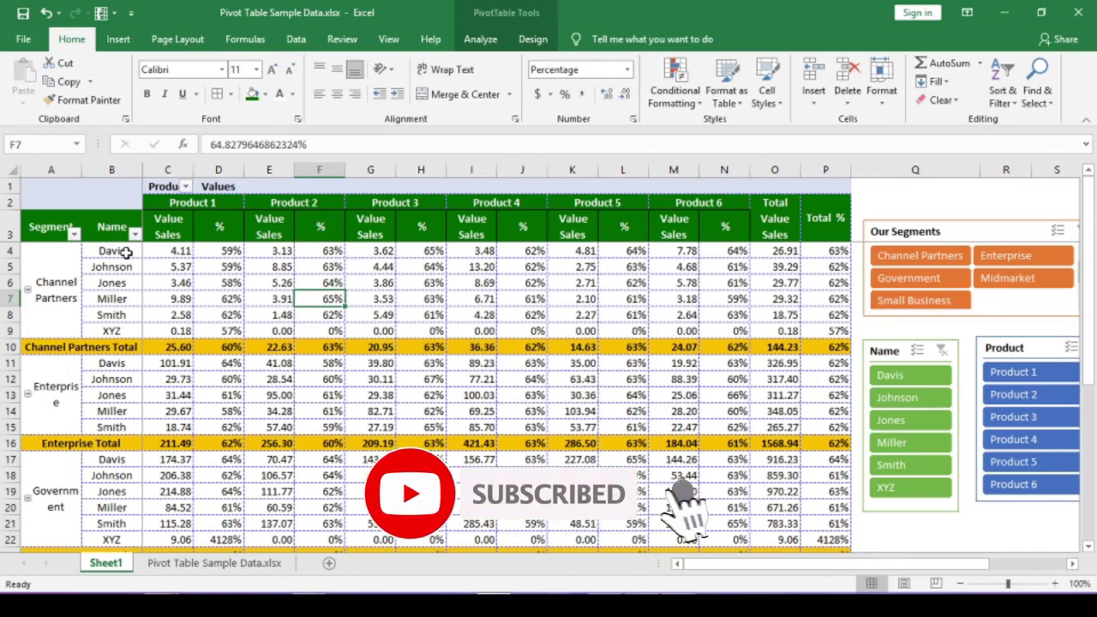
drag(125, 251, 130, 326)
click(307, 300)
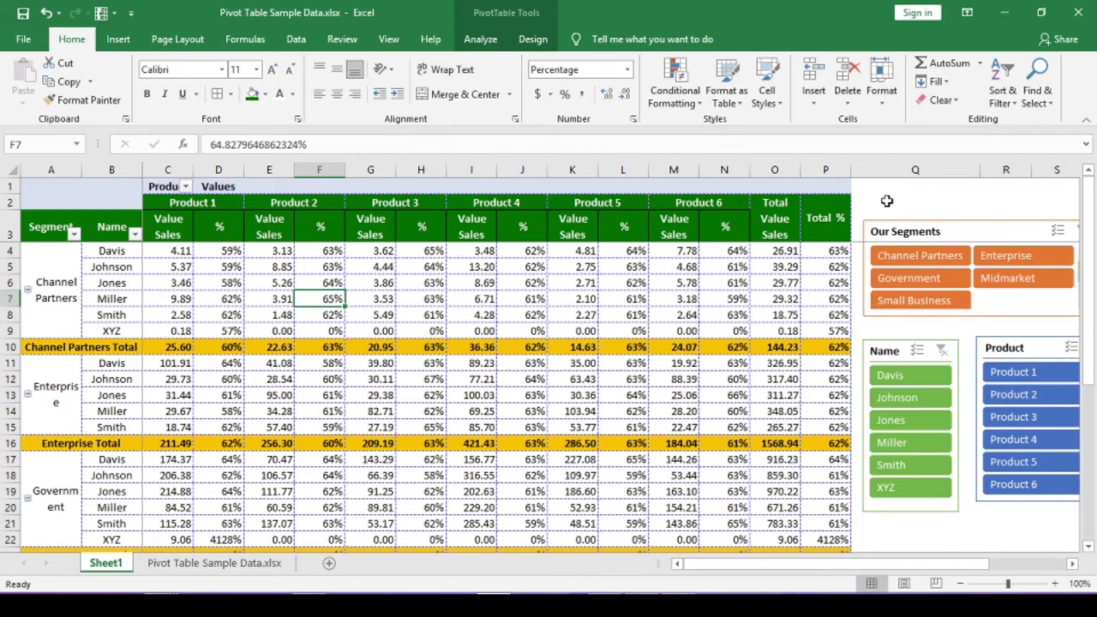
- Start a calculated item on the Name field from the Johnson row label
mouse_move(759, 257)
click(108, 277)
click(126, 271)
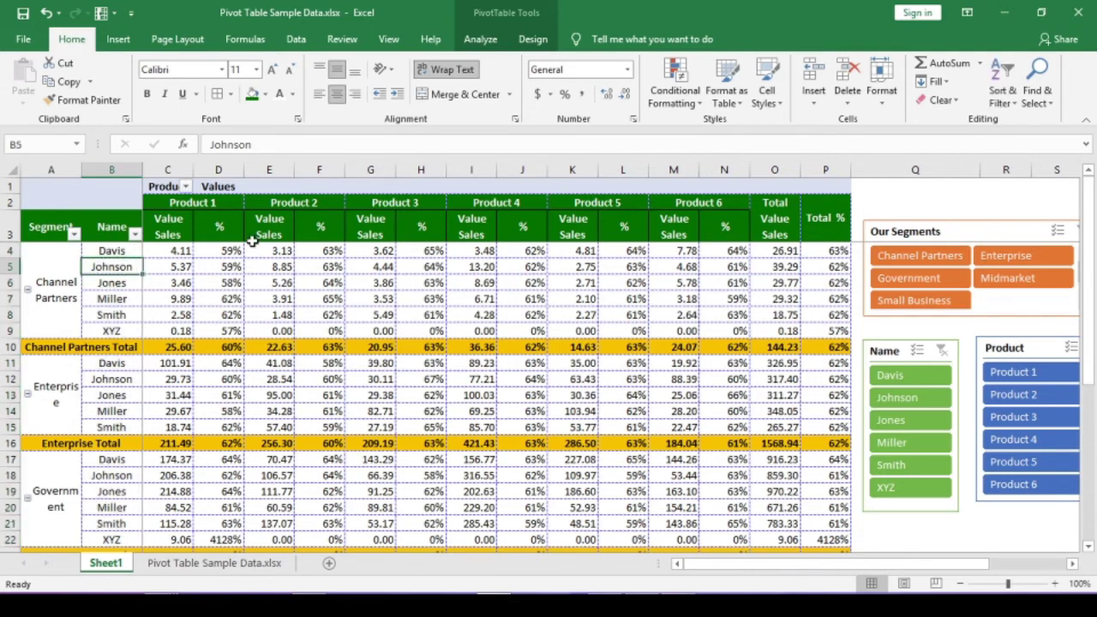
click(480, 39)
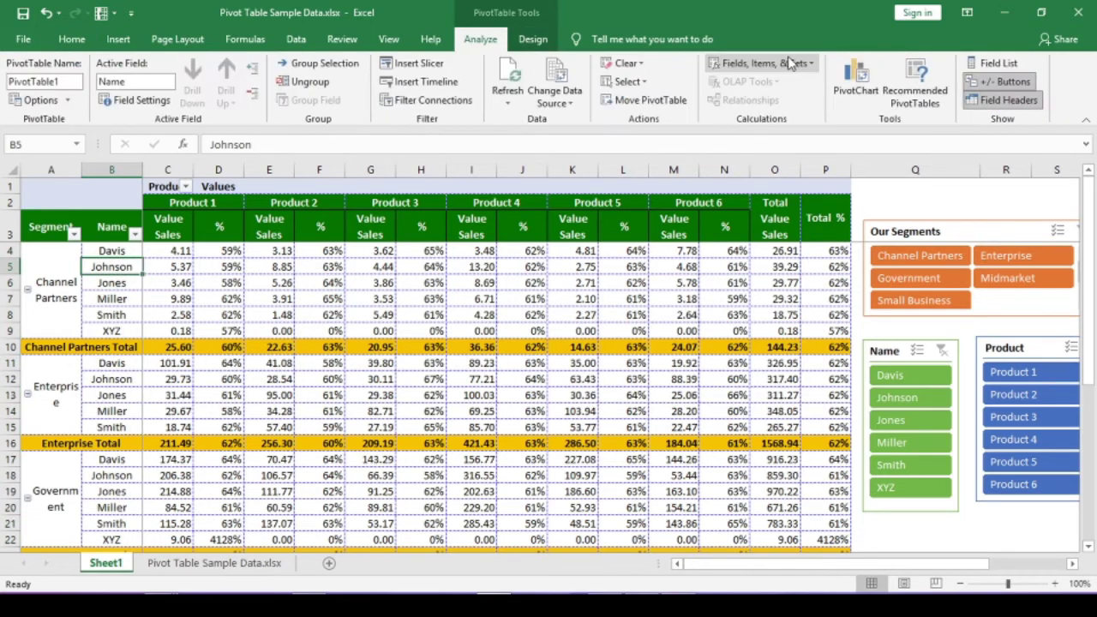
click(788, 60)
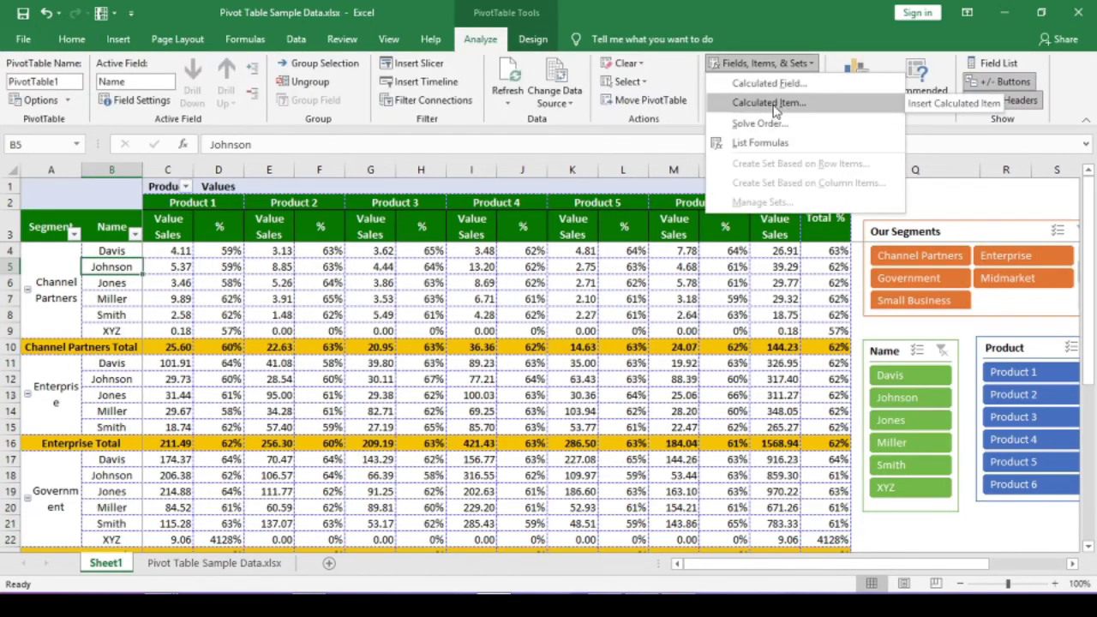
click(769, 102)
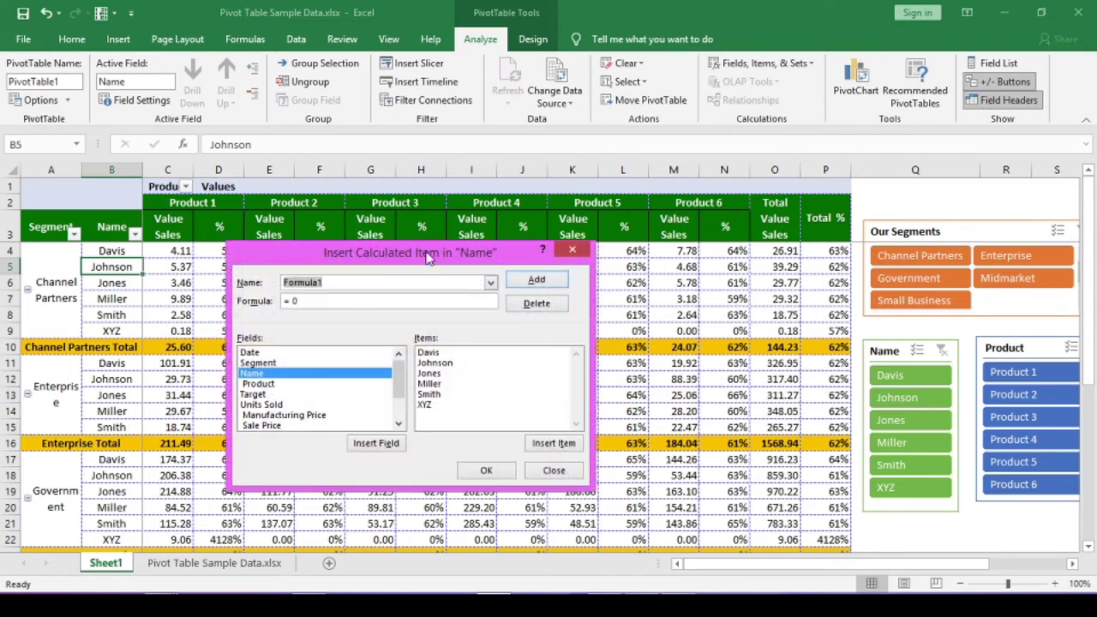
drag(429, 259, 431, 209)
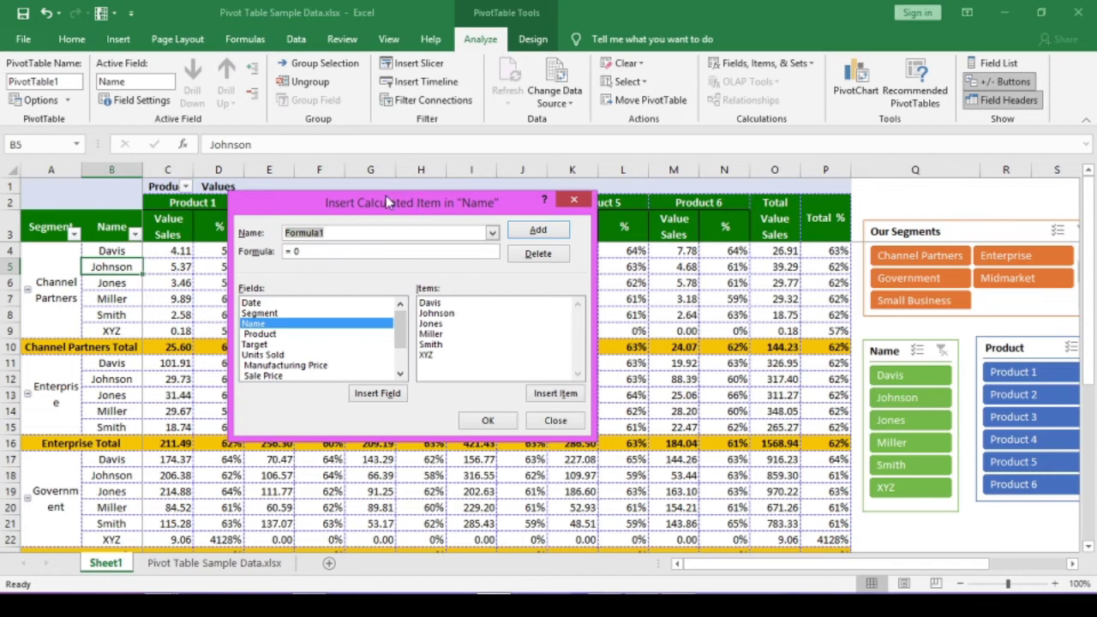
drag(388, 203, 439, 216)
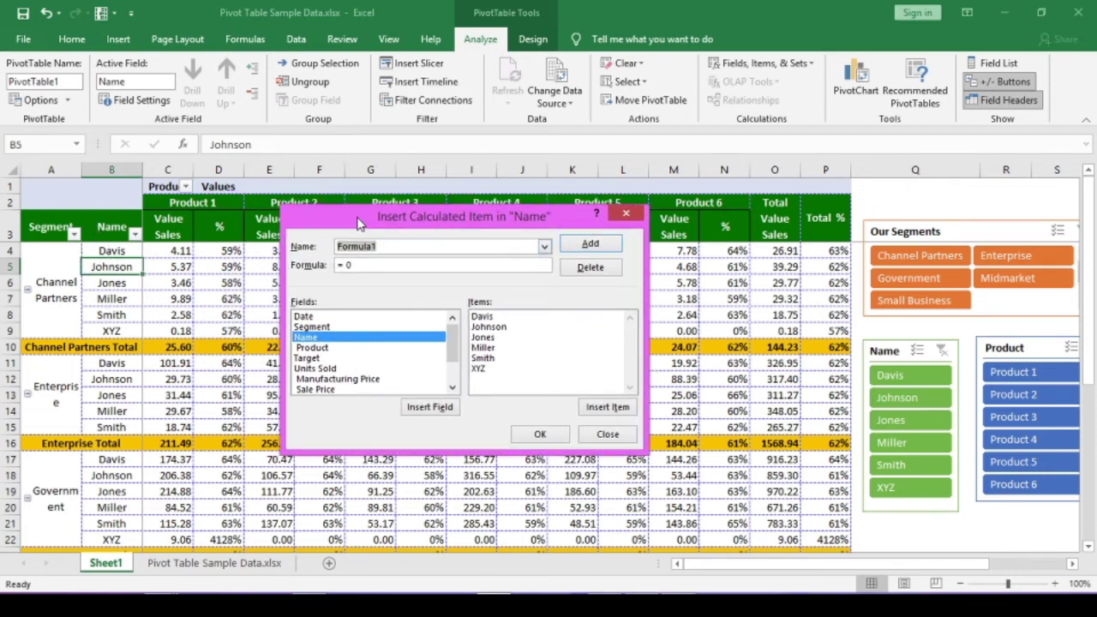
- Name the calculated item EmpGroup 1 and browse the fields to list Name items
text(EmpGroup 1)
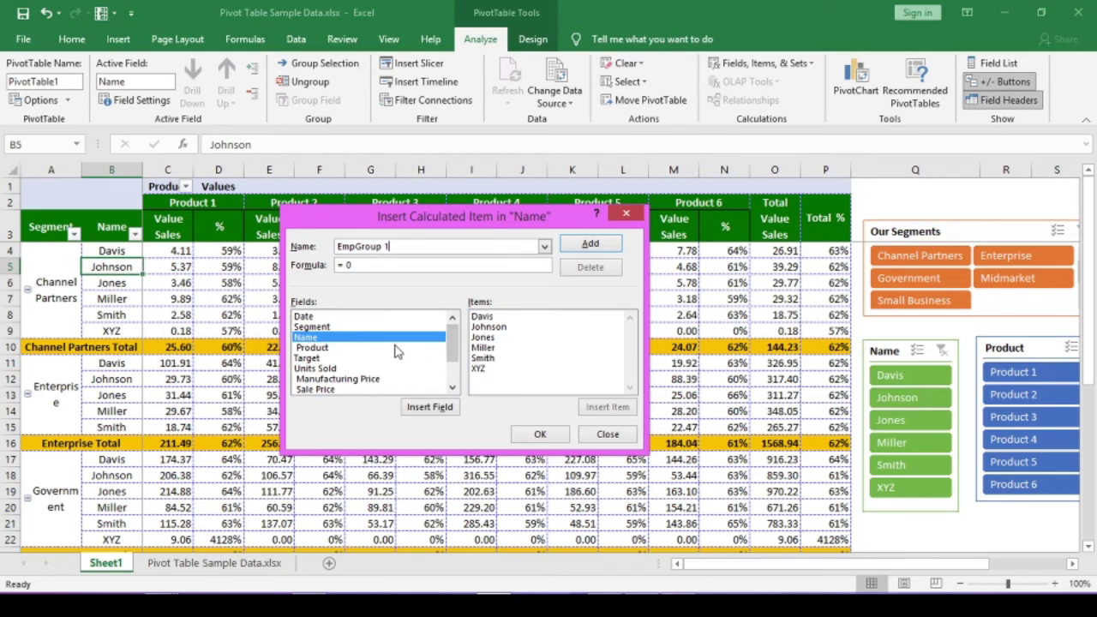
click(336, 328)
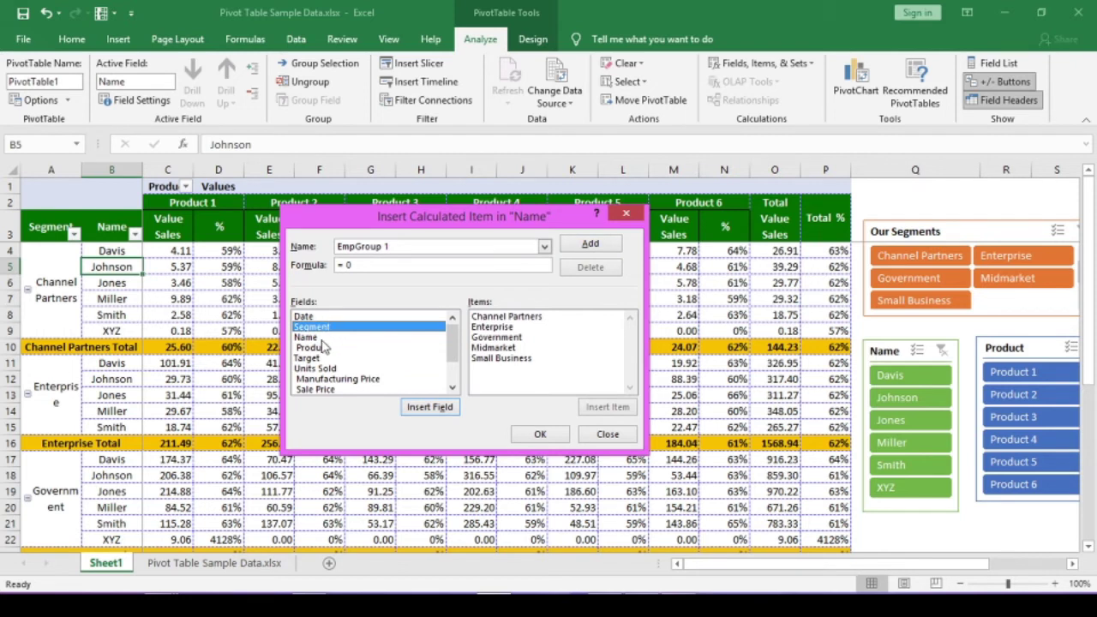
click(319, 338)
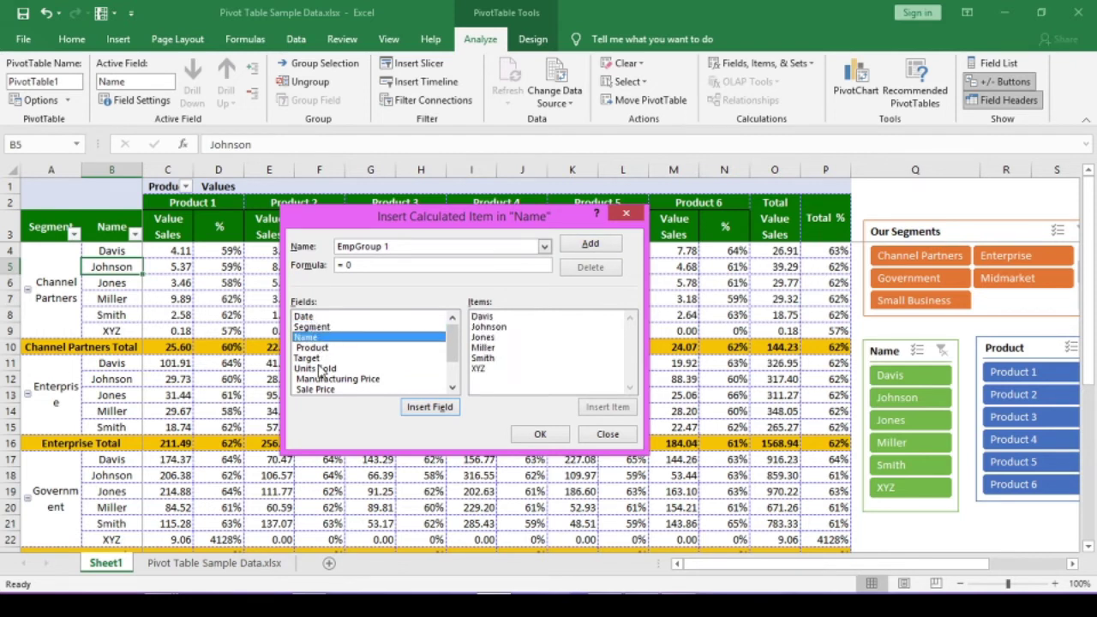
click(320, 369)
click(315, 317)
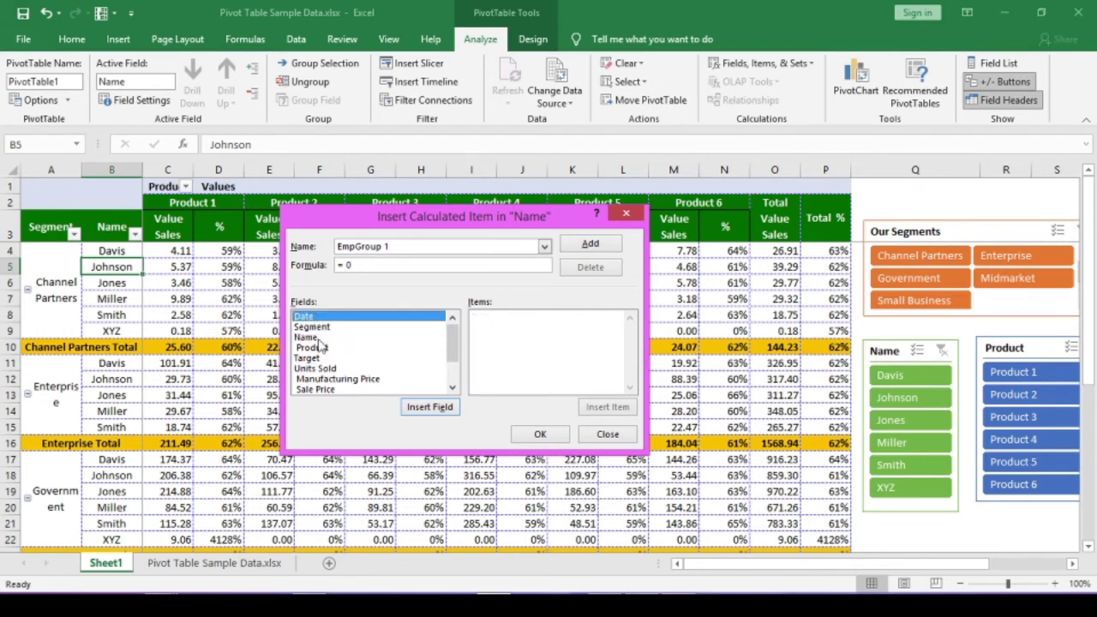
click(317, 349)
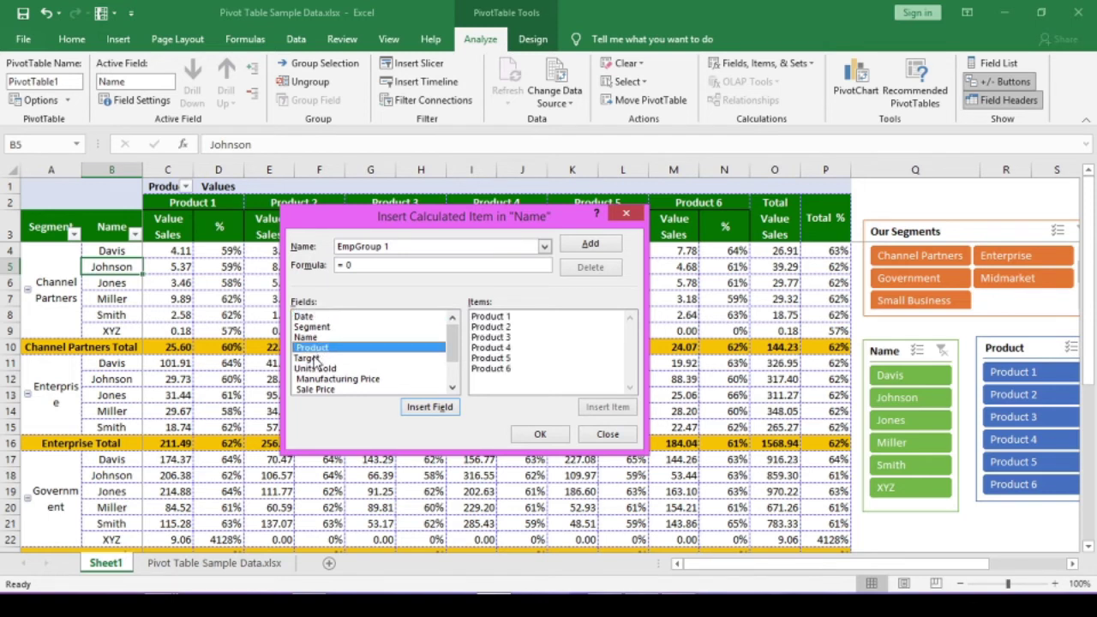
click(316, 358)
click(311, 338)
click(312, 328)
click(311, 338)
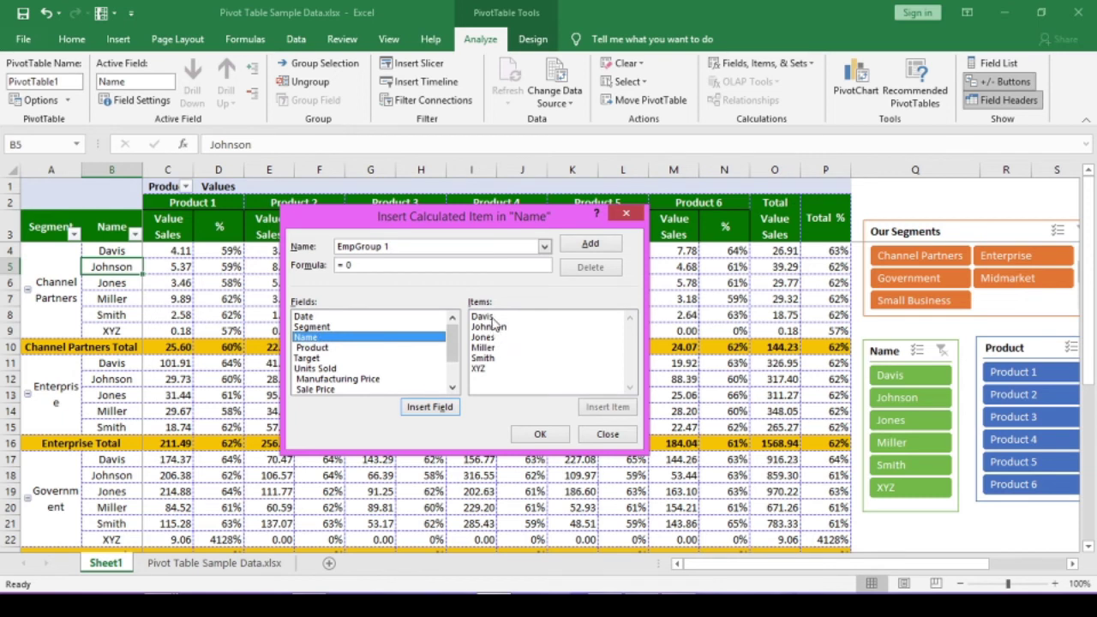
- Set EmpGroup 1's formula to Davis+Johnson+Jones, add it and insert it into the pivot
double_click(484, 316)
text(+)
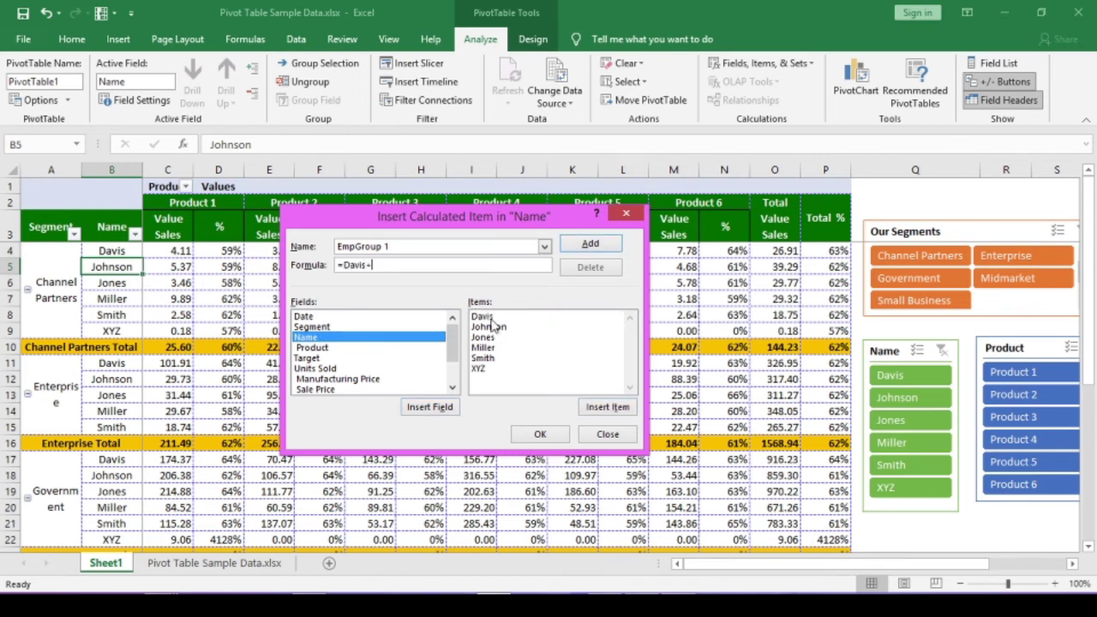
double_click(493, 328)
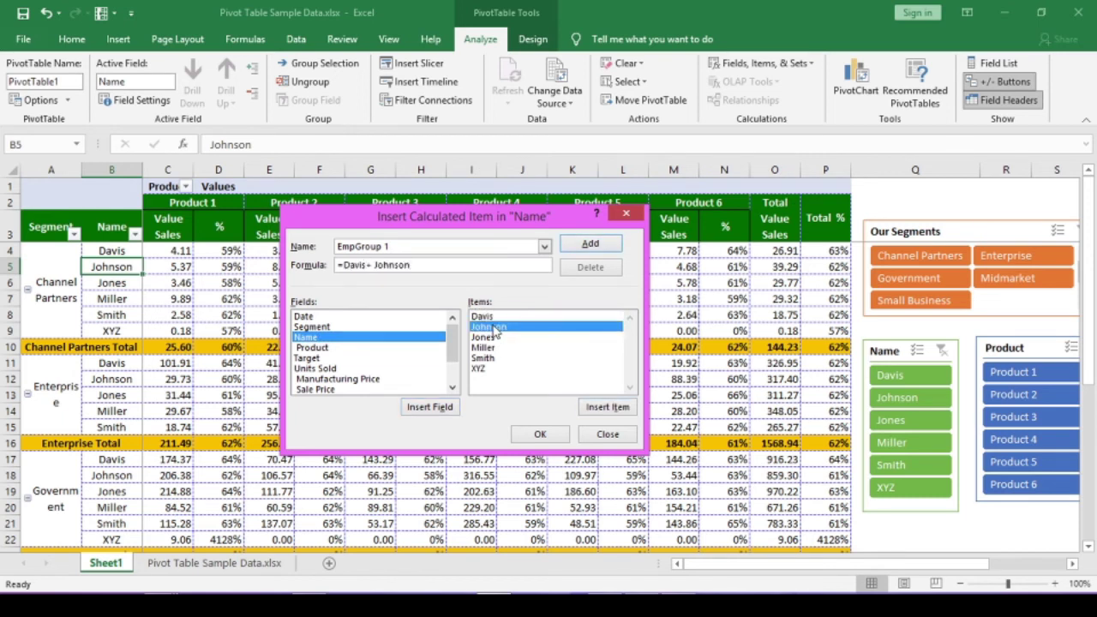
text(+)
double_click(495, 339)
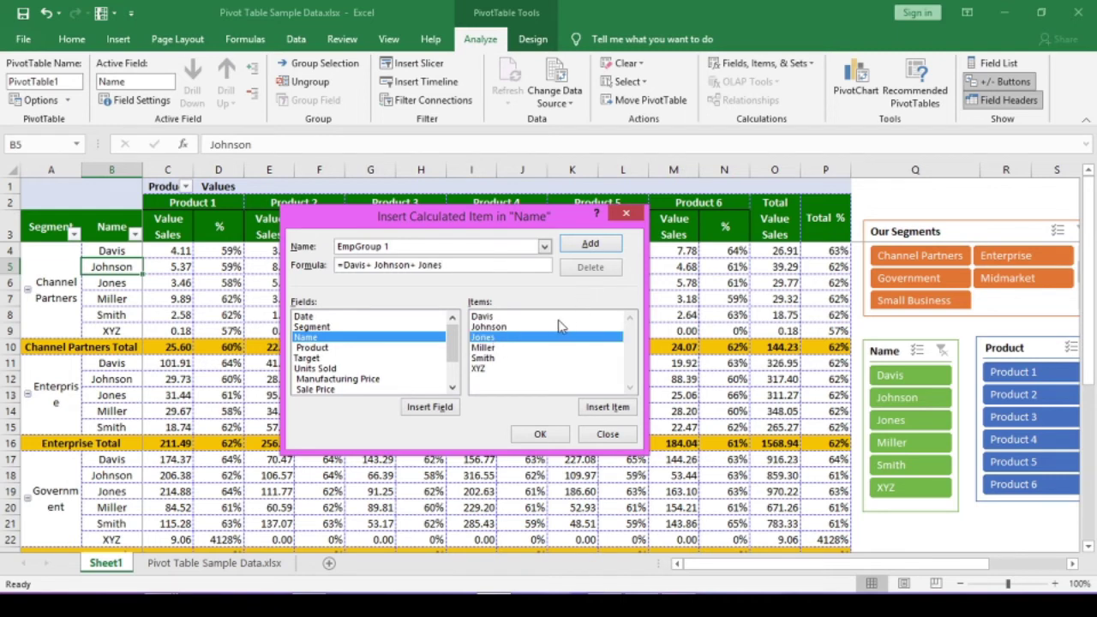
click(591, 244)
click(538, 434)
click(115, 334)
- Widen column B so EmpGroup 1 reads fully
drag(145, 169, 145, 168)
click(158, 177)
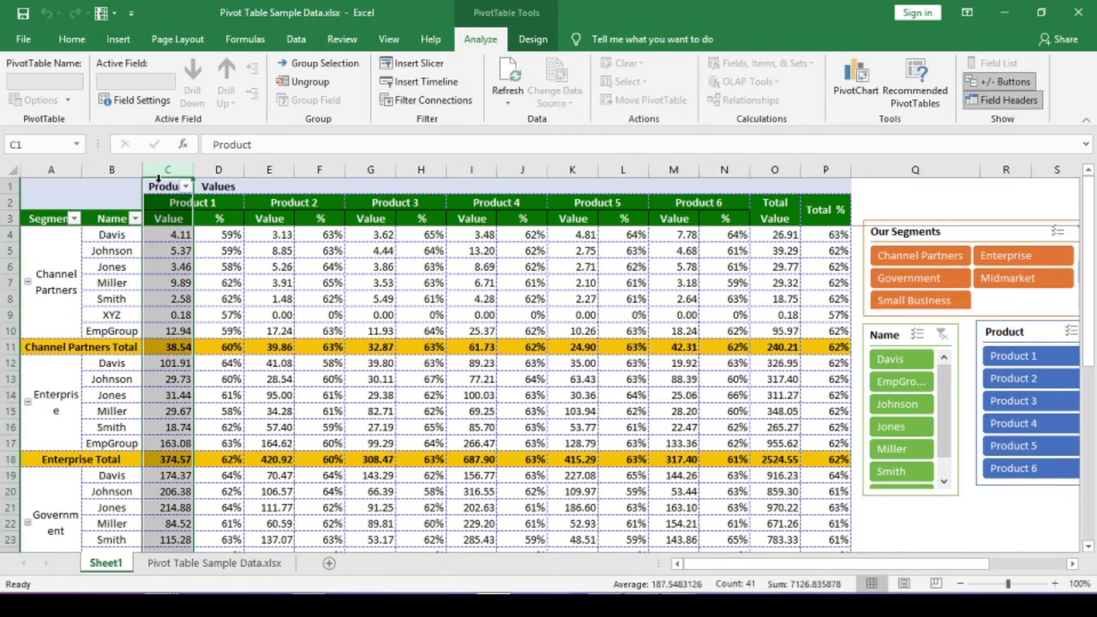
click(311, 330)
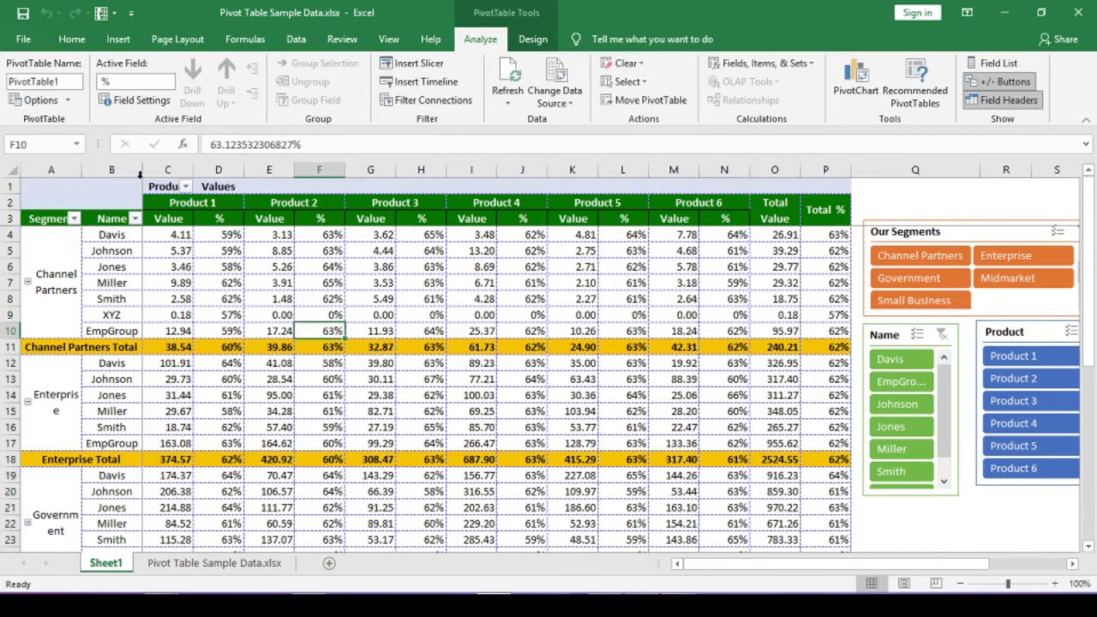
drag(140, 177, 158, 177)
- Start a new calculated item on the Name field from the Davis cell
click(128, 229)
click(140, 241)
click(761, 63)
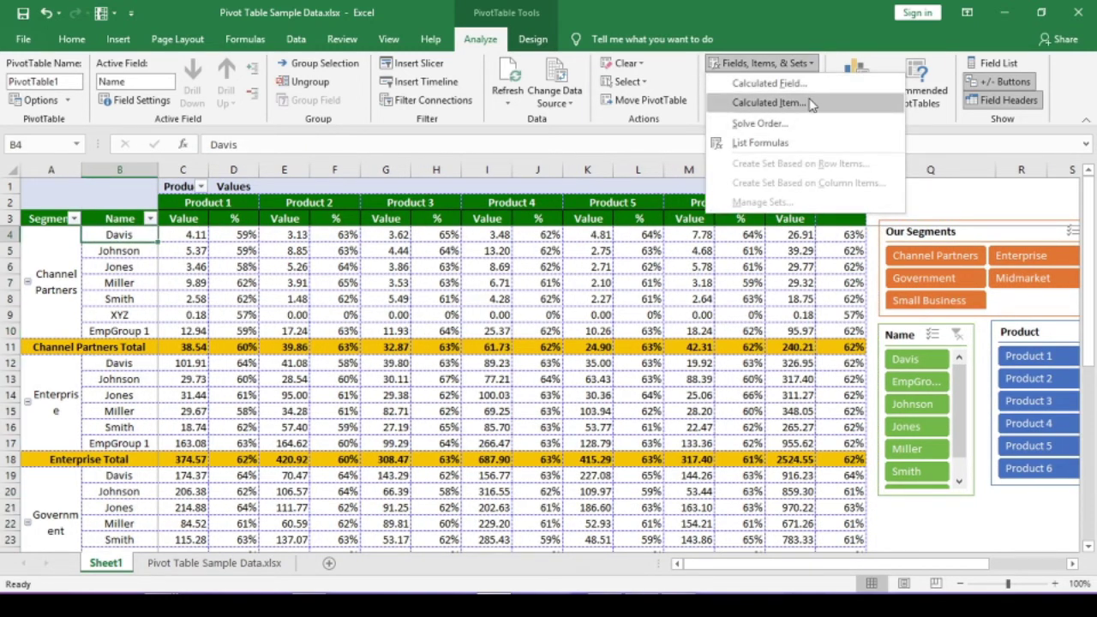
click(769, 103)
- Load EmpGroup 1, rename it EmpGroup 2 and clear its old formula terms
click(542, 247)
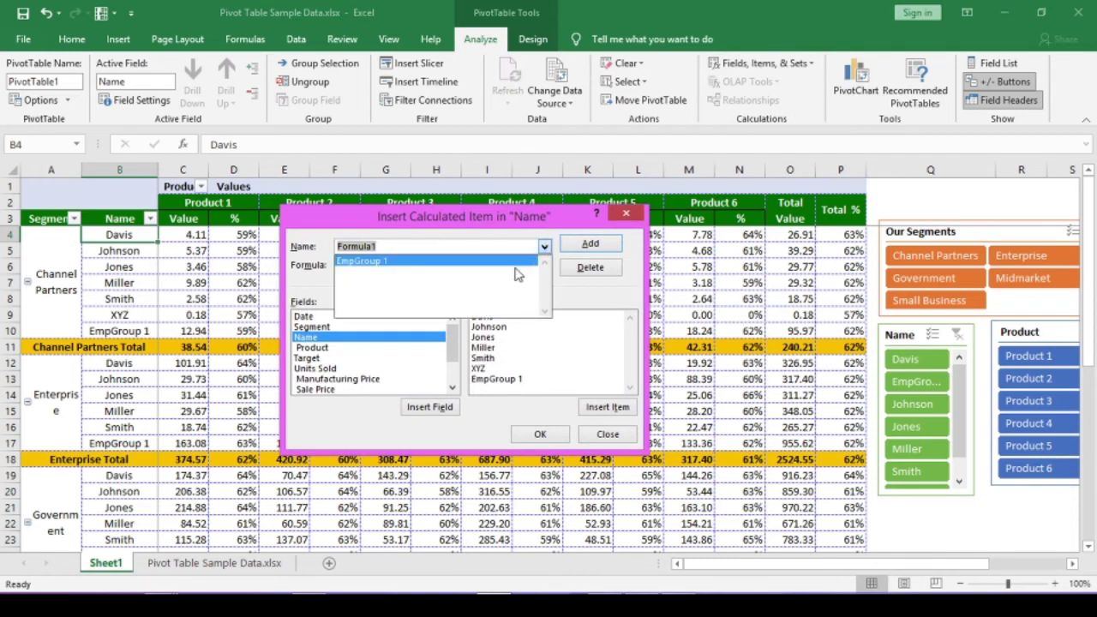
click(516, 262)
key(BackSpace)
text(2)
drag(441, 265, 347, 266)
key(BackSpace)
- Set EmpGroup 2's formula to Miller+Smith+XYZ and add it to the pivot
double_click(484, 348)
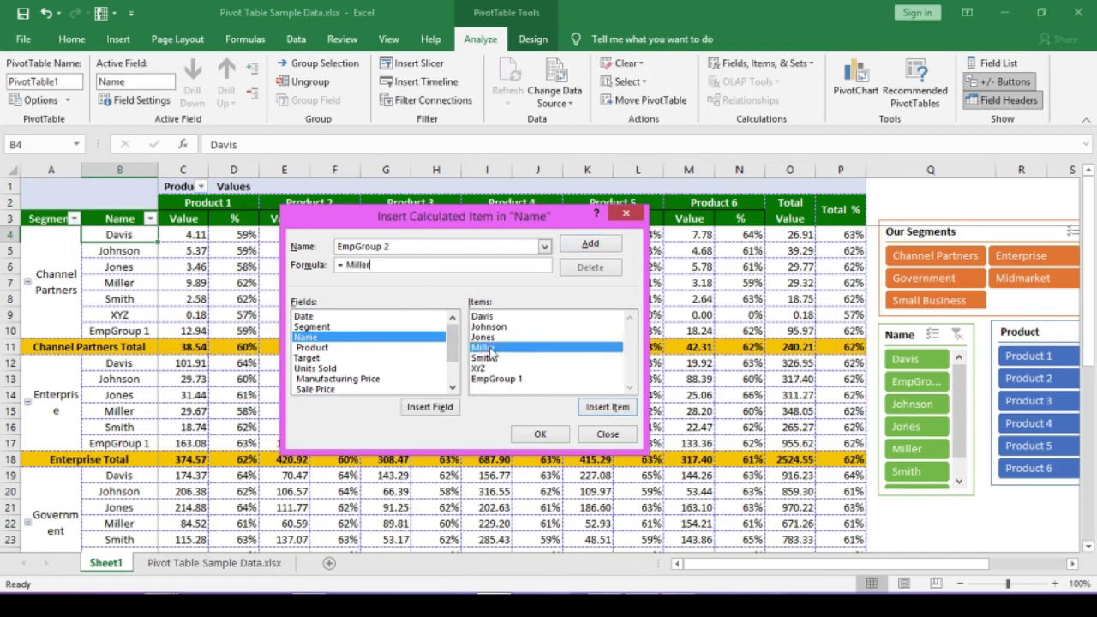
text(+)
double_click(484, 359)
text(+)
click(483, 369)
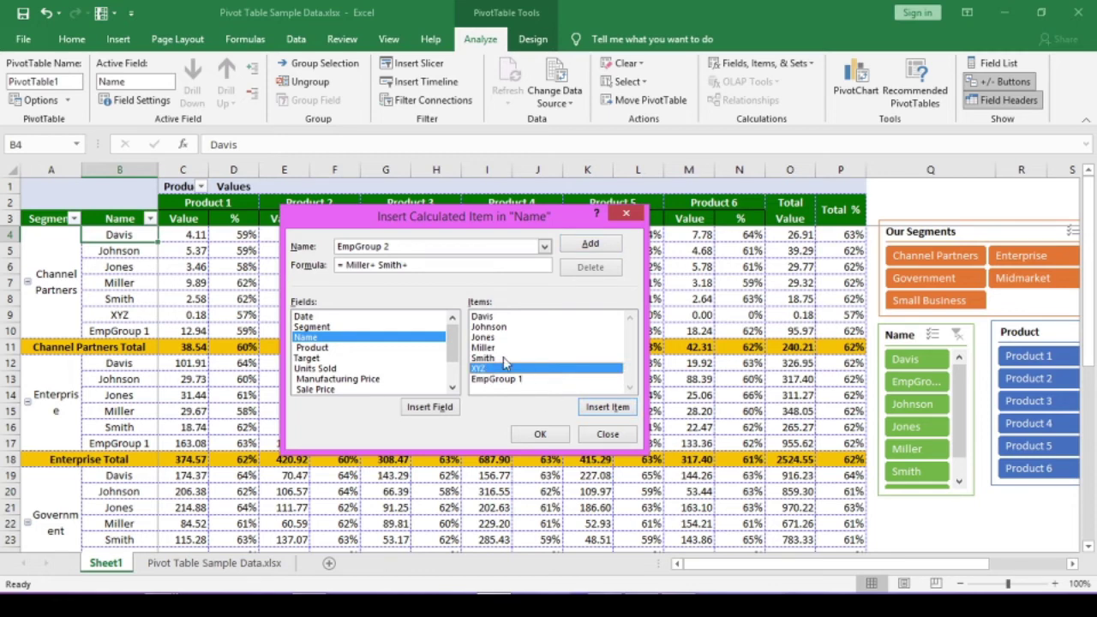
double_click(495, 370)
click(540, 434)
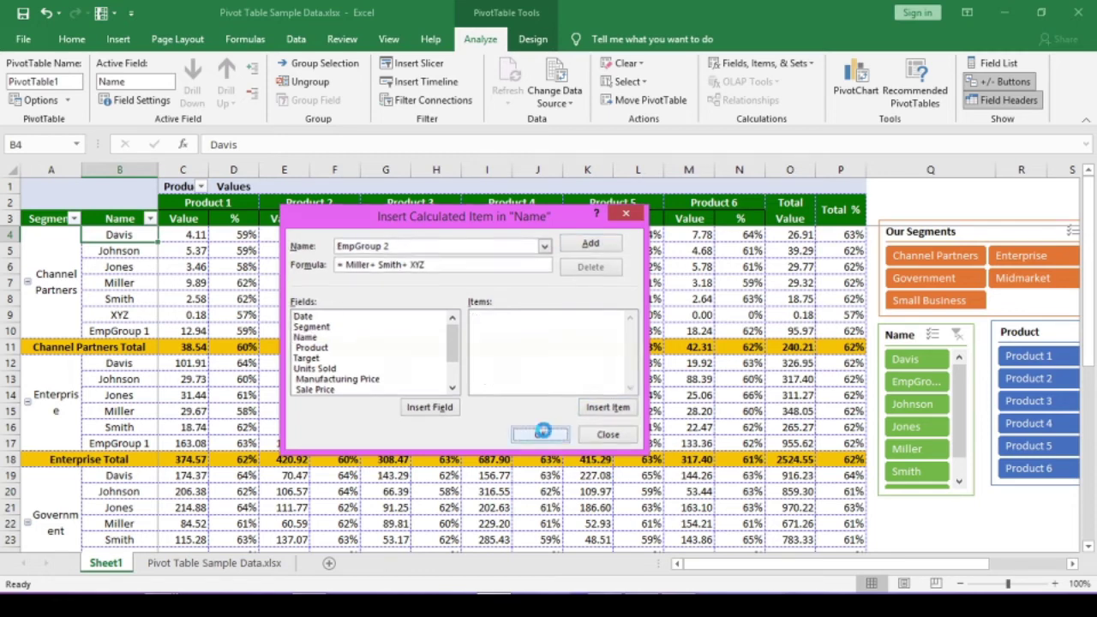
click(131, 332)
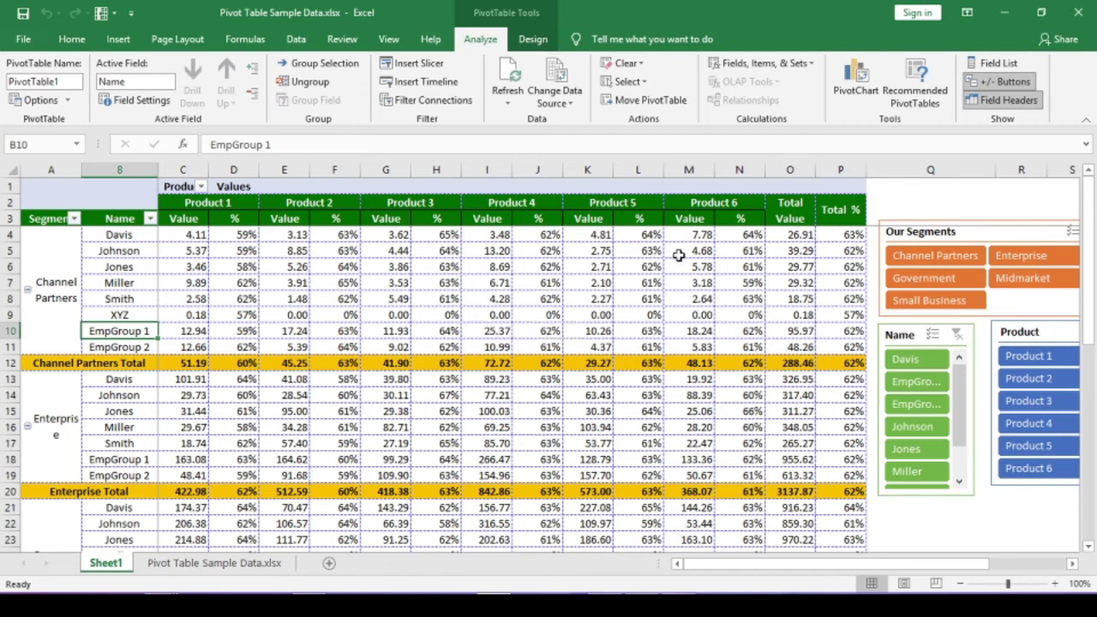
- Move and enlarge the Name slicer, then filter it to EmpGroup 1 and EmpGroup 2
click(150, 219)
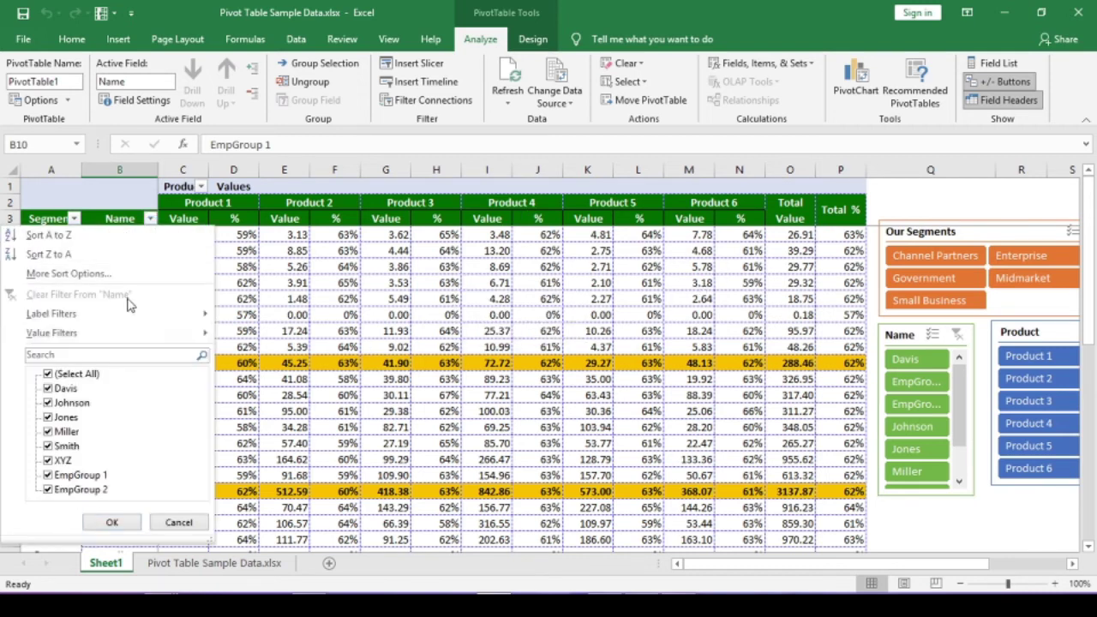
click(436, 332)
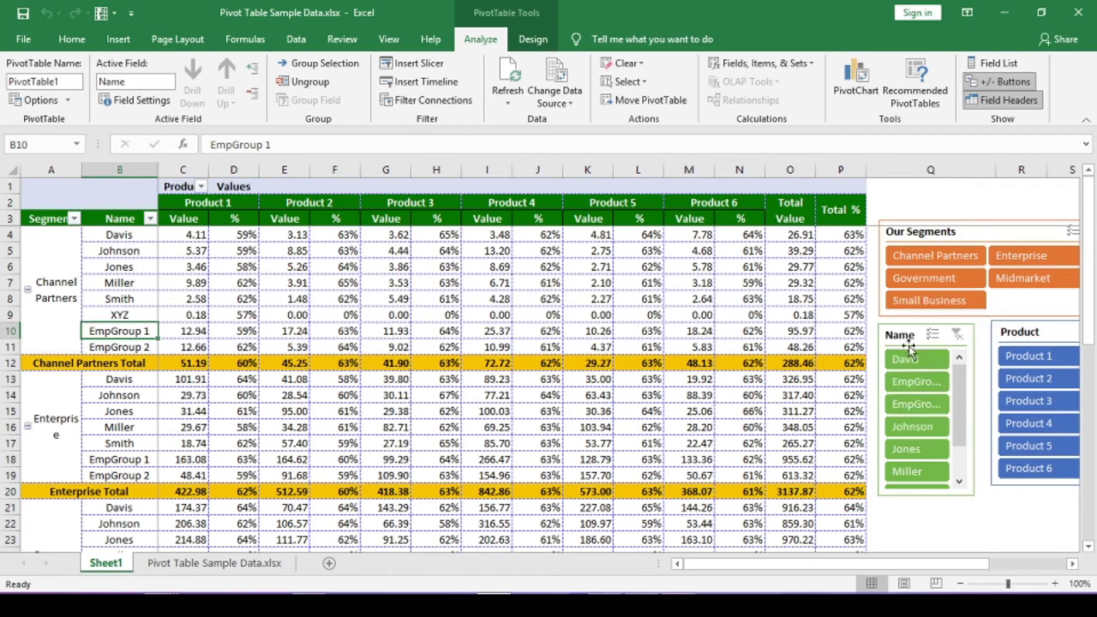
drag(911, 336, 635, 253)
drag(699, 416, 760, 459)
click(648, 299)
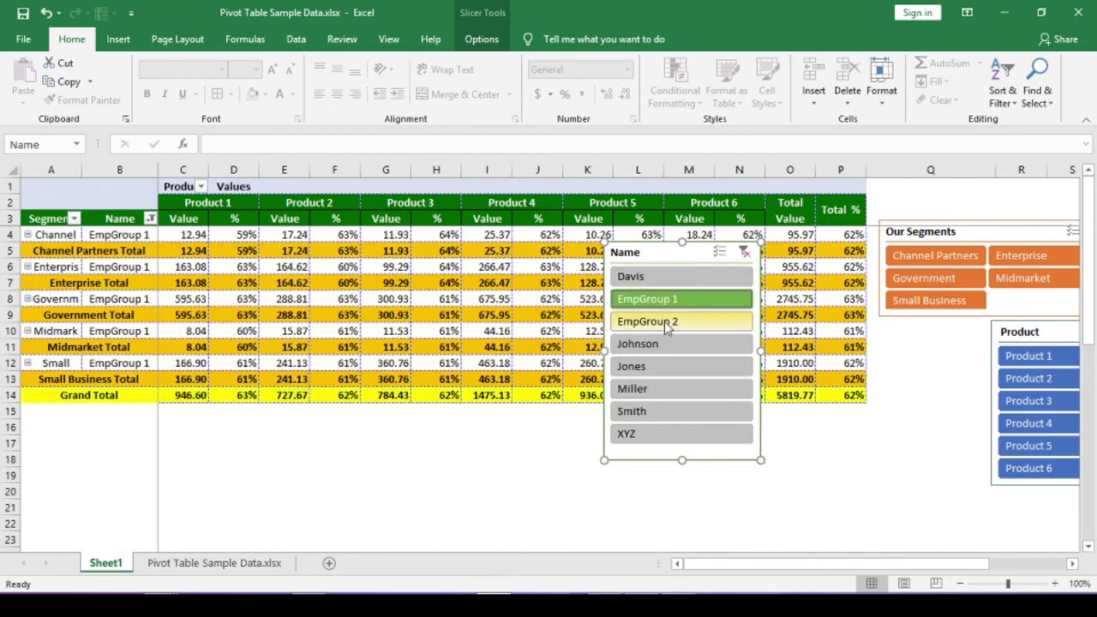
ctrl+click(665, 322)
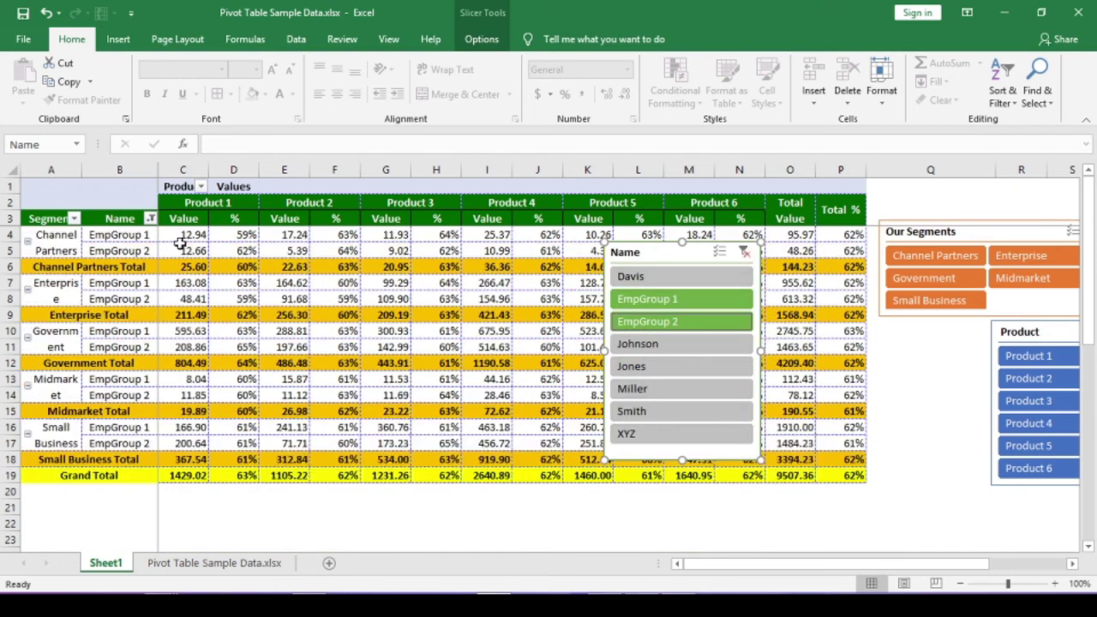
- Reposition the Name slicer below Our Segments and narrow the Our Segments slicer
drag(658, 252, 645, 252)
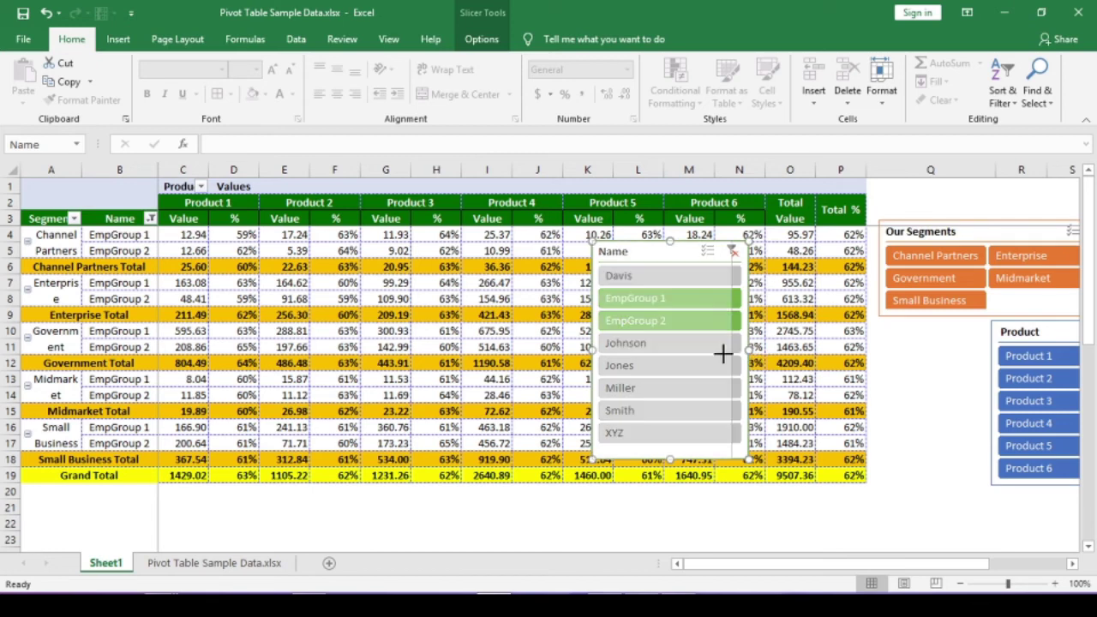
drag(632, 252, 894, 336)
click(933, 233)
drag(933, 233, 677, 264)
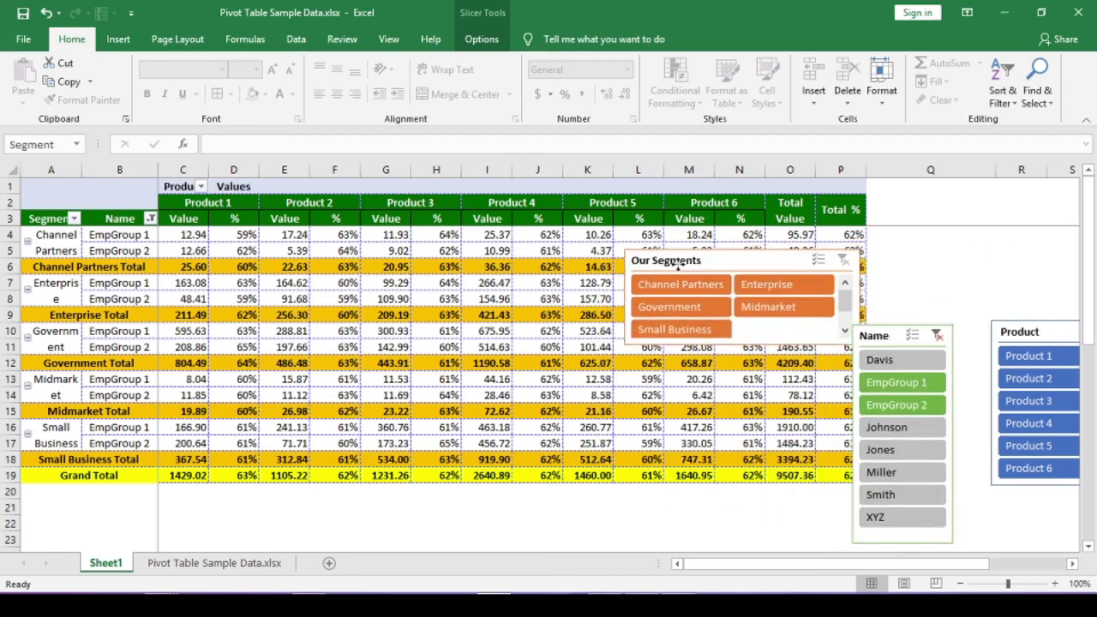
drag(861, 298, 845, 298)
drag(730, 260, 977, 240)
- Select the Channel Partners, Government and Small Business segment cells
click(386, 331)
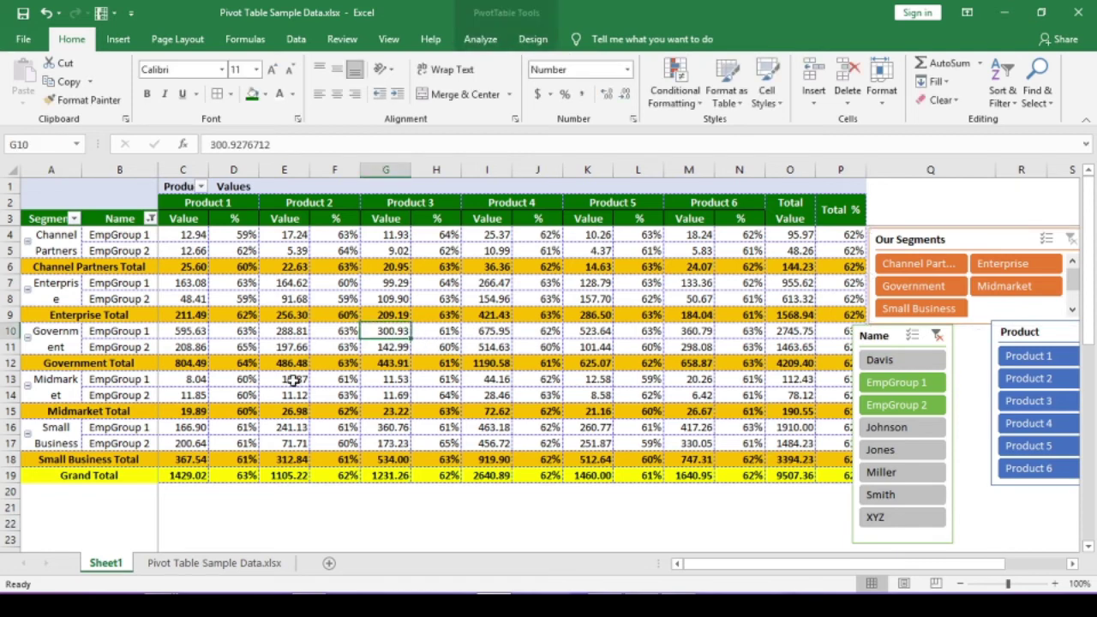
click(73, 240)
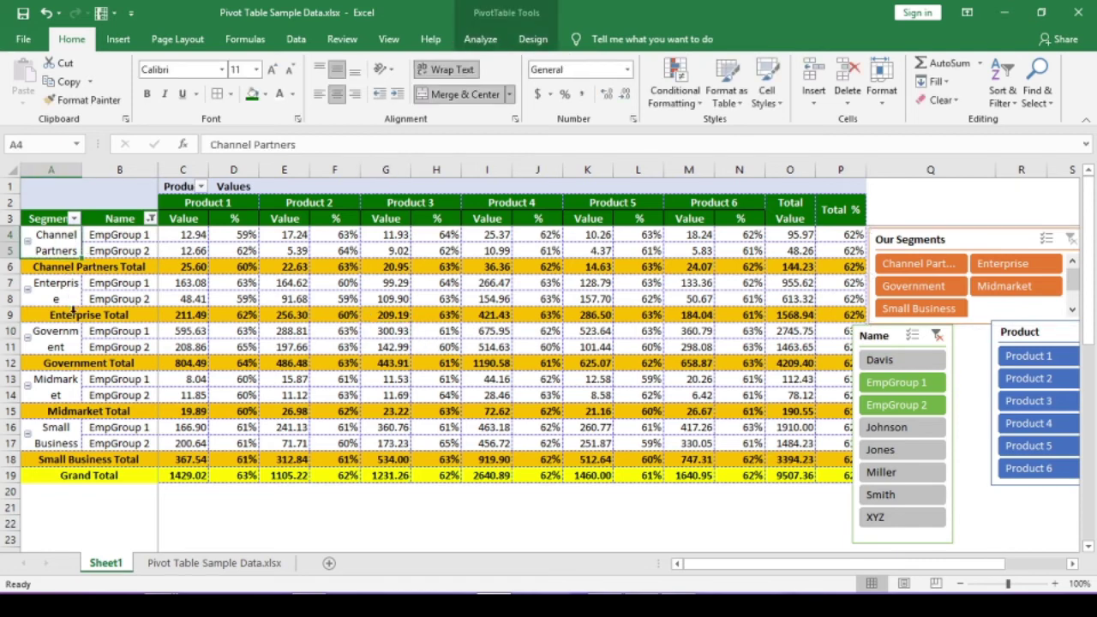
click(62, 348)
ctrl+click(60, 439)
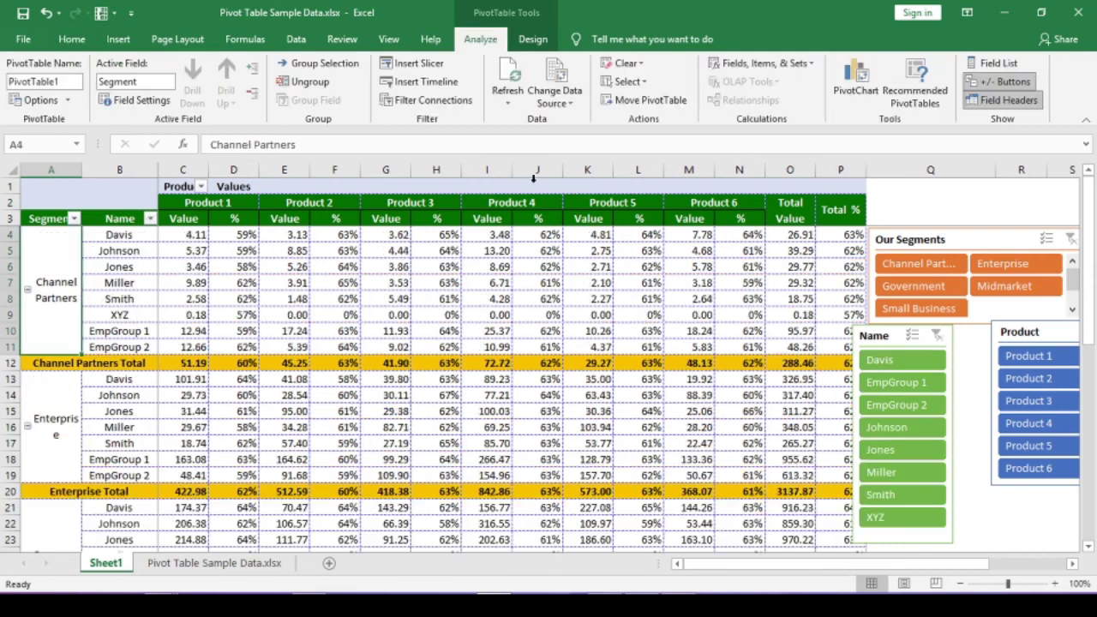
- Add a calculated Segment item Gov_SmallBus = Government + 'Small Business'
click(759, 62)
click(754, 97)
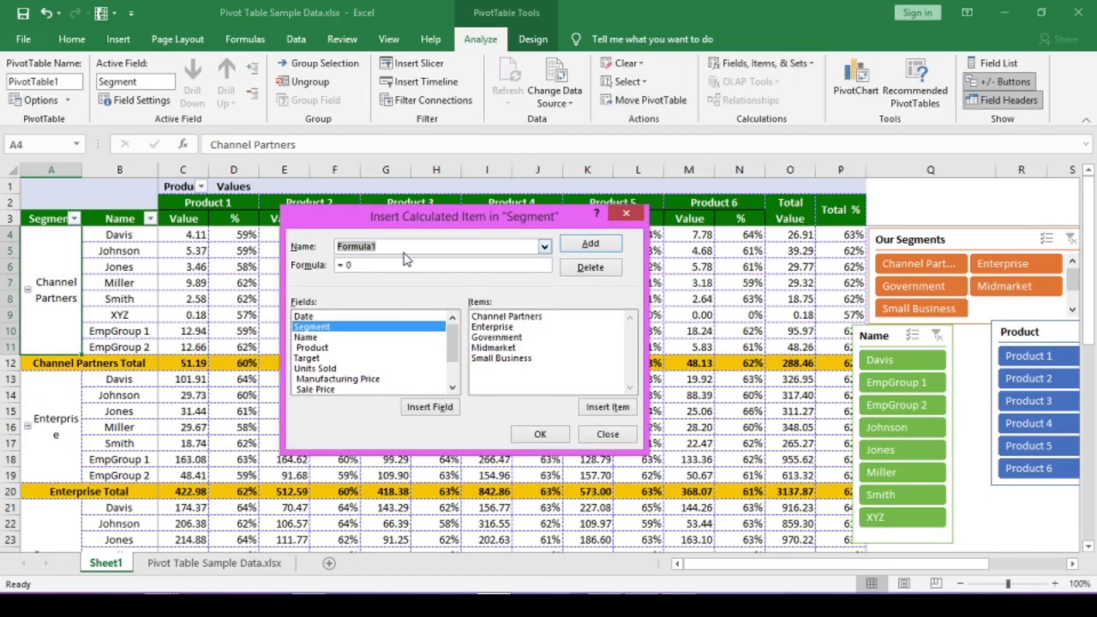
text(Gov_SmallBus)
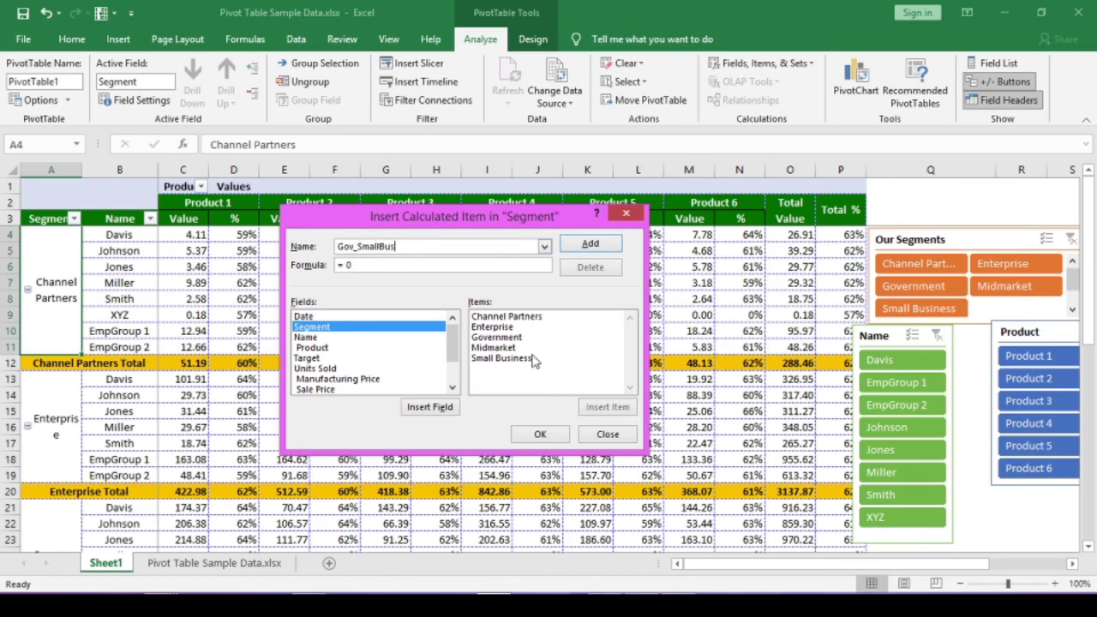
click(377, 268)
key(BackSpace)
double_click(496, 337)
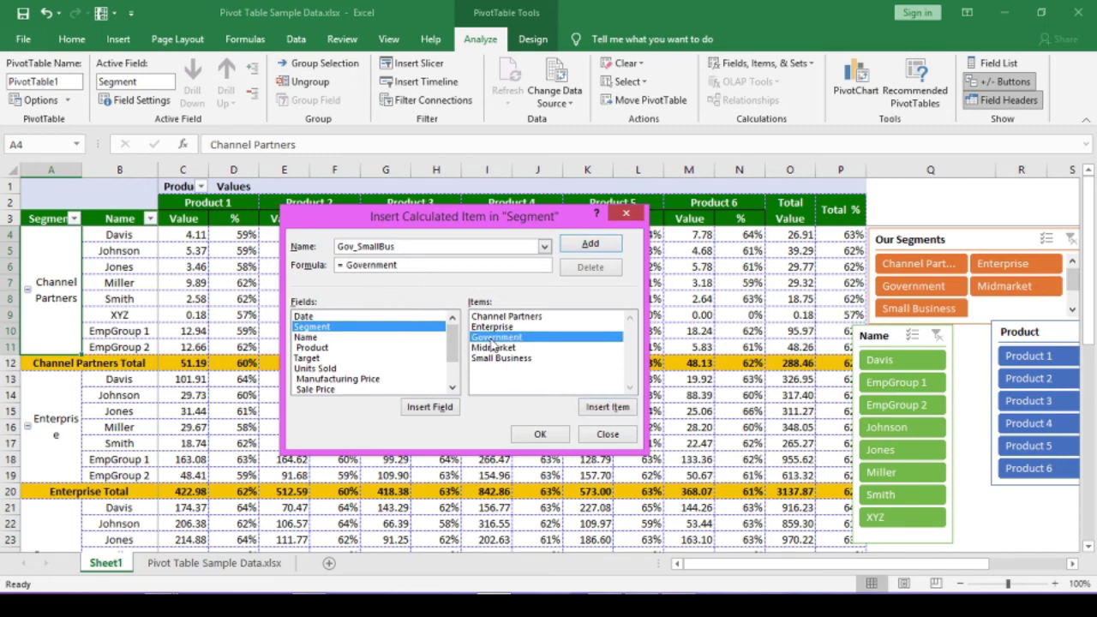
text(+)
double_click(500, 358)
click(545, 431)
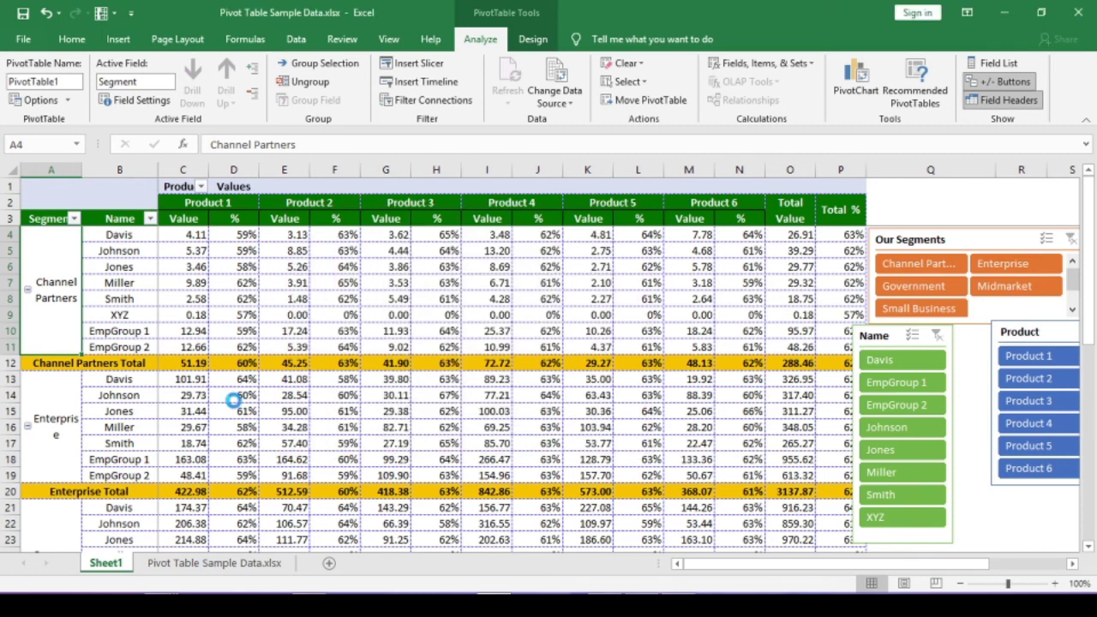
- Enlarge the Our Segments slicer and filter the table to Gov_SmallBus
drag(951, 242, 652, 246)
drag(733, 333, 739, 349)
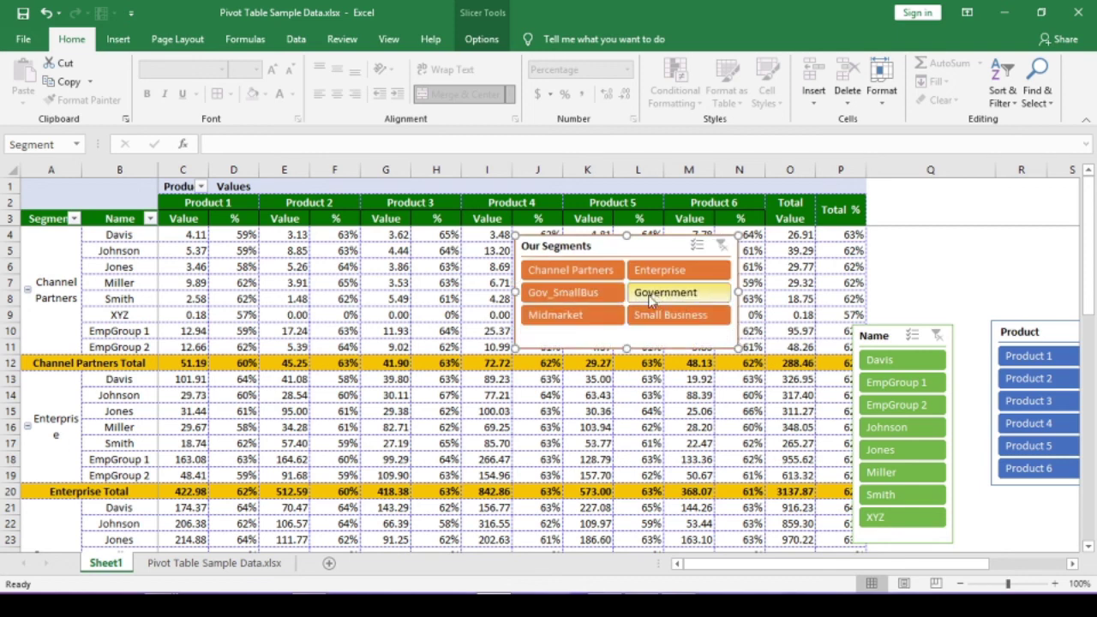
click(567, 294)
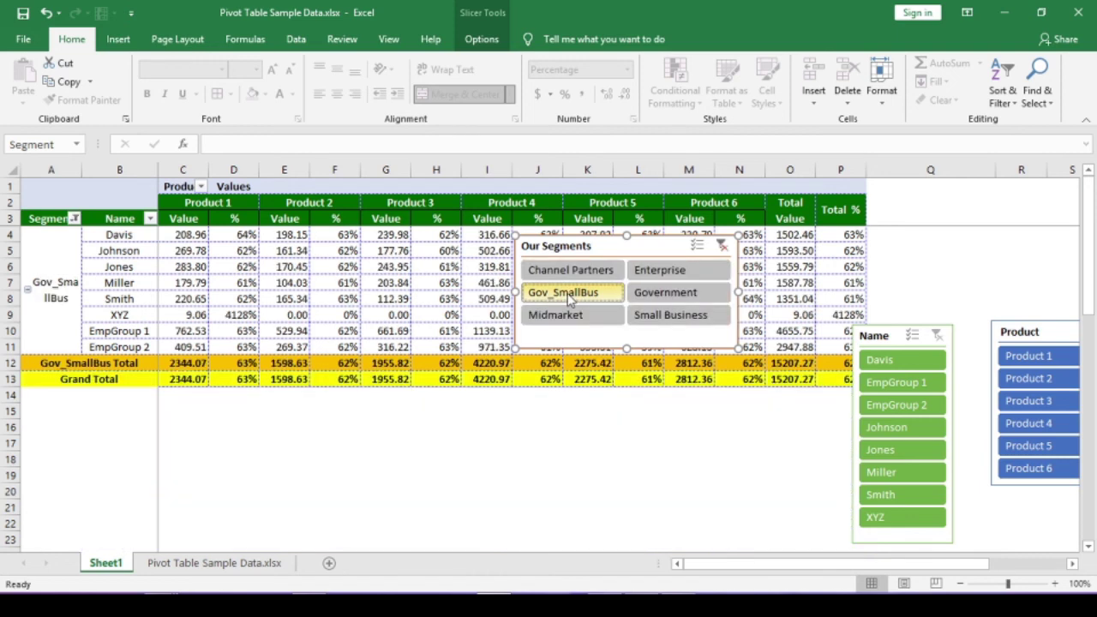
click(54, 270)
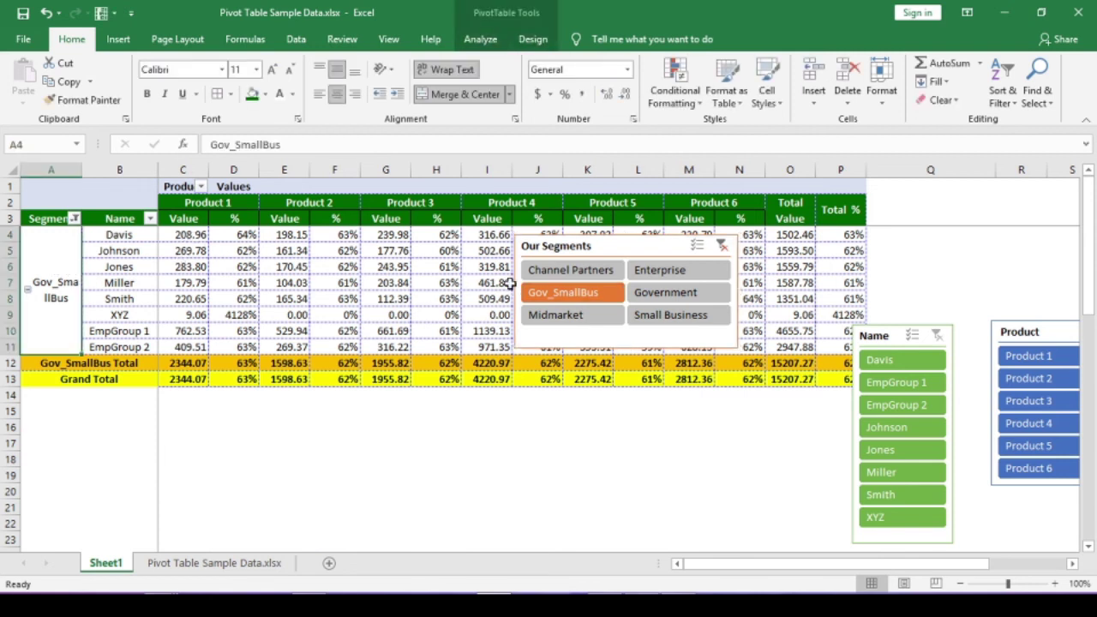
- Filter names to EmpGroup 1 and EmpGroup 2, then drill into EmpGroup 1's details
click(896, 383)
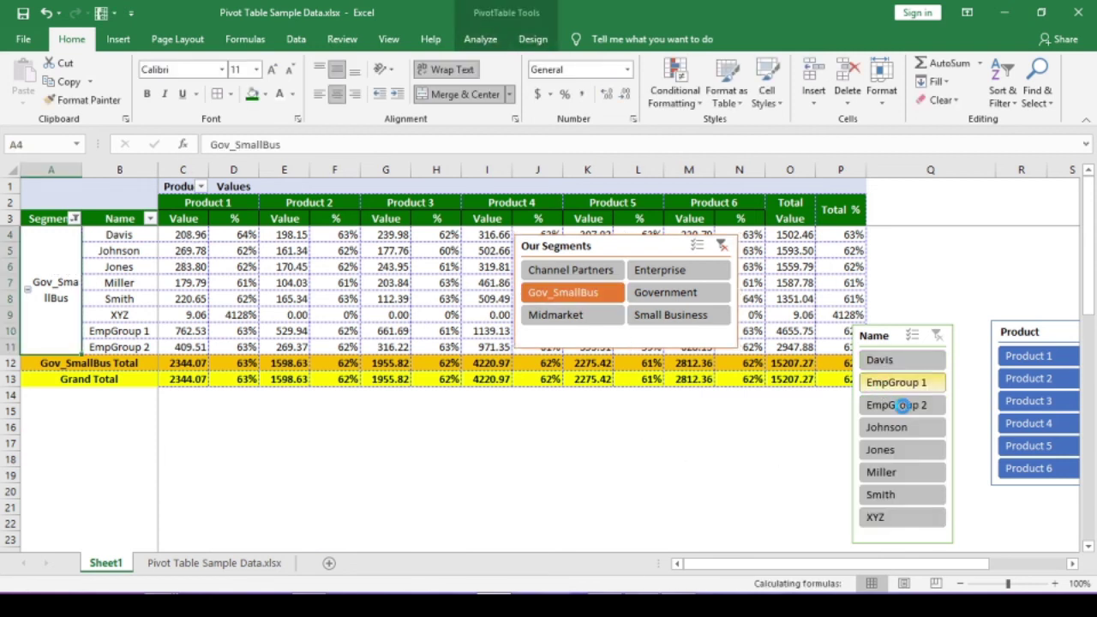
ctrl+click(898, 407)
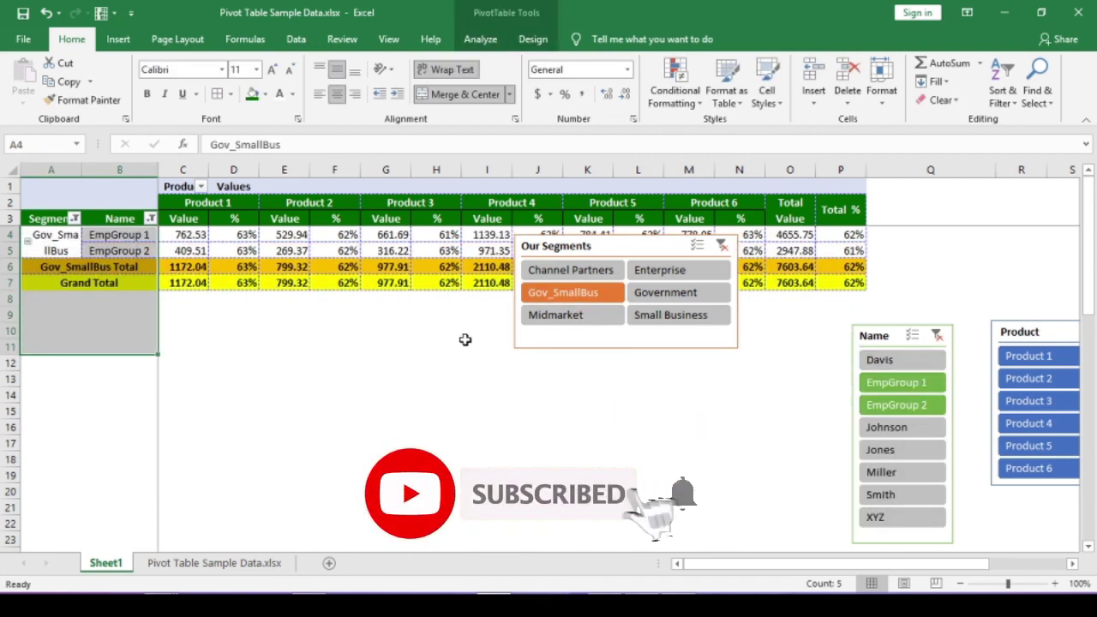
double_click(120, 234)
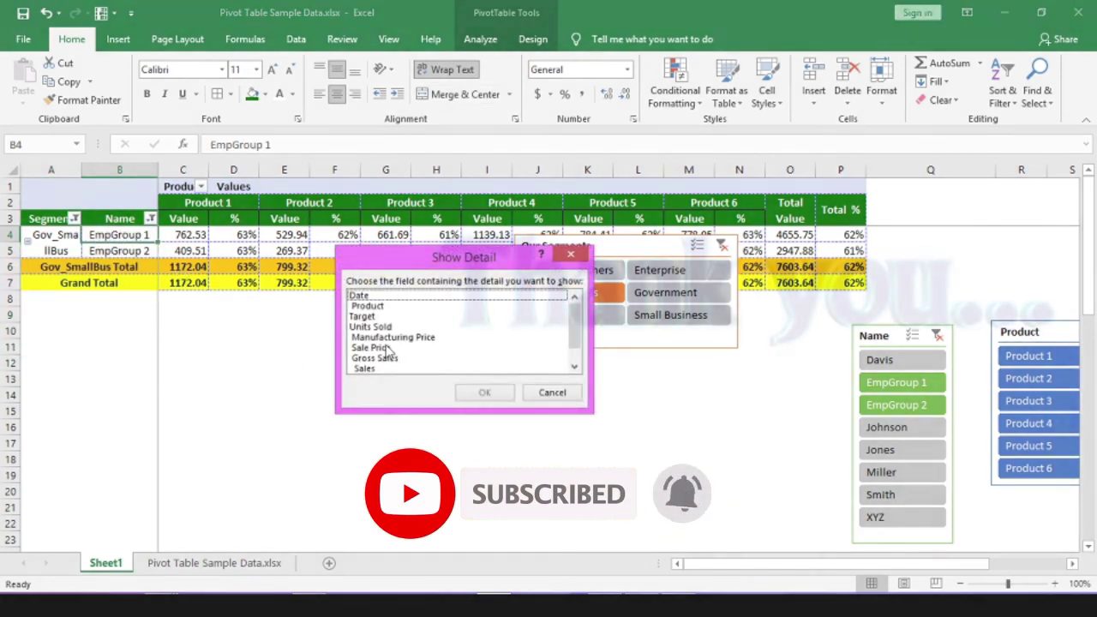